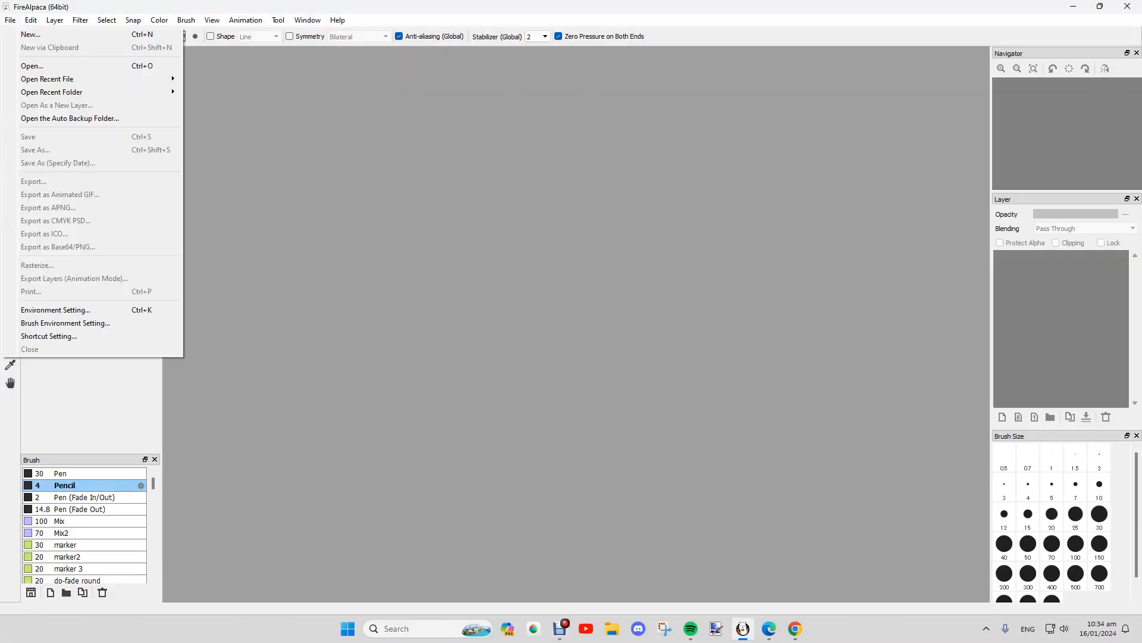
Step: Open blank template.mdp through File > Open
left_click(31, 64)
double_click(425, 231)
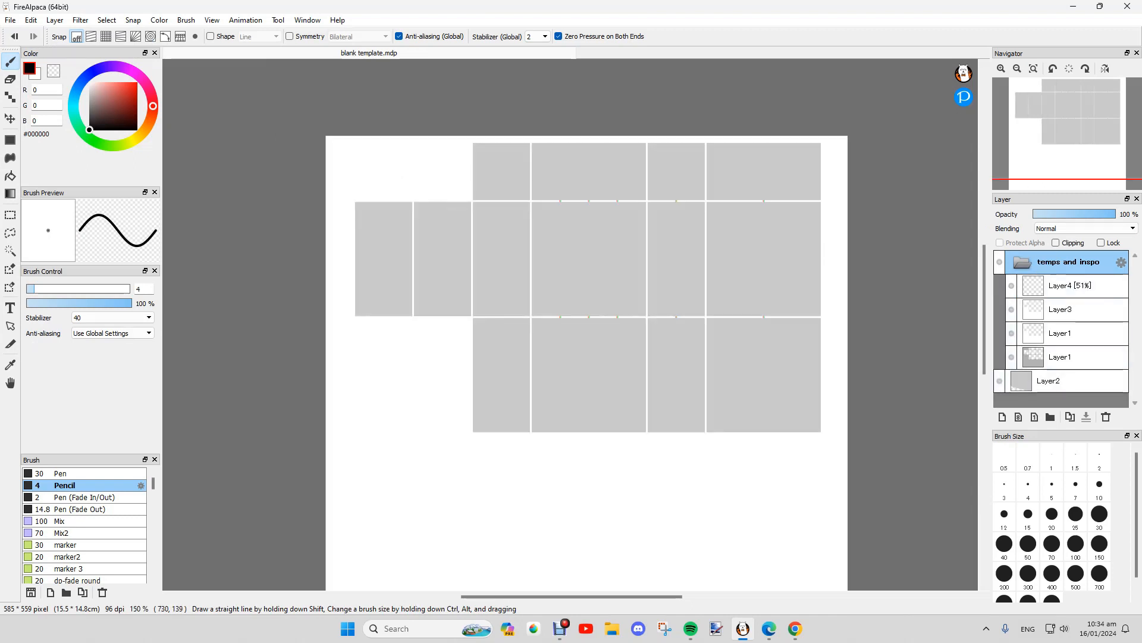
Step: Make the panel guide layer visible and collapse the temps and inspo folder
scroll(593, 250, "up", 1)
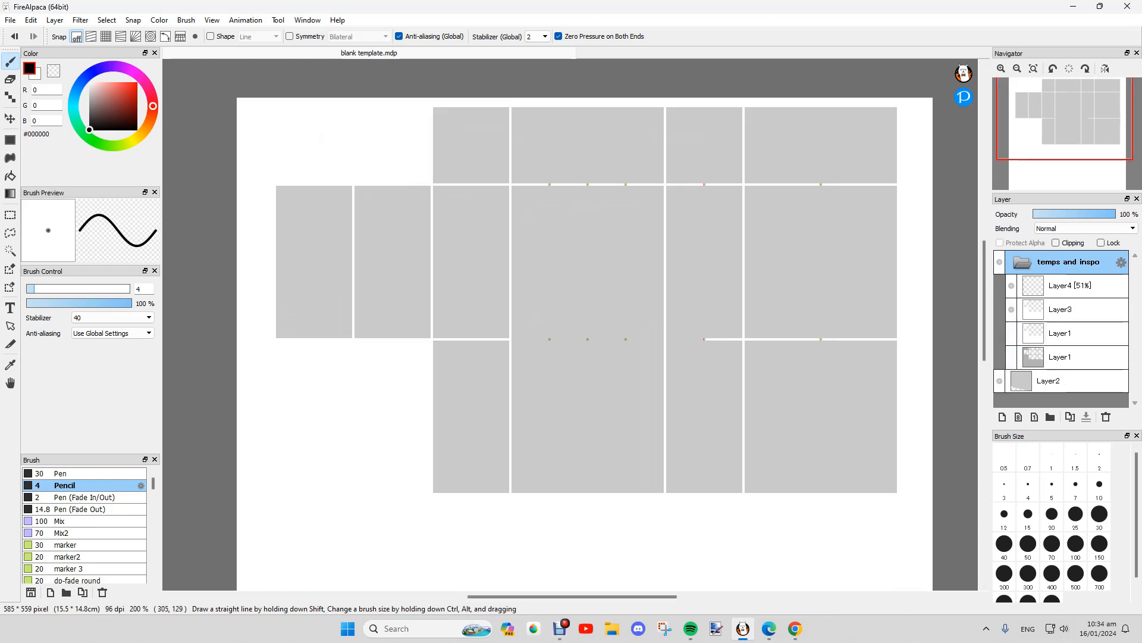
left_click(1012, 334)
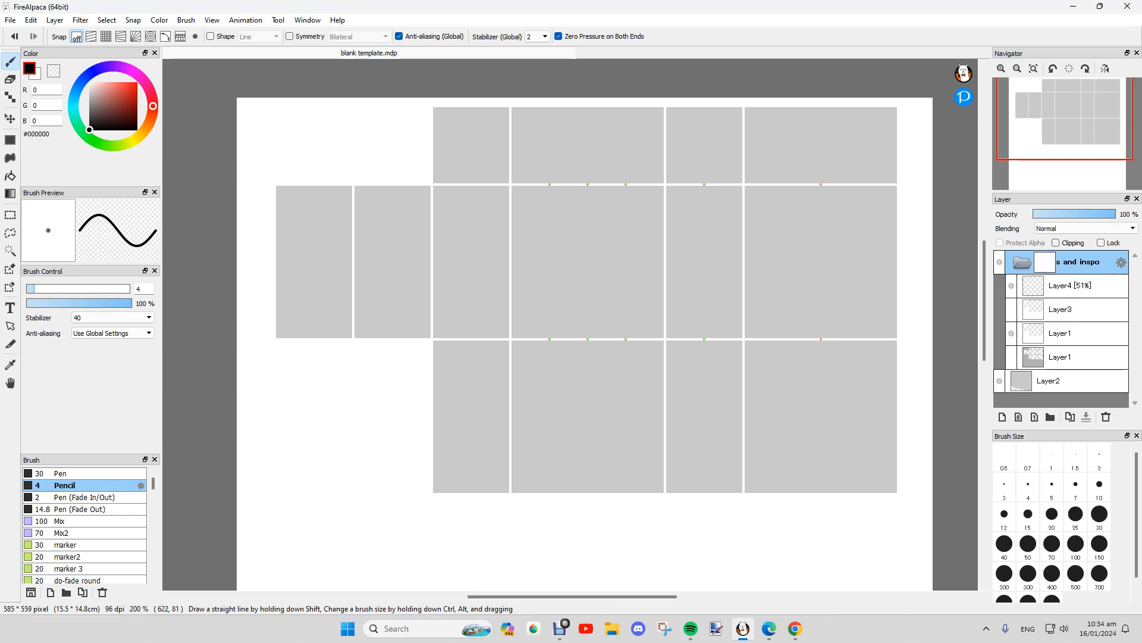
left_click(1022, 262)
Step: Add a new empty layer above Layer2 with Ctrl+Shift+N
left_click(1050, 286)
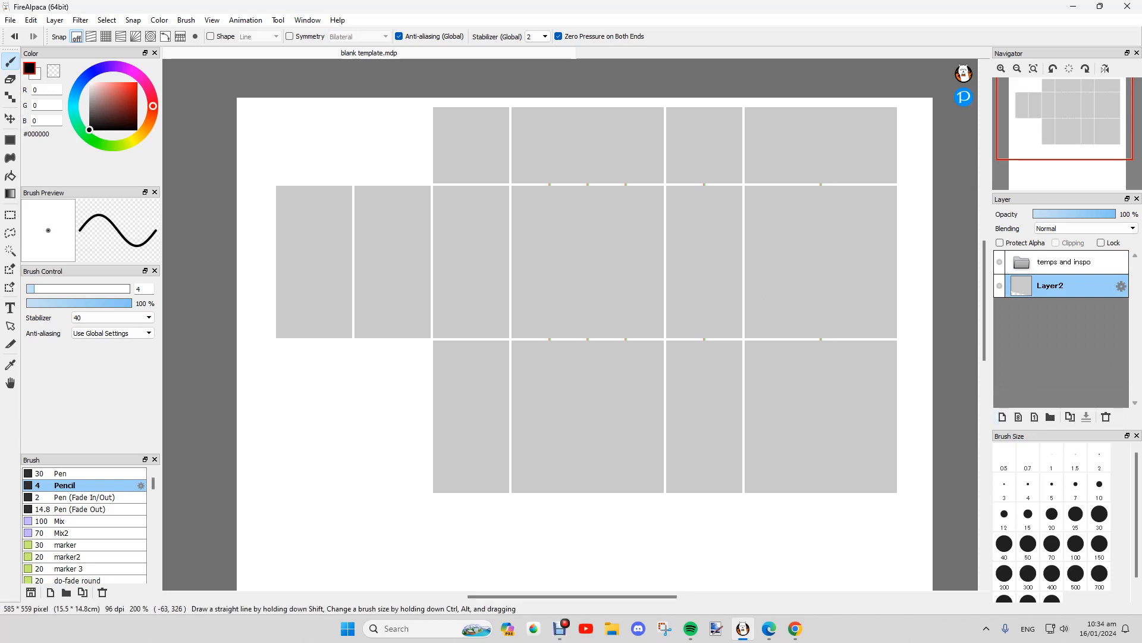
scroll(538, 227, "up", 2)
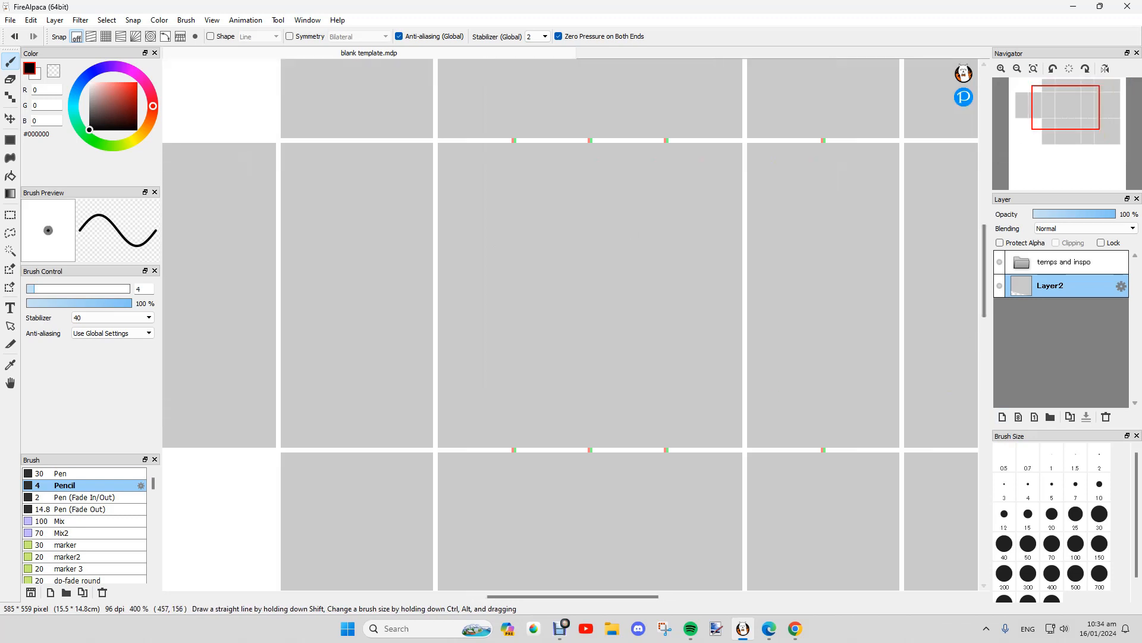
key("ctrl+shift+n")
Step: Draw and undo size-1 Pencil test strokes, then try sizes 10 and 4
left_click(1052, 458)
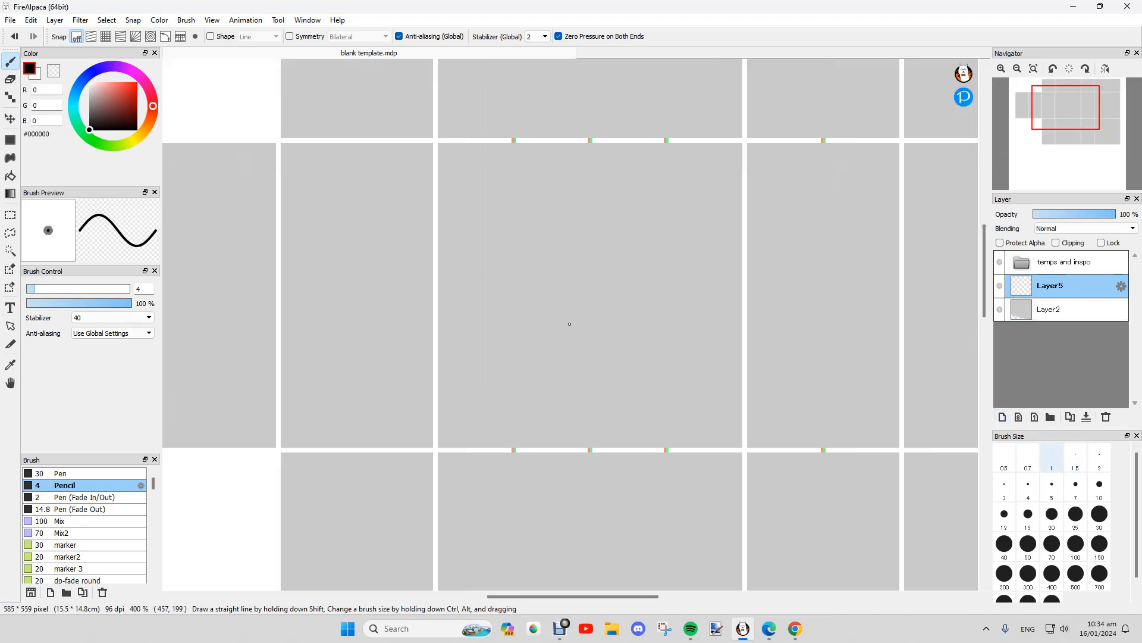
scroll(534, 258, "up", 1)
left_click_drag(530, 245, 665, 311)
mouse_move(588, 234)
left_mouse_down()
mouse_move(597, 261)
mouse_move(537, 368)
left_mouse_up()
key("ctrl+z")
key("ctrl+z")
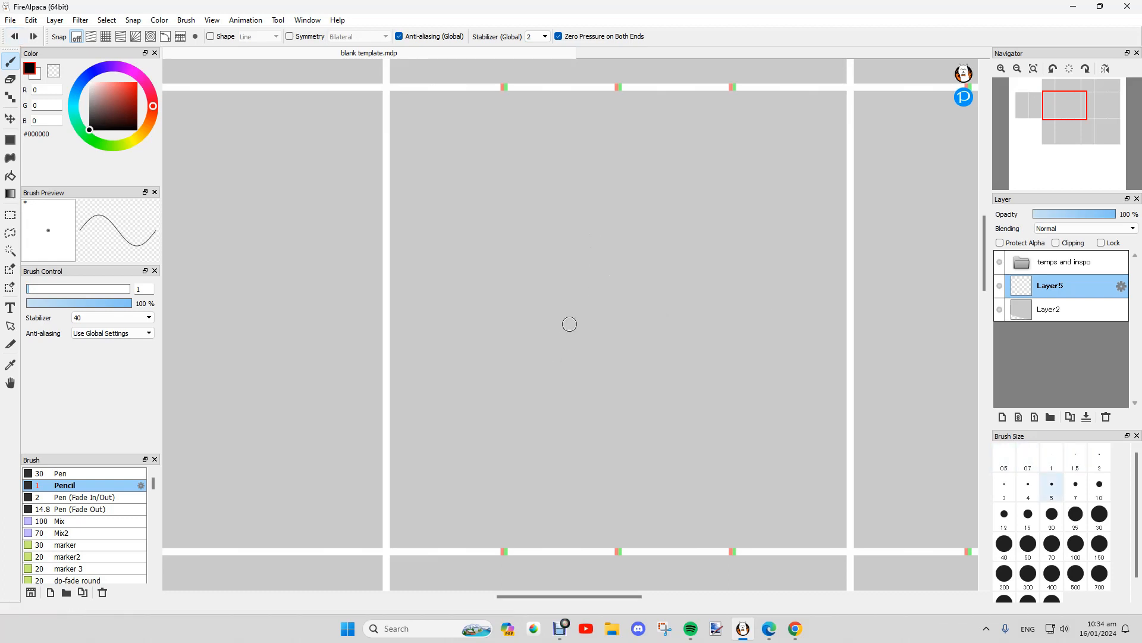
left_click(1099, 488)
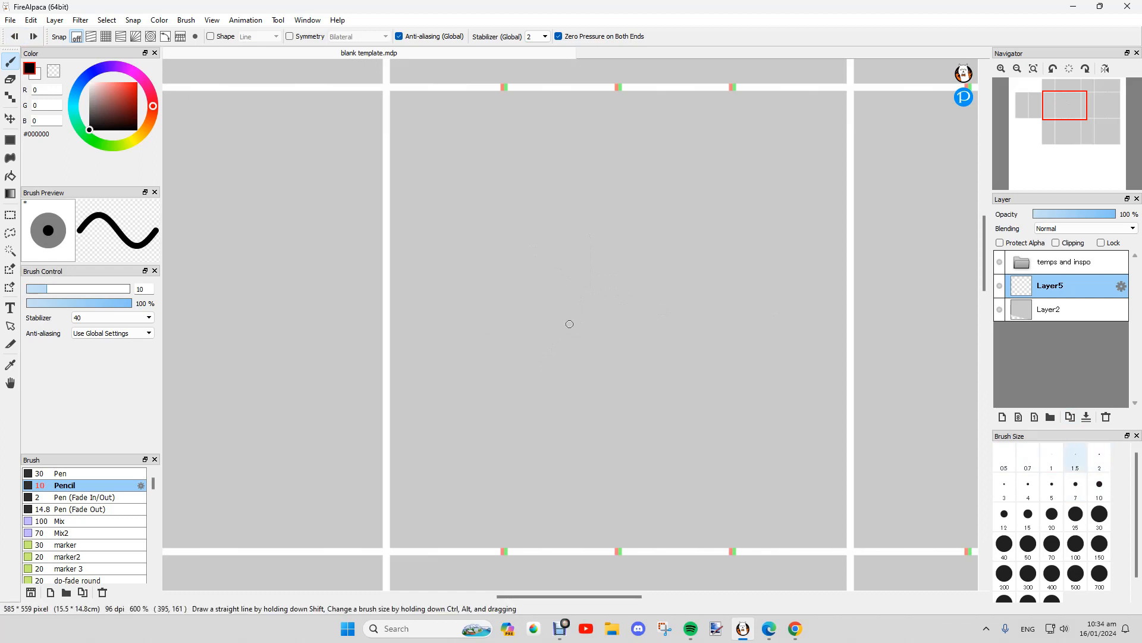
left_click(1028, 485)
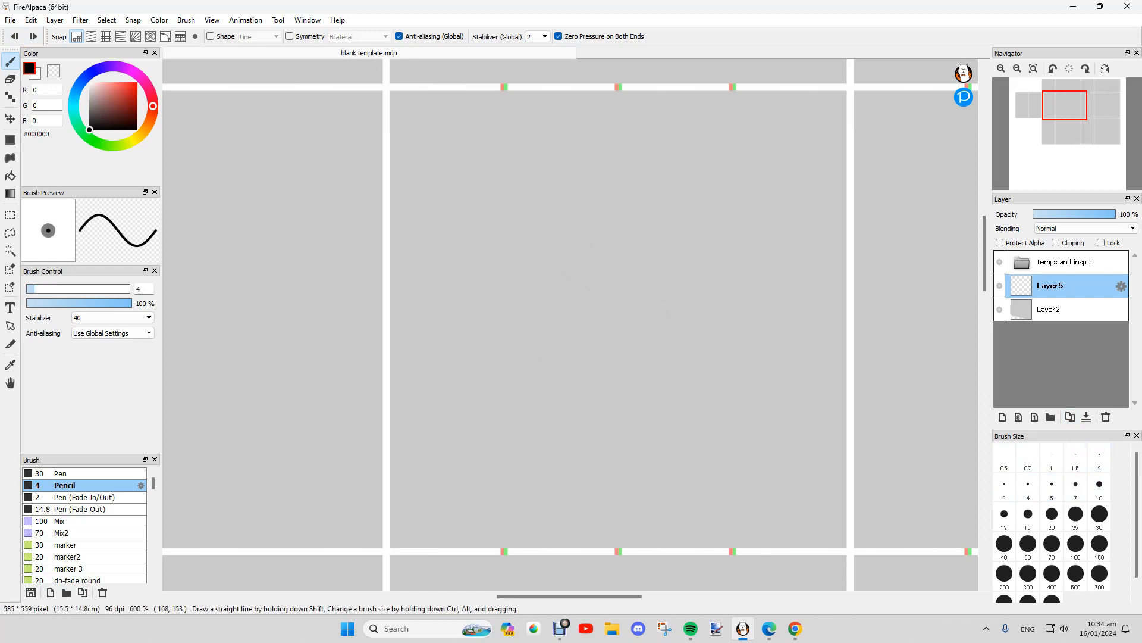
Step: Draw five tapered test curves with Pen (Fade In/Out), then undo them
left_click(83, 497)
mouse_move(485, 191)
left_mouse_down()
mouse_move(505, 229)
mouse_move(662, 340)
left_mouse_up()
left_click_drag(565, 247, 678, 307)
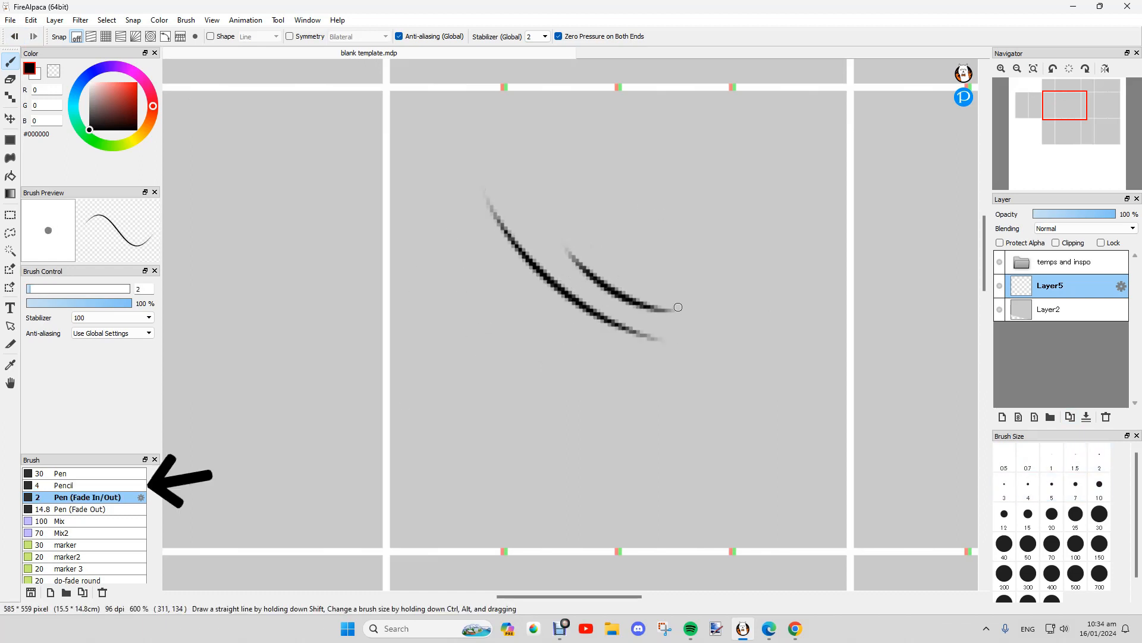
mouse_move(621, 257)
left_mouse_down()
mouse_move(684, 299)
mouse_move(720, 352)
left_mouse_up()
left_click_drag(482, 314, 782, 426)
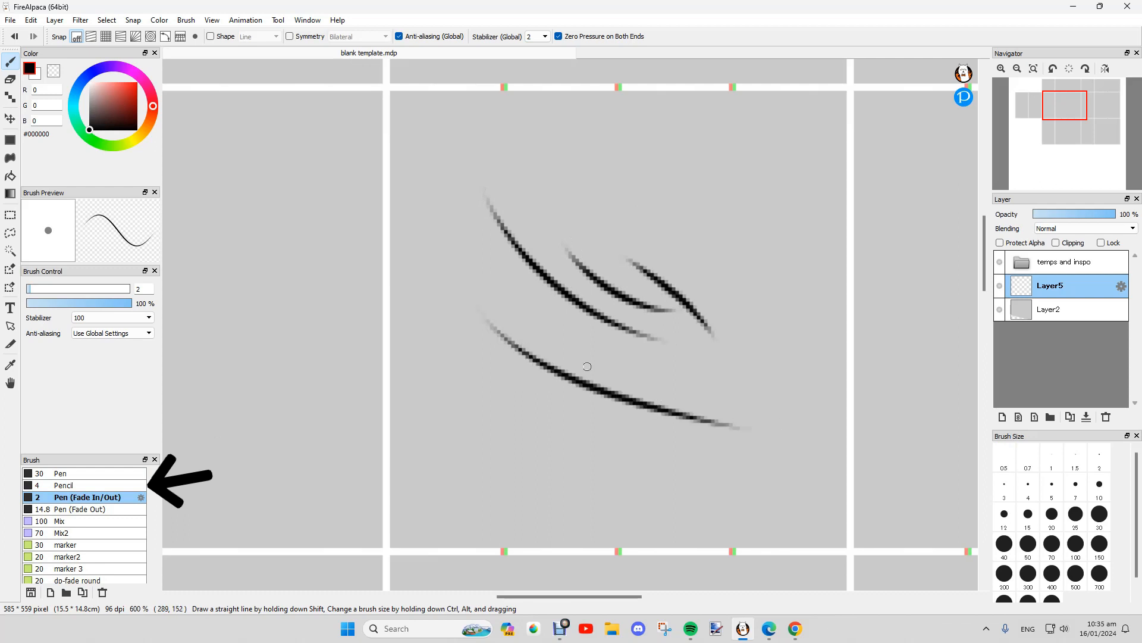
left_click_drag(536, 331, 737, 426)
left_click(15, 36)
left_click(14, 36)
left_click(15, 36)
left_click(15, 37)
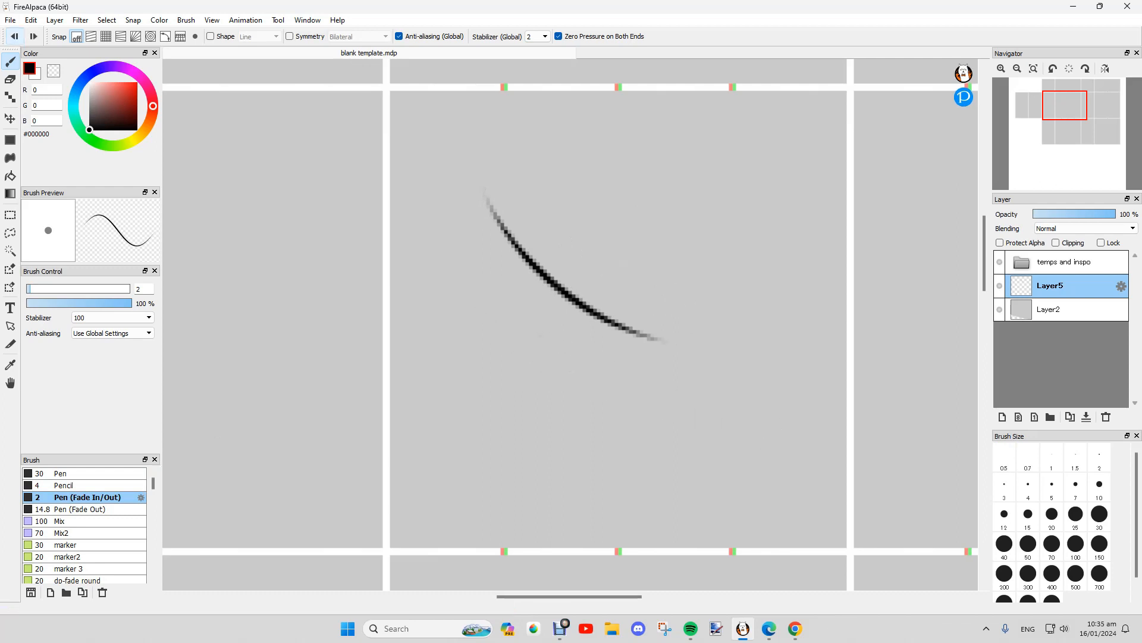
left_click(15, 37)
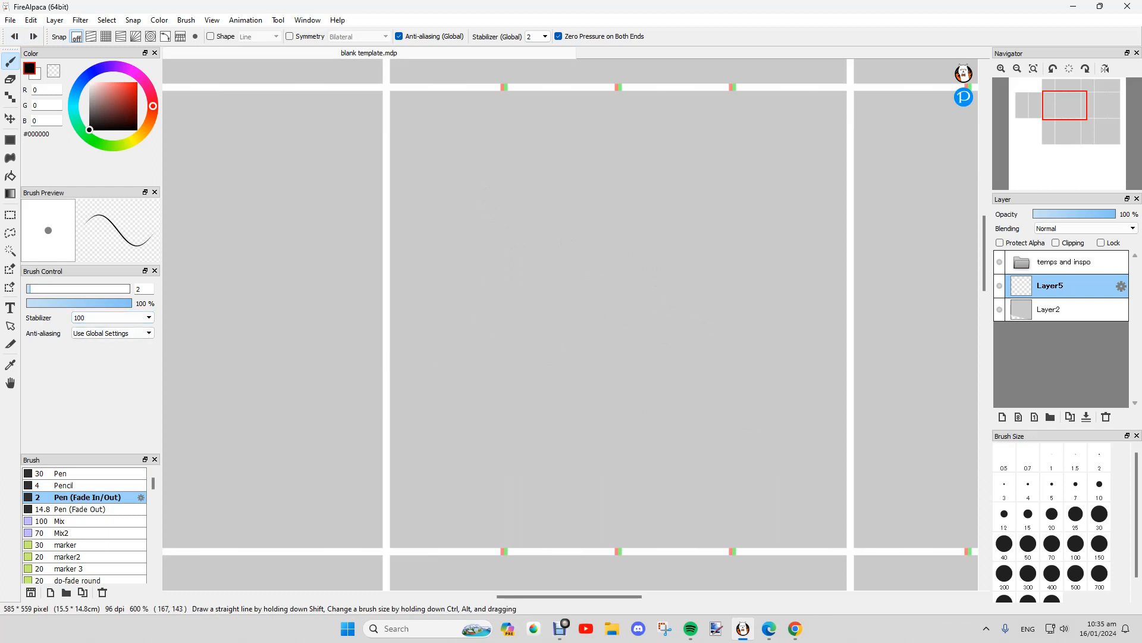
Step: Draw and undo diagonal test strokes at stabilizer 100 and then stabilizer 1
left_click(110, 317)
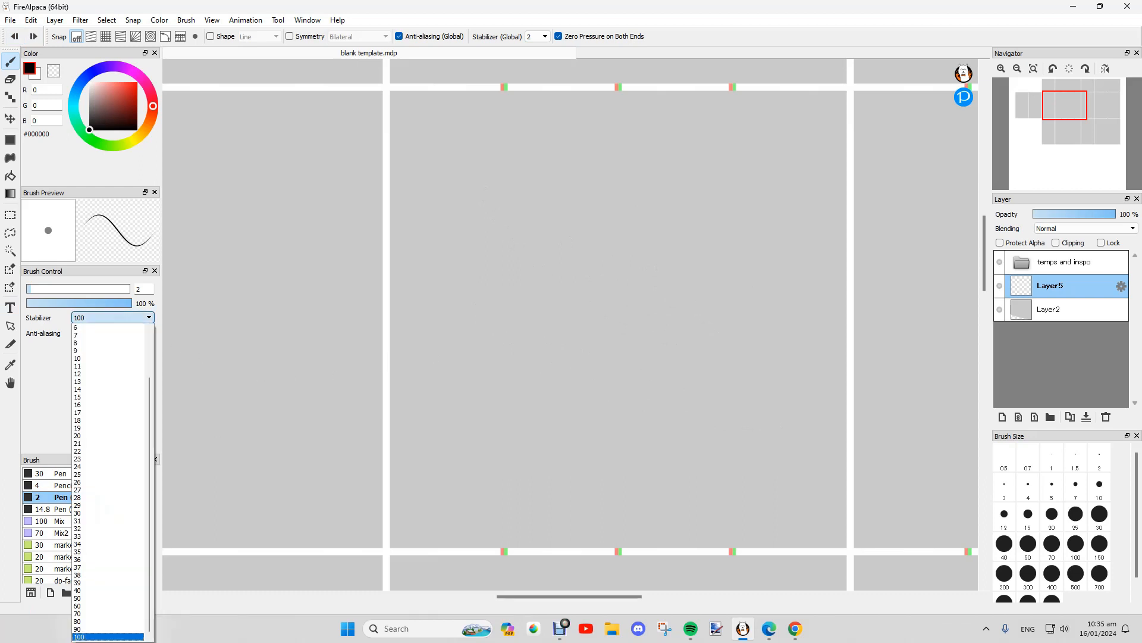
left_click(110, 318)
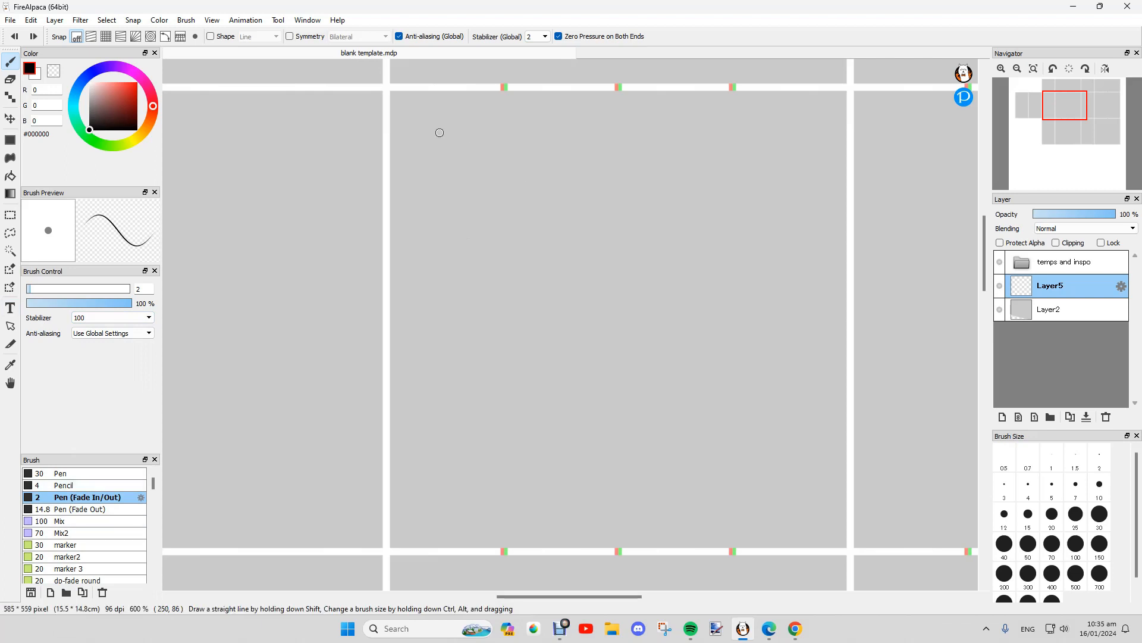
left_click_drag(440, 132, 783, 474)
left_click(14, 37)
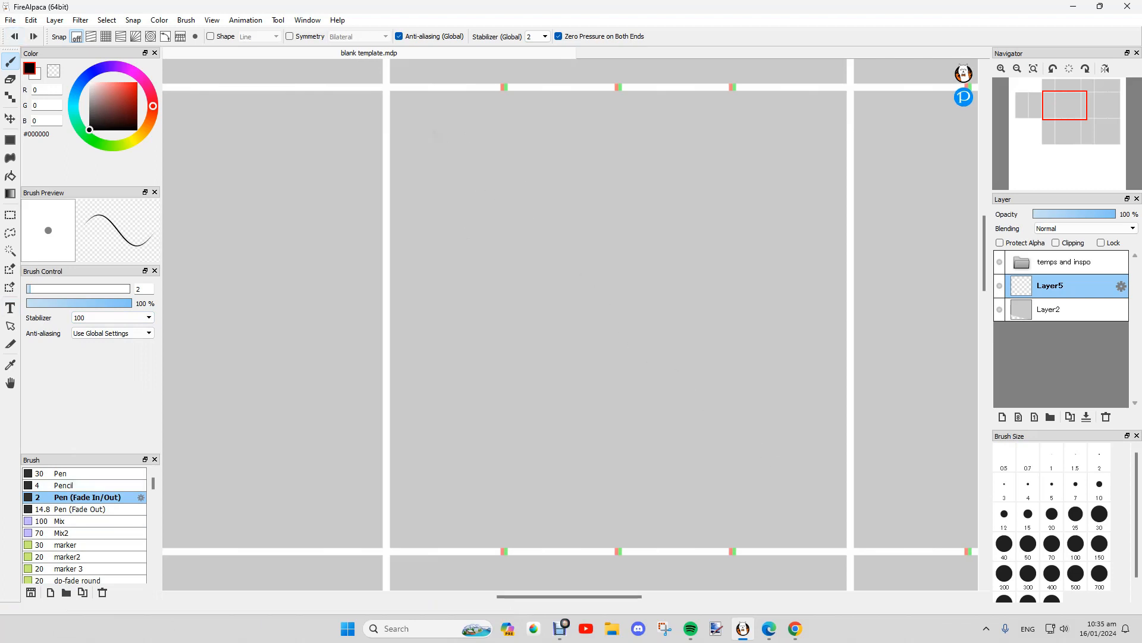
left_click(113, 317)
scroll(107, 351, "up", 3)
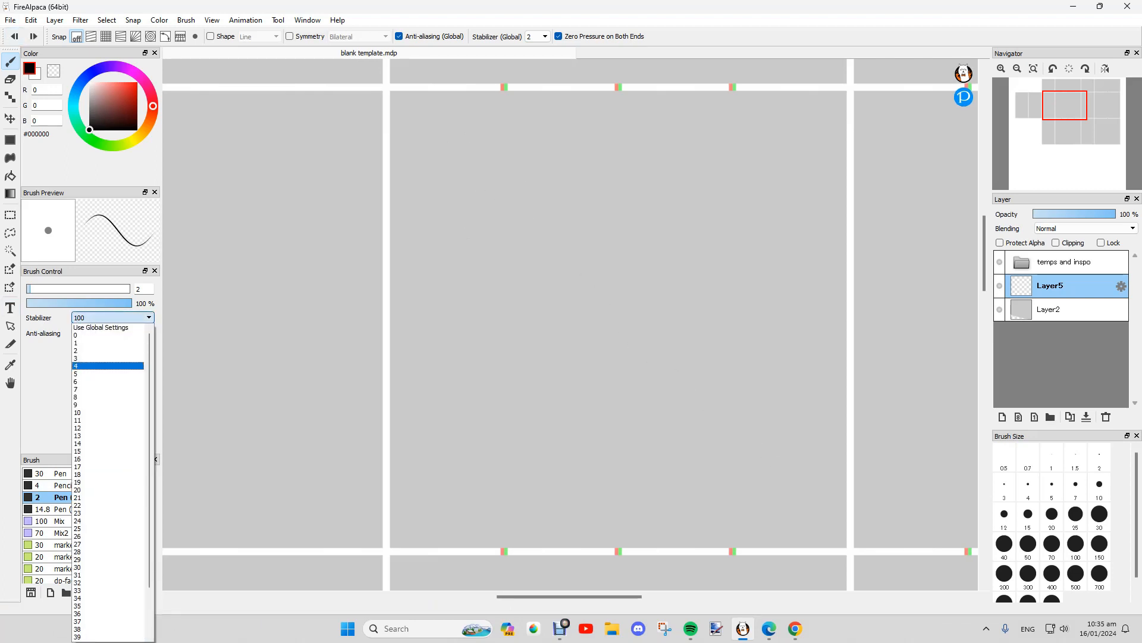
left_click(107, 342)
left_click_drag(418, 140, 845, 501)
left_click(15, 36)
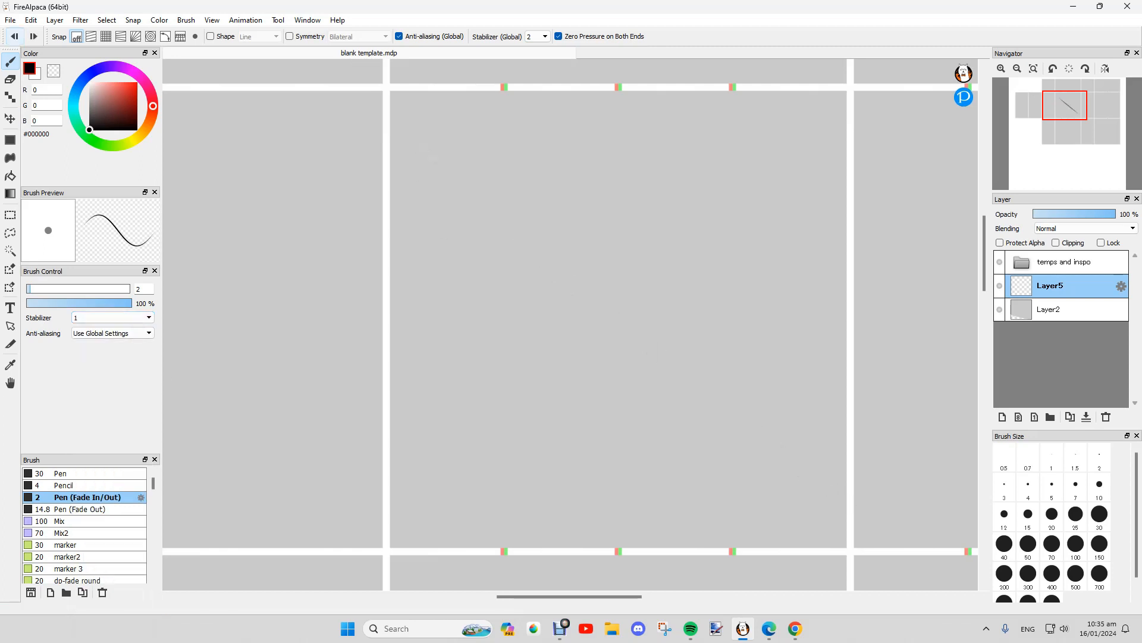
Step: Restore the stabilizer to 100 and select the Mix2 brush
left_click(113, 317)
scroll(107, 397, "down", 3)
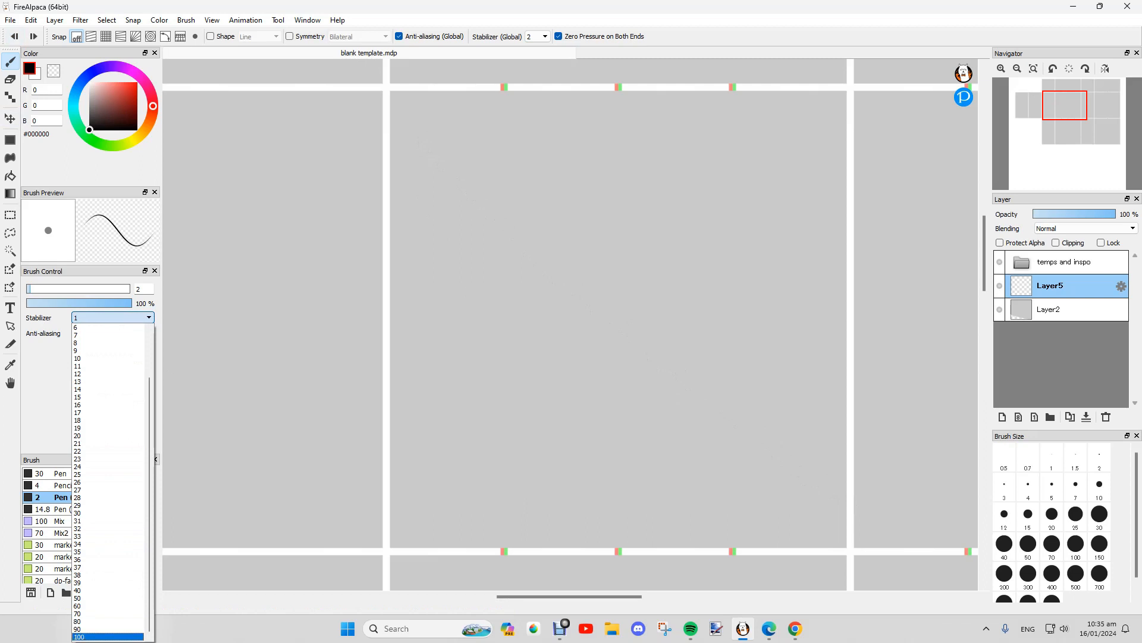
left_click(107, 636)
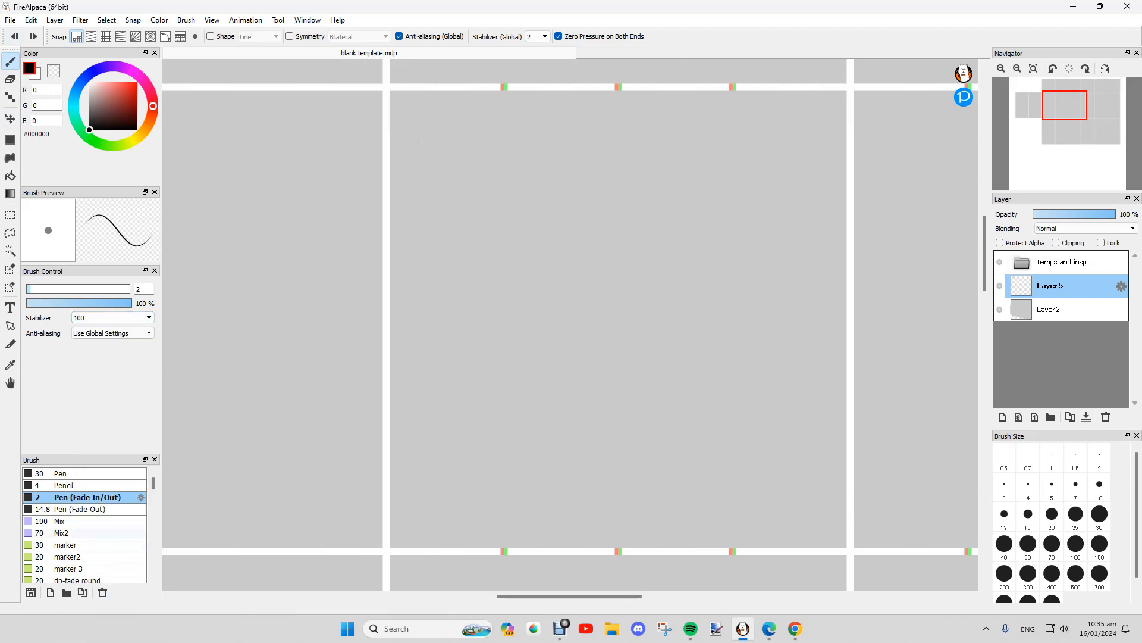
left_click(90, 533)
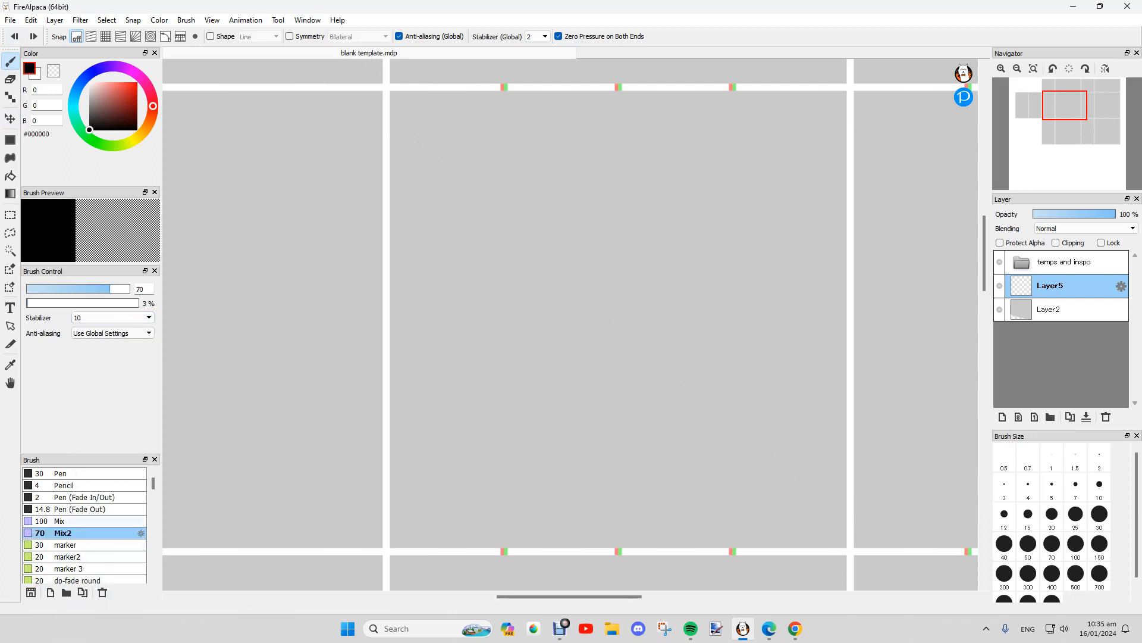
Step: Compare the Mix and Mix2 brushes and try Mix2 sizes 3, 2 and 1.5
left_click(89, 497)
left_click(89, 533)
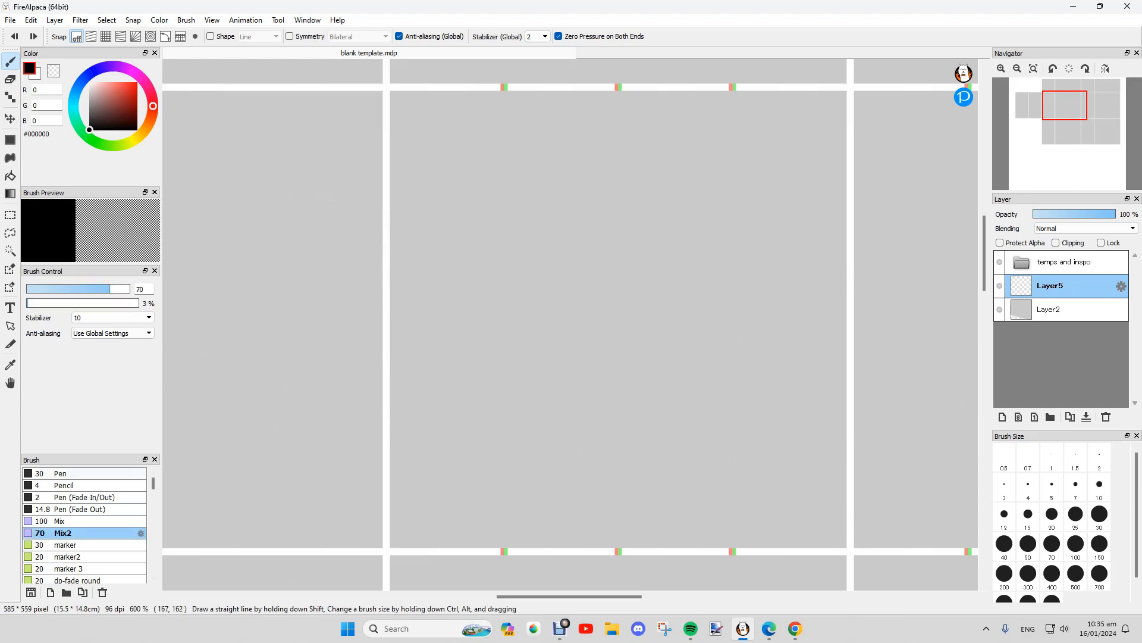
left_click(89, 522)
left_click(90, 533)
left_click(90, 522)
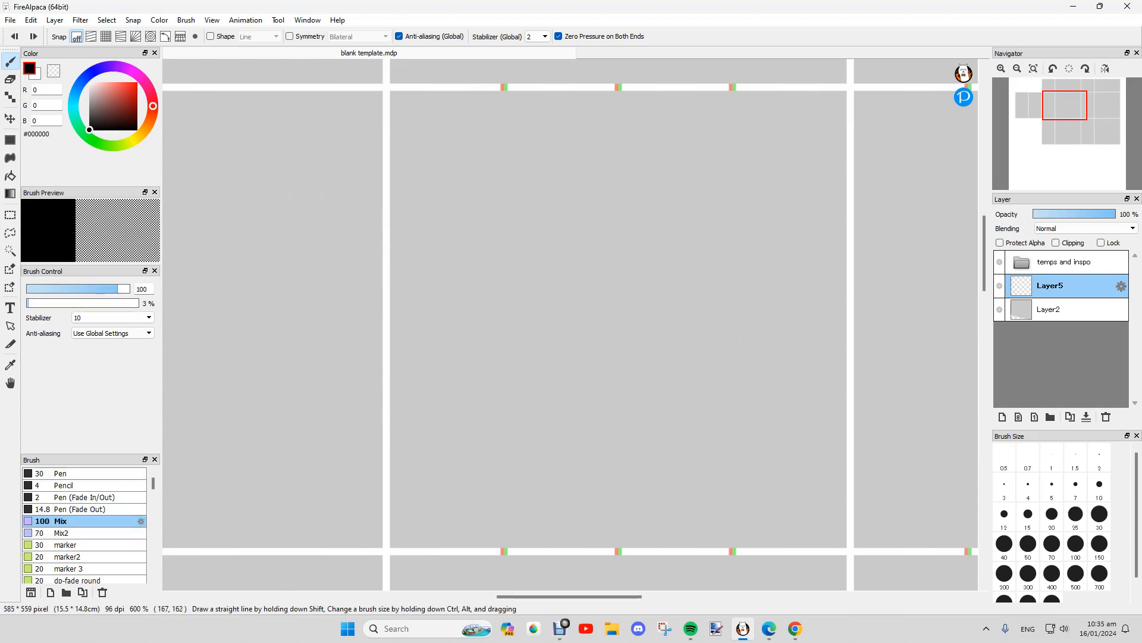
left_click(89, 534)
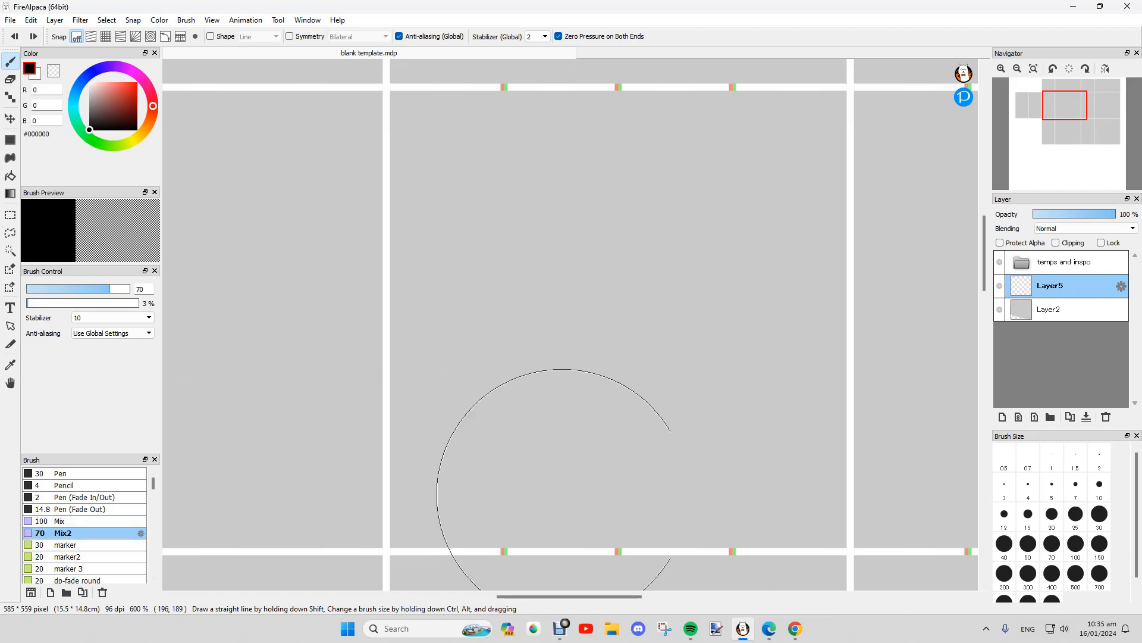
left_click(1005, 487)
left_click(1100, 458)
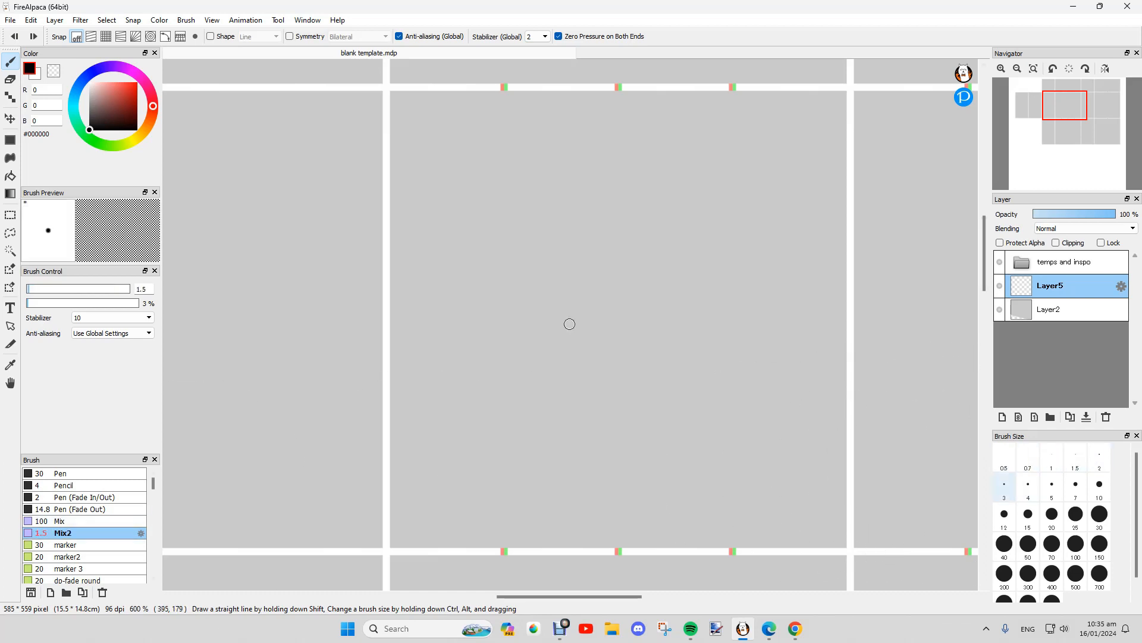
left_click(1005, 488)
left_click(1076, 457)
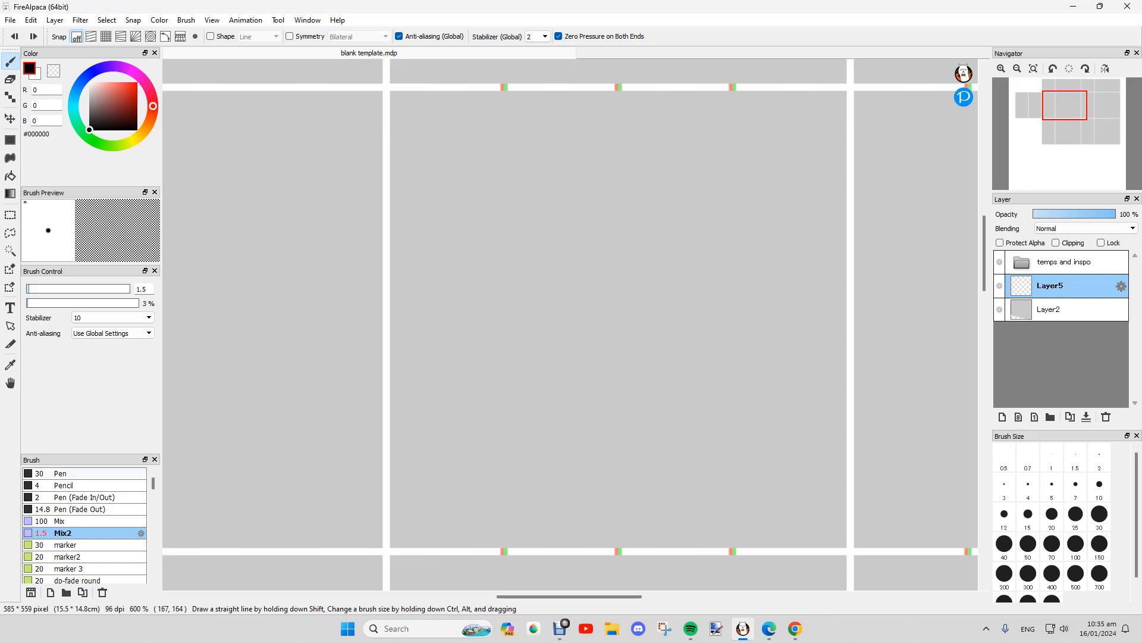
Step: Draw a tapered diagonal with Pen (Fade In/Out) and smudge its lower half with Mix2 at size 4
left_click(71, 485)
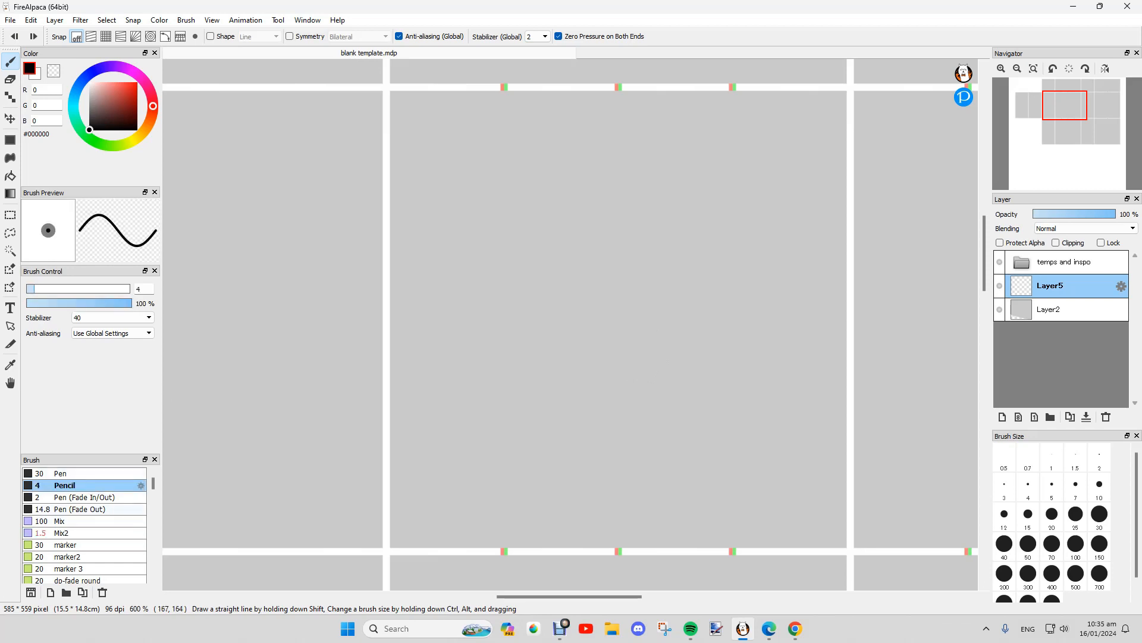
left_click(72, 496)
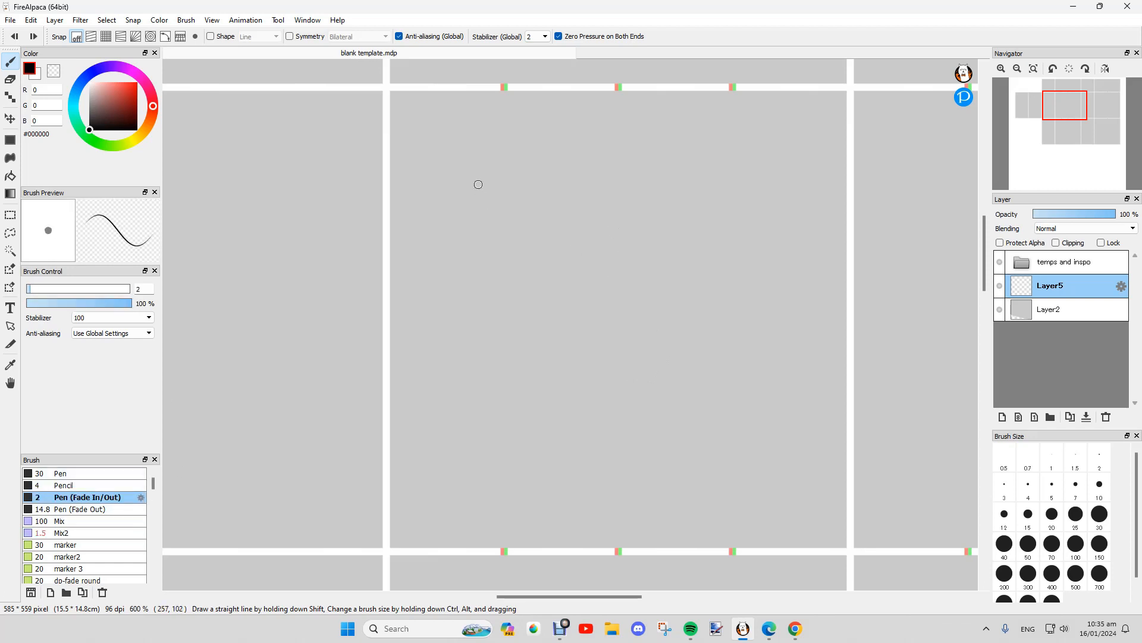
left_click_drag(478, 184, 719, 389)
left_click(71, 533)
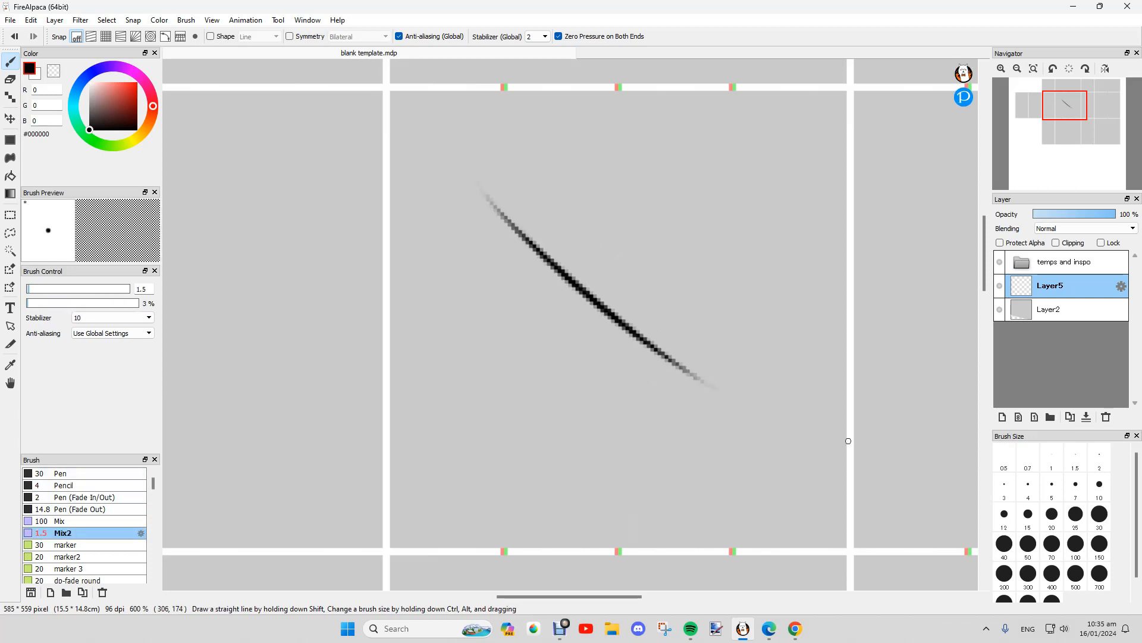
left_click(1004, 488)
left_click(1029, 488)
mouse_move(593, 299)
left_mouse_down()
mouse_move(722, 390)
mouse_move(661, 358)
mouse_move(576, 278)
mouse_move(712, 375)
mouse_move(666, 357)
mouse_move(538, 251)
mouse_move(732, 389)
left_mouse_up()
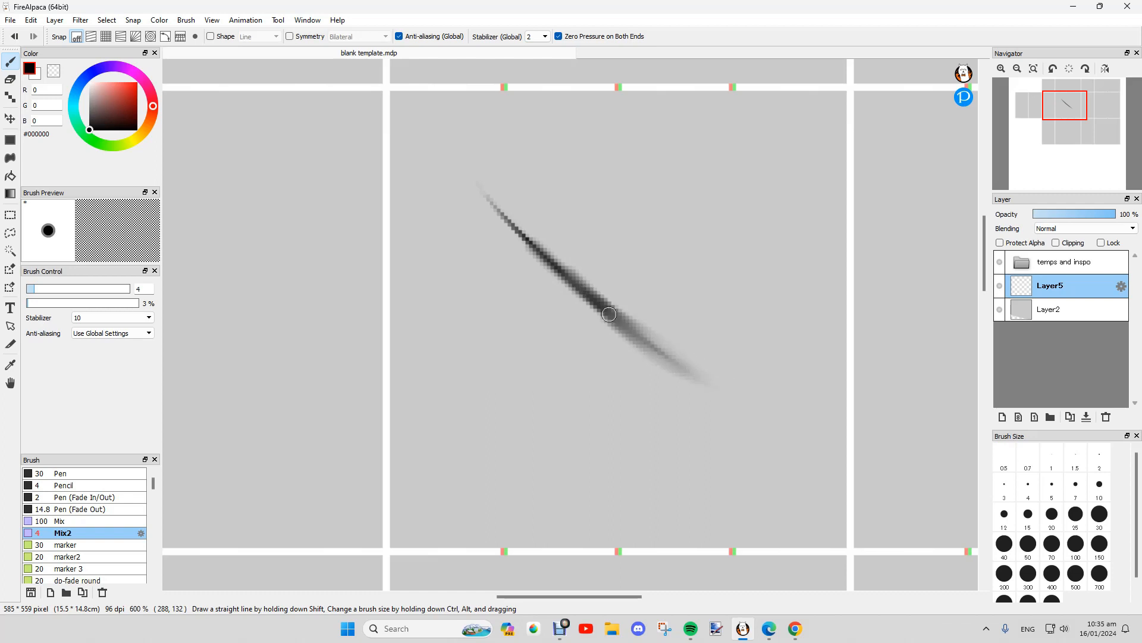
Step: Smudge the line toward its upper-left end, then delete the layer holding it
left_click_drag(609, 314, 503, 215)
scroll(695, 312, "down", 3)
scroll(670, 291, "up", 1)
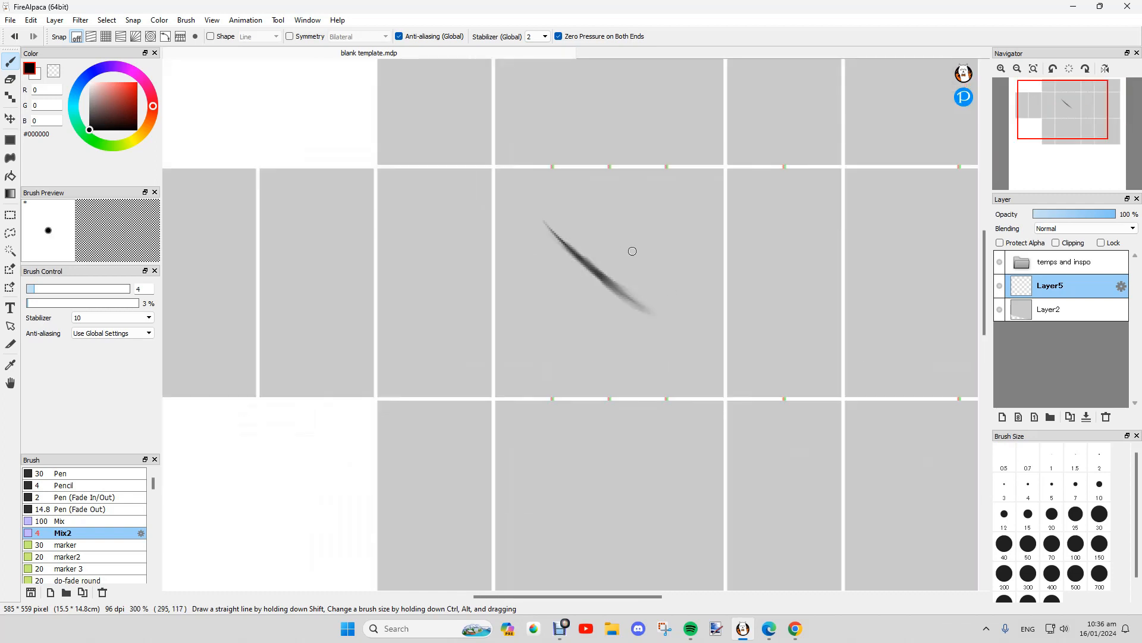
left_click(1106, 417)
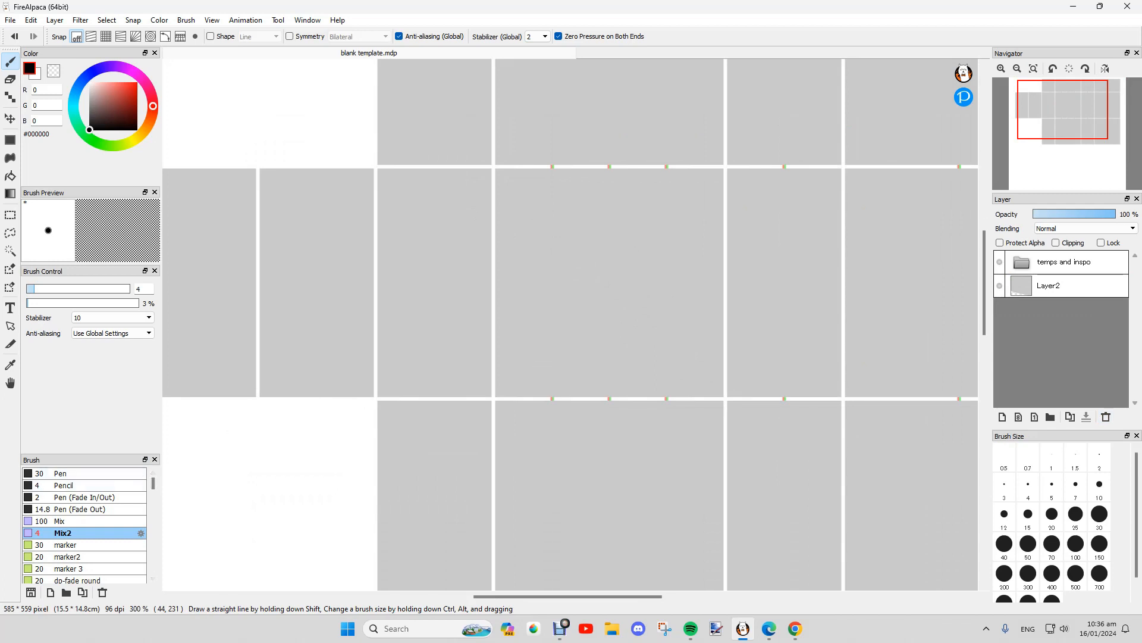
Step: Leave the stabilizer unchanged and select the Pen (Fade Out) brush
left_click(114, 317)
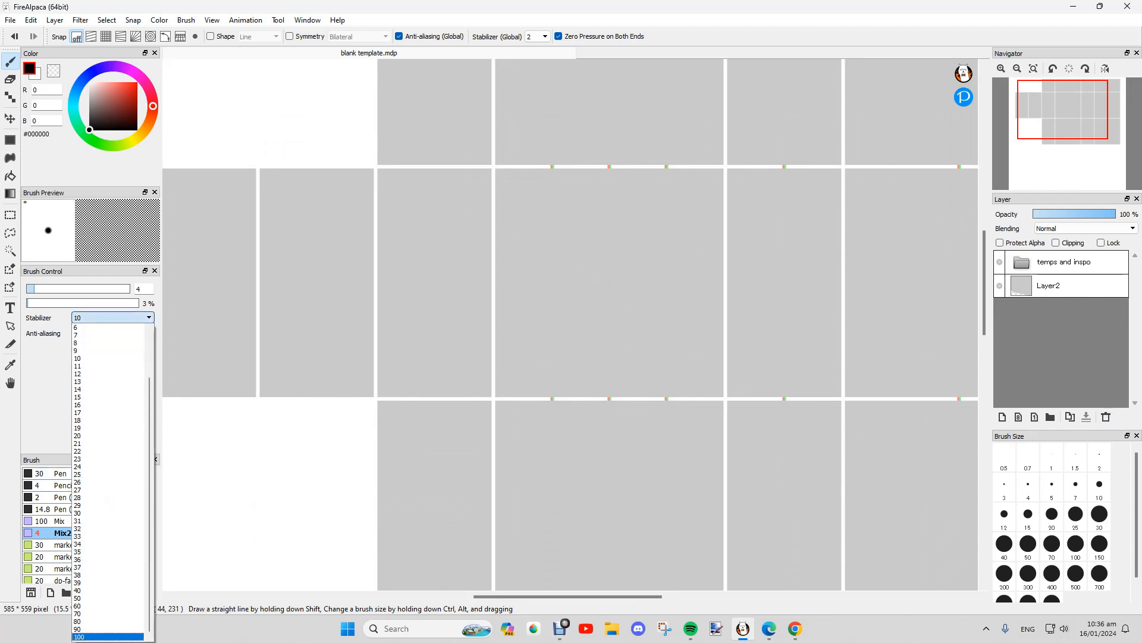
left_click(113, 318)
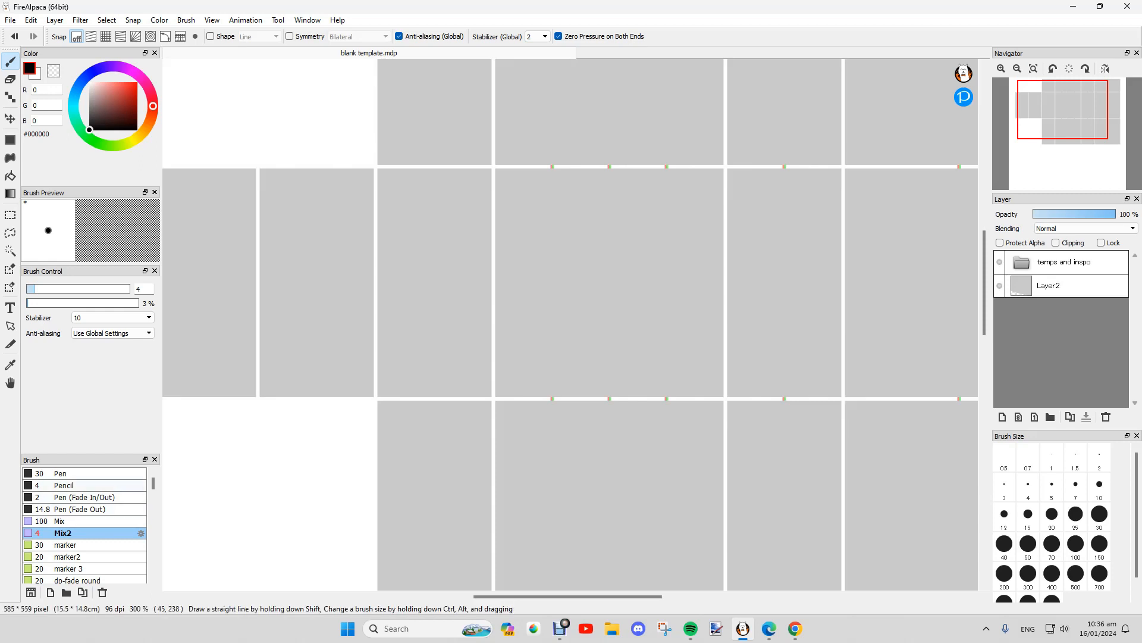
left_click(82, 509)
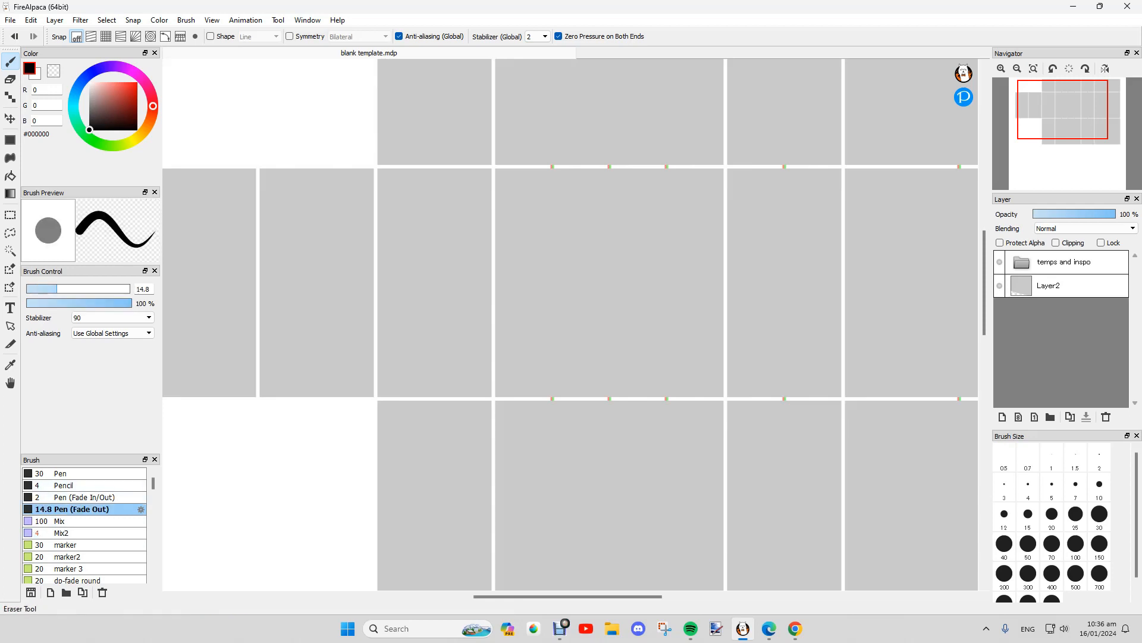
Step: Add a layer above Layer2, draw and undo a test stroke, and view Pen (Fade Out) settings
left_click(1059, 286)
left_click(1002, 416)
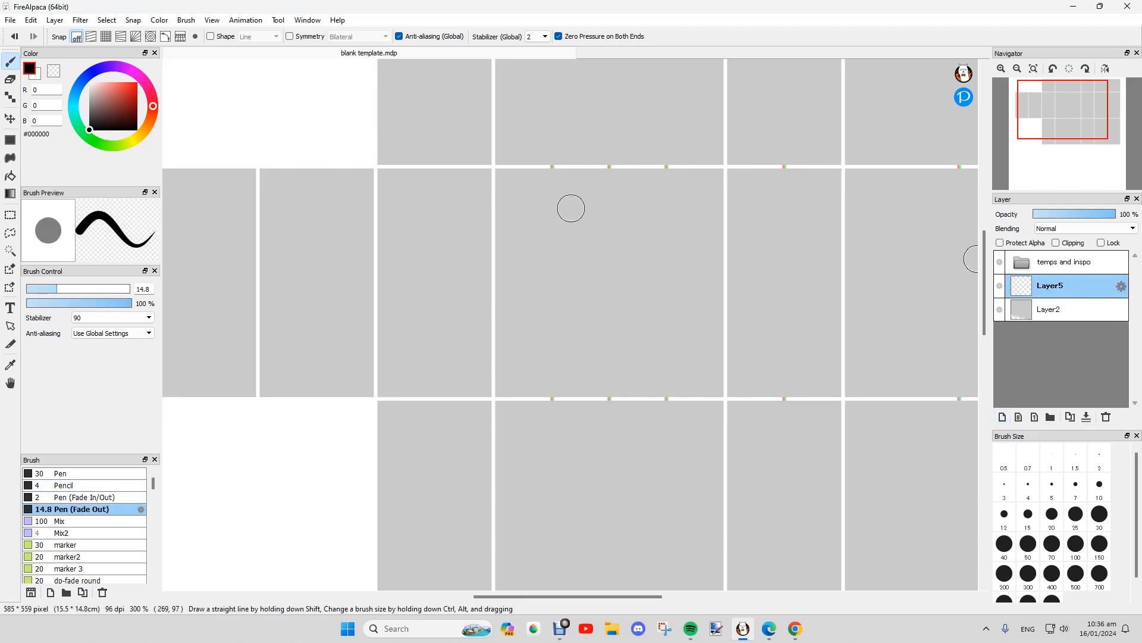
left_click_drag(568, 206, 677, 330)
key("ctrl+z")
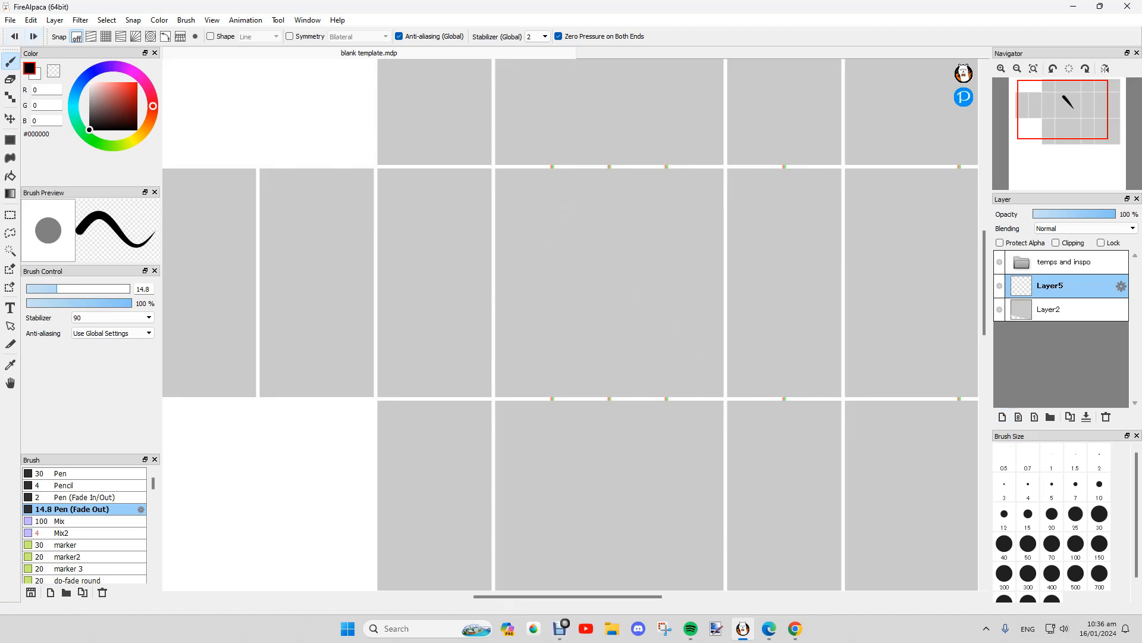
scroll(766, 215, "up", 1)
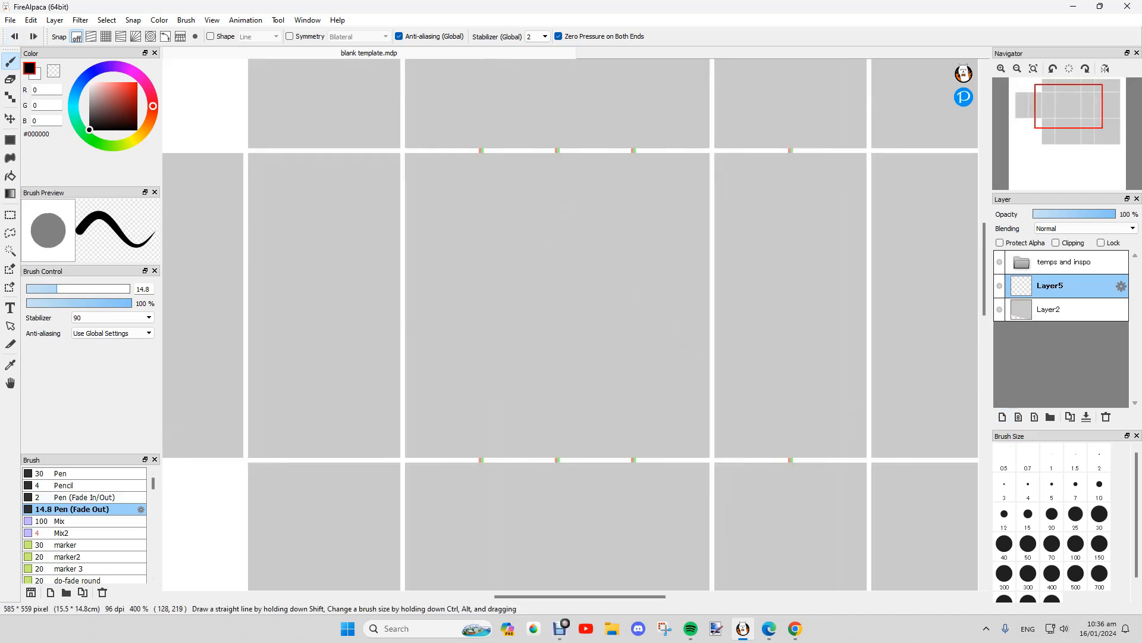
left_click(141, 510)
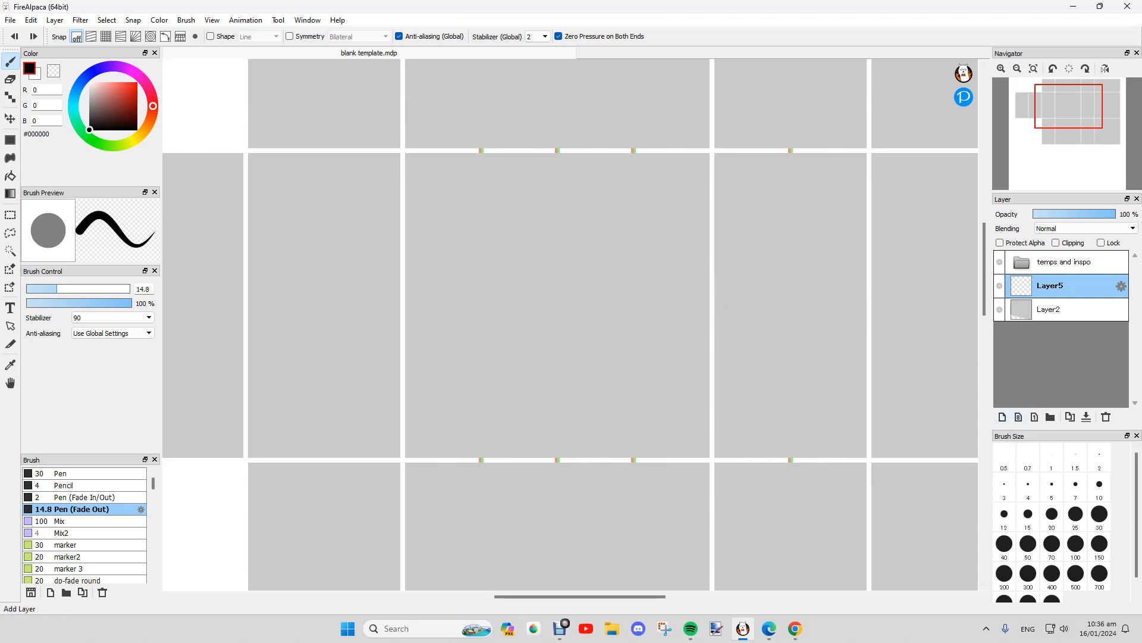
Step: Add extra test layers, then select Layer5 through Layer9 and delete them
left_click(1002, 417)
left_click(1003, 416)
left_click(1002, 416)
left_click(1002, 417)
left_click(1003, 417)
left_click(1106, 416)
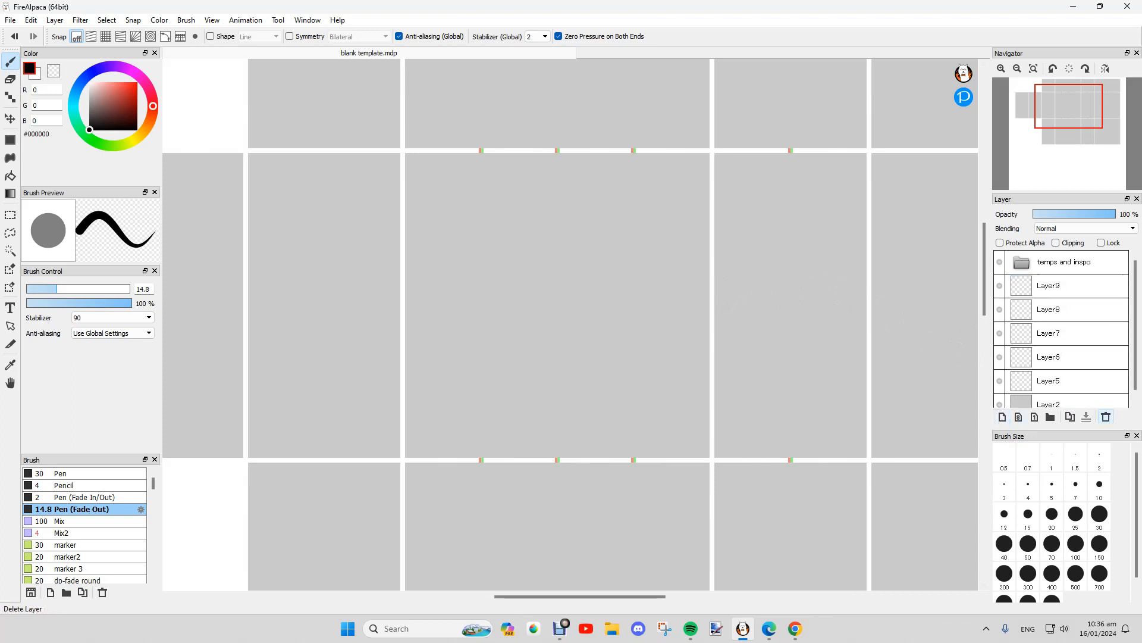
left_click(1074, 310)
left_click(1074, 381)
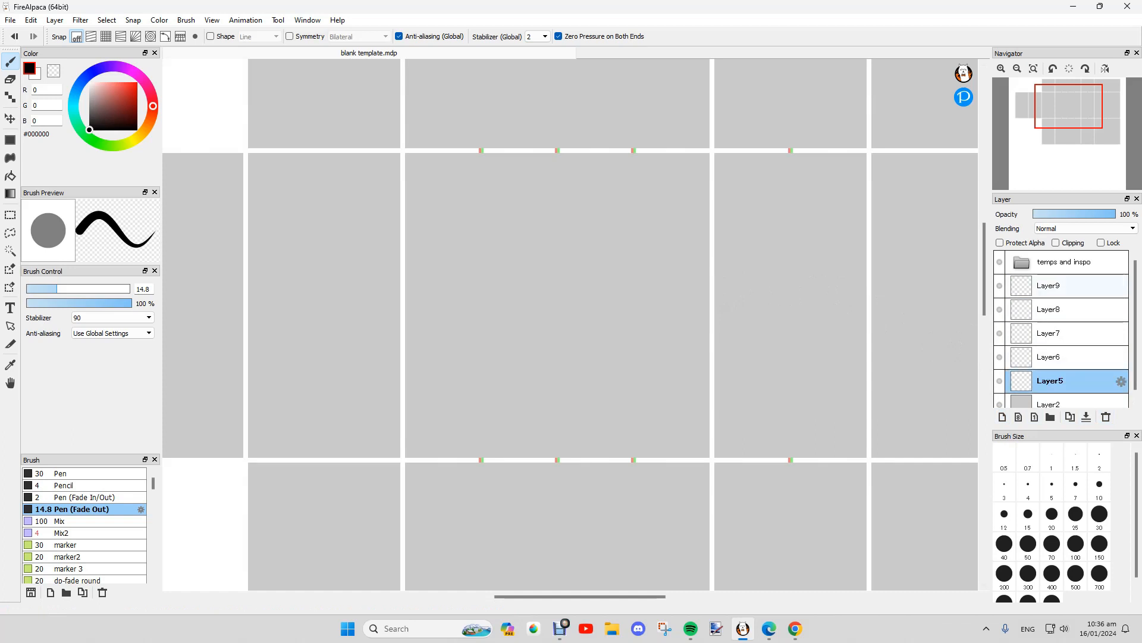
left_click(1065, 286, "shift")
left_click(1106, 417)
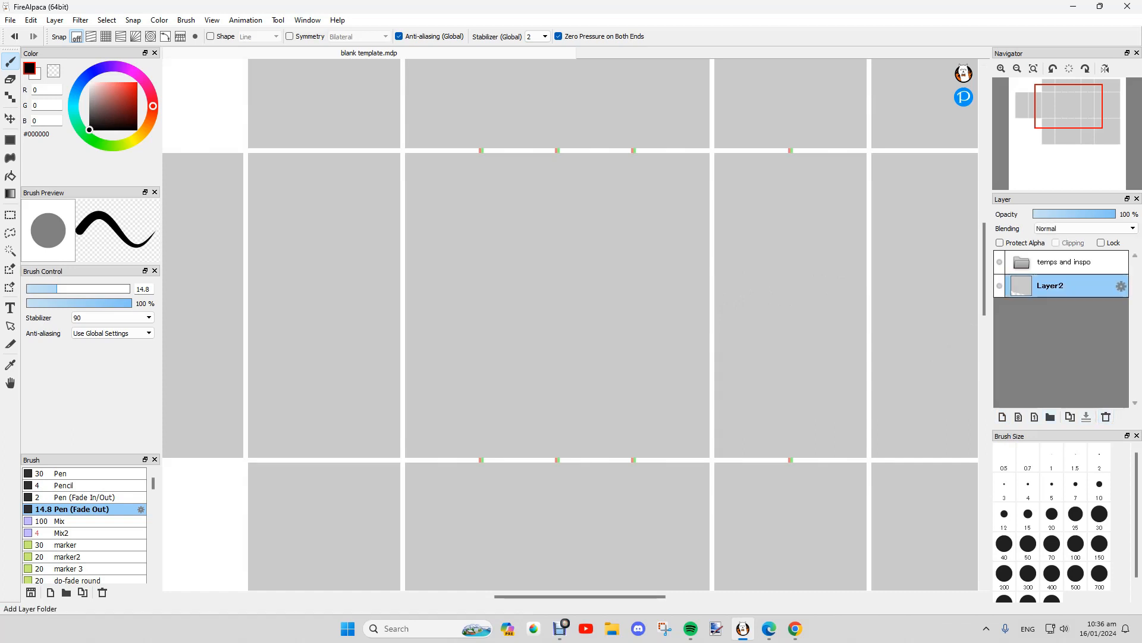
Step: Create Folder1 containing a new layer and a nested Folder2
left_click(1051, 417)
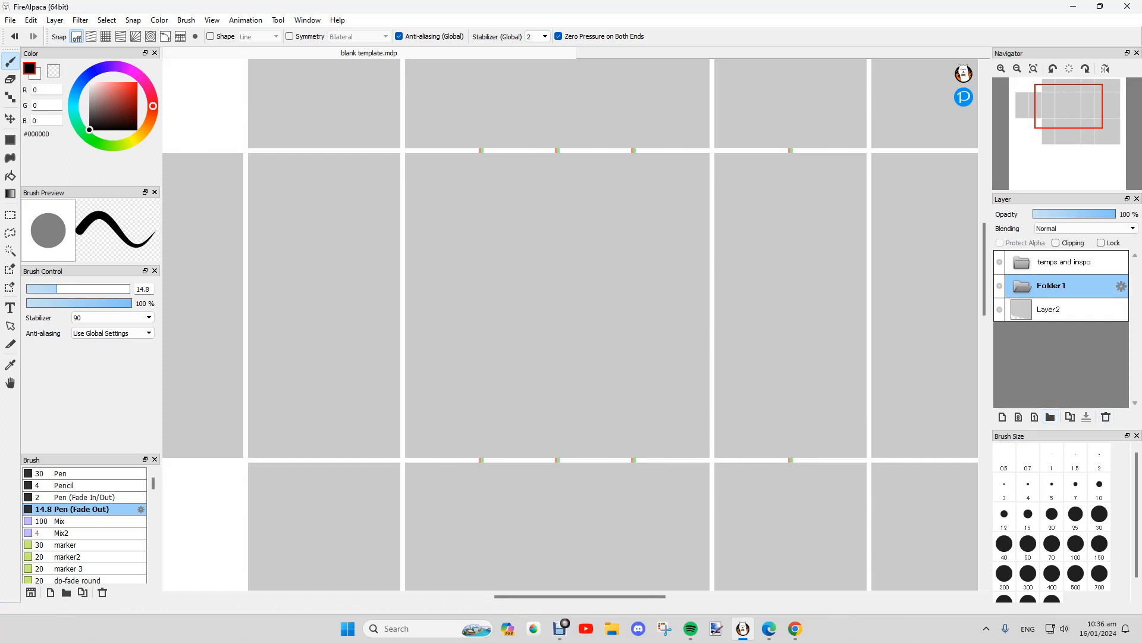
left_click(1003, 416)
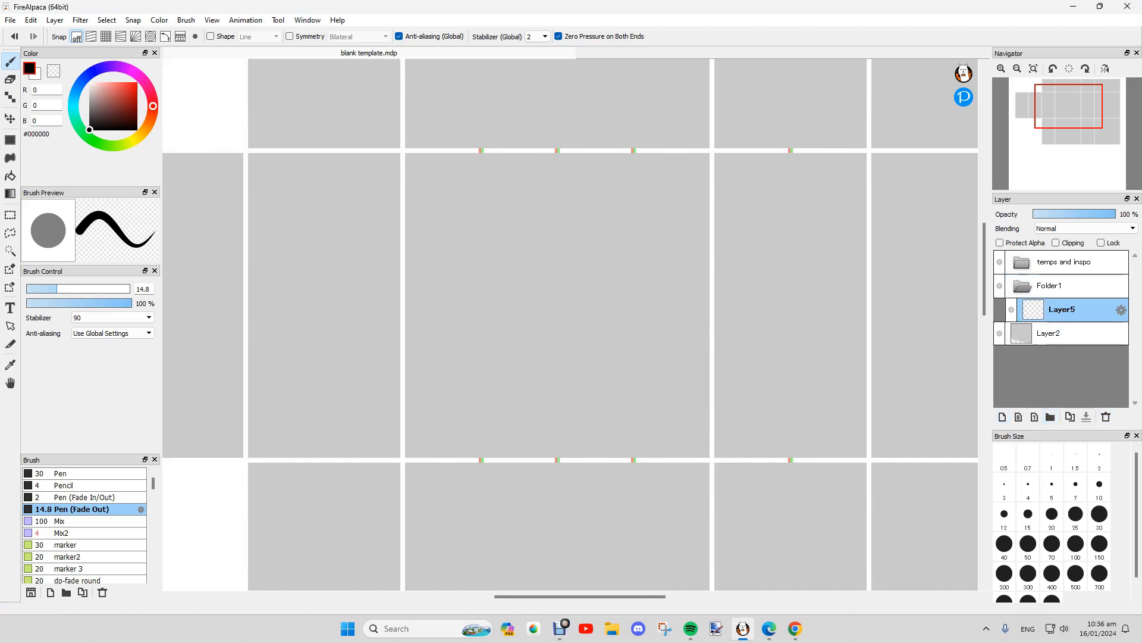
left_click(1050, 417)
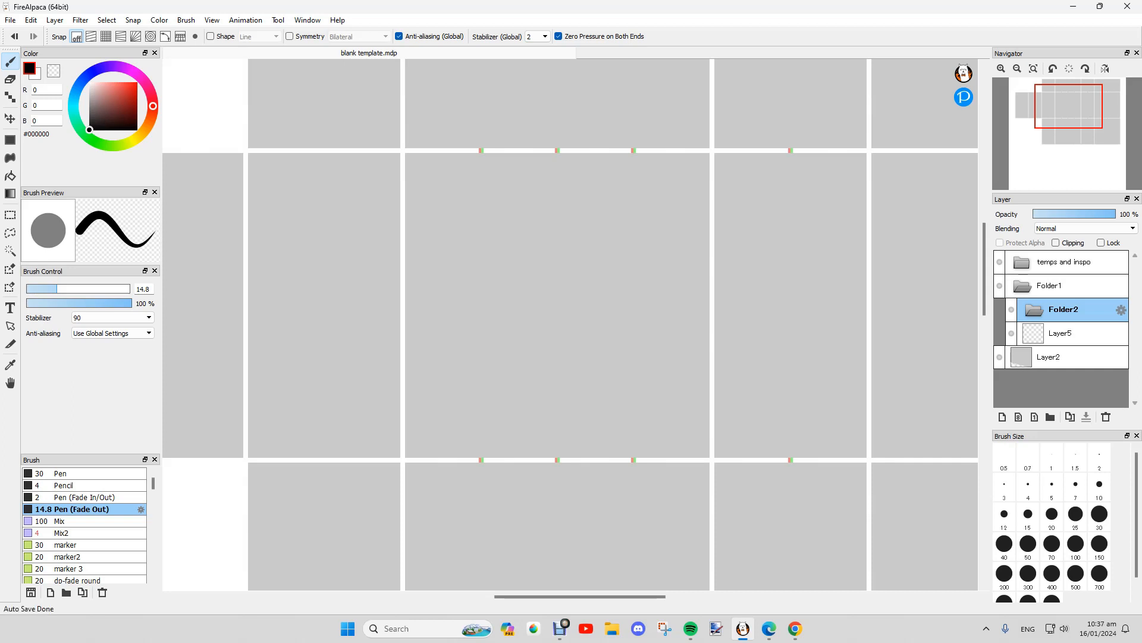
Step: Move Layer5 into Folder2, delete Folder1 entirely, and add a fresh Layer5 above Layer2
left_click(1059, 333)
left_click(1059, 310)
left_click(1059, 333)
left_click(1059, 287)
left_click_drag(1058, 333, 1057, 309)
left_click(1022, 286)
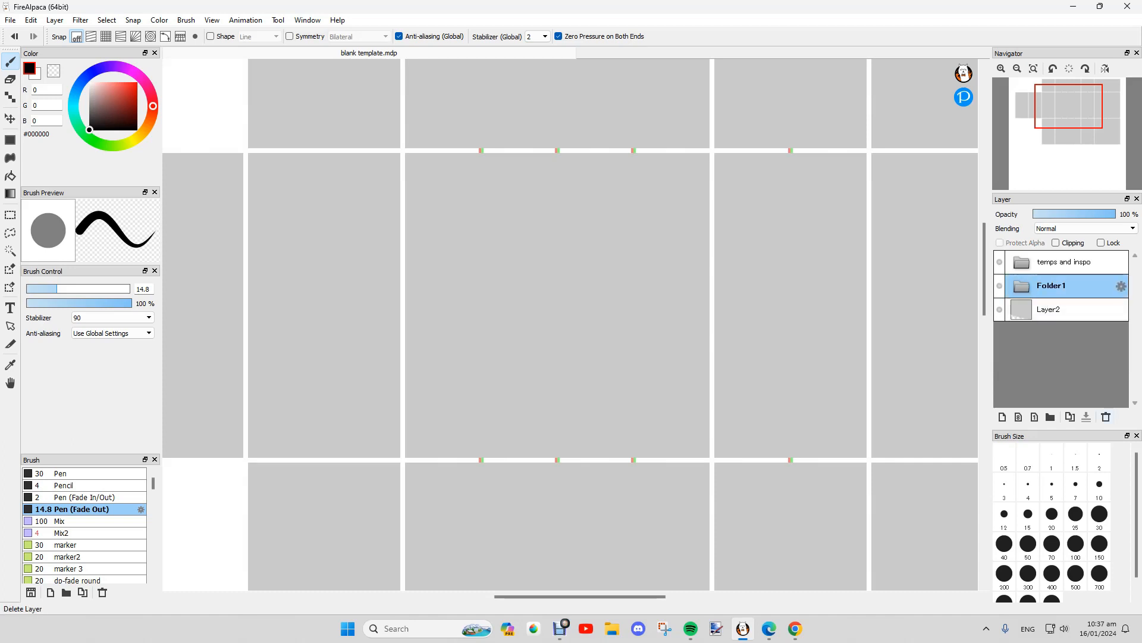
left_click(1106, 417)
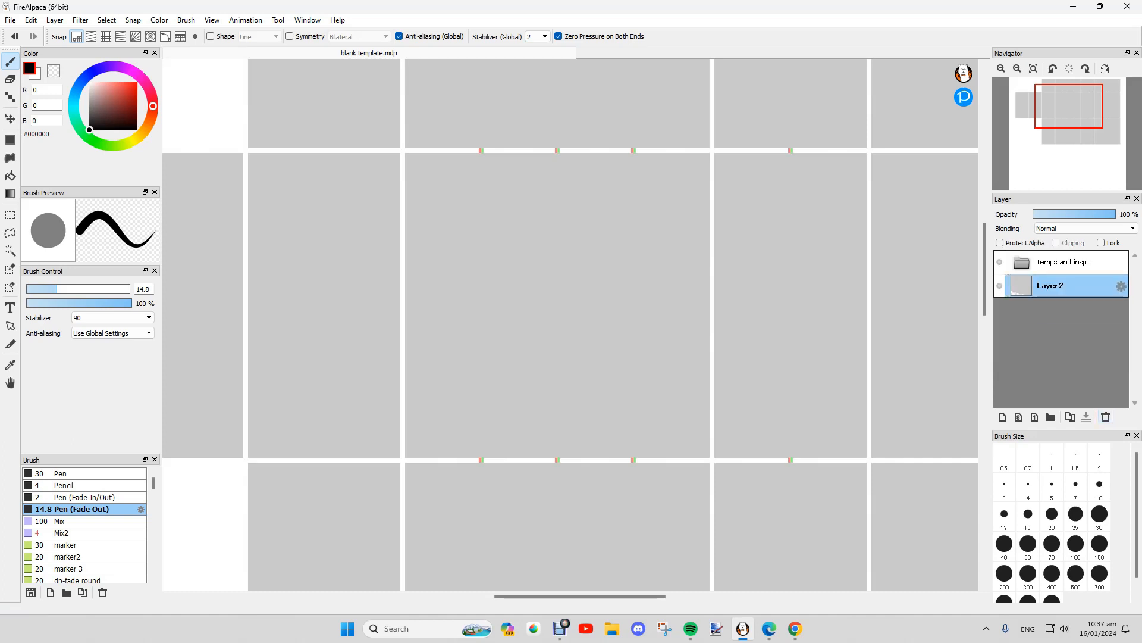
left_click(1002, 417)
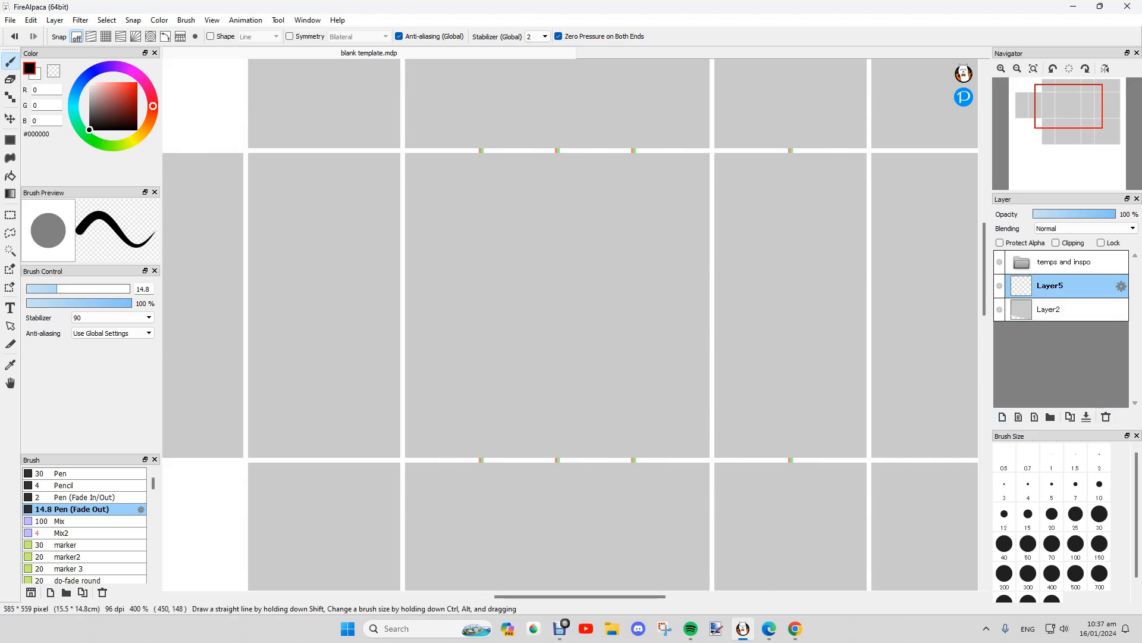
Step: Stamp a size-70 black Pencil dot in the panel and switch the colour to white
left_click(84, 473)
left_click(84, 485)
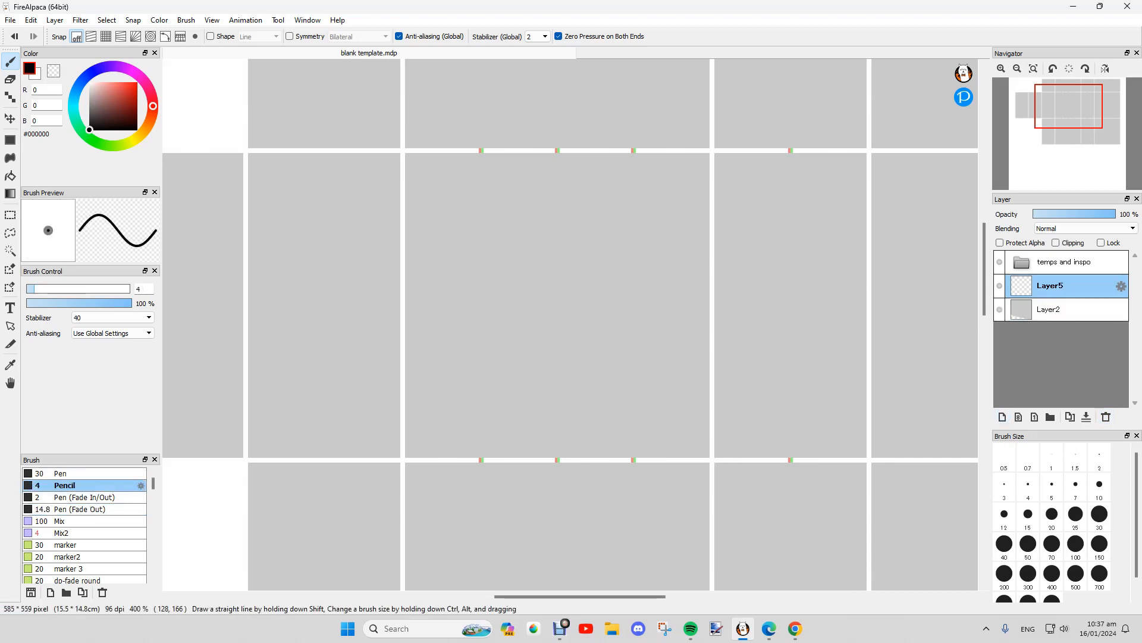
left_click(1052, 544)
left_click(539, 310)
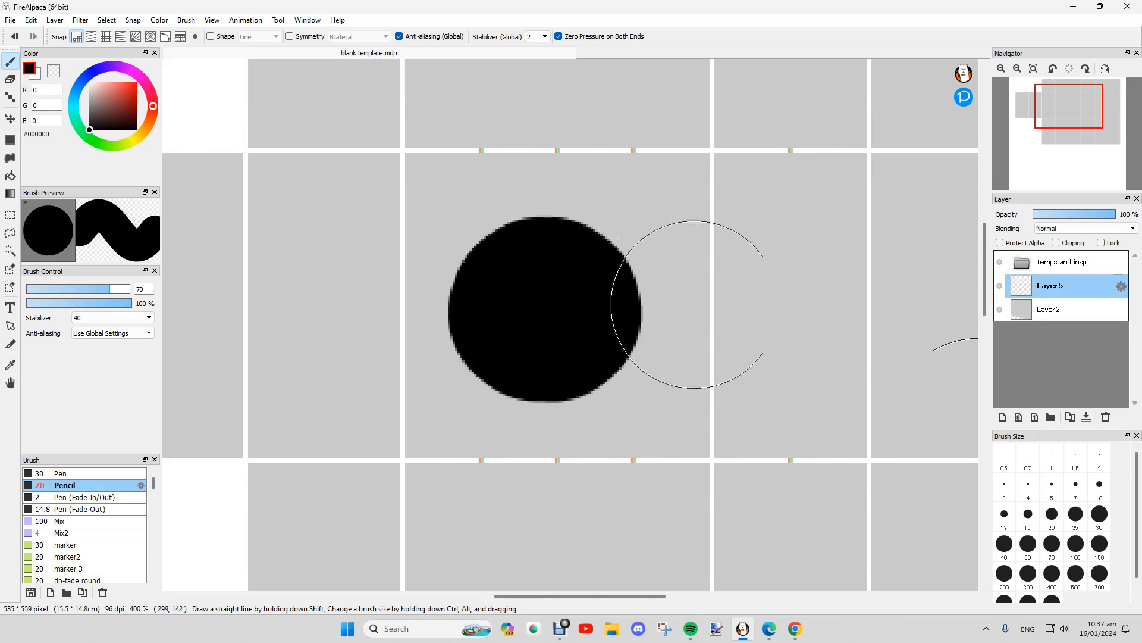
left_click(89, 82)
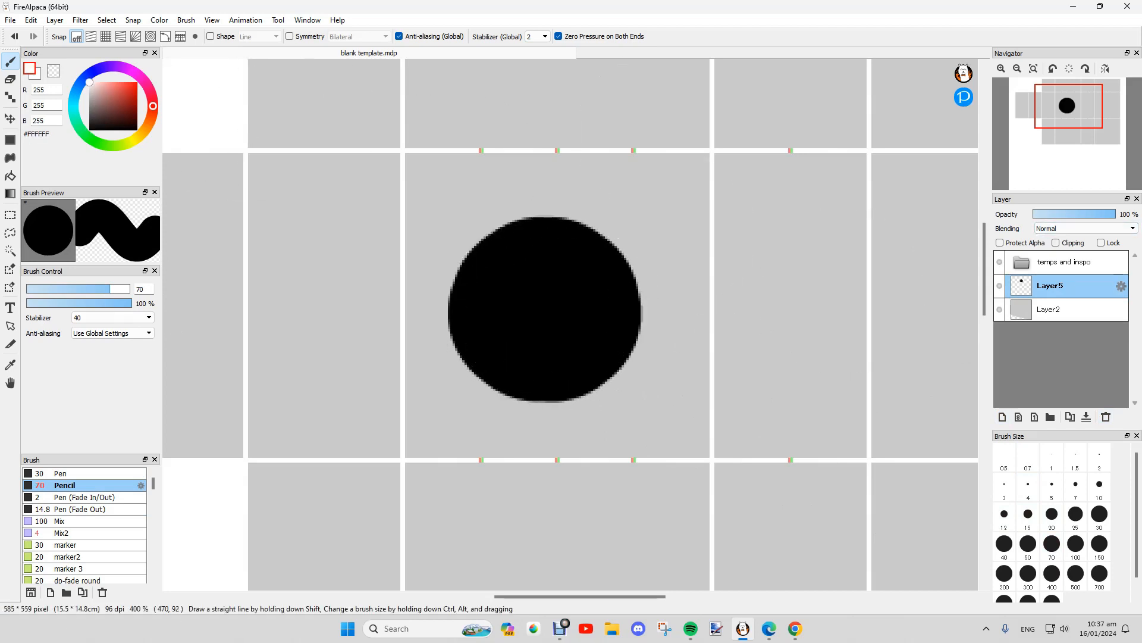
Step: Add a layer clipped to the circle and paint white over its right side
left_click(1002, 417)
left_click(1056, 242)
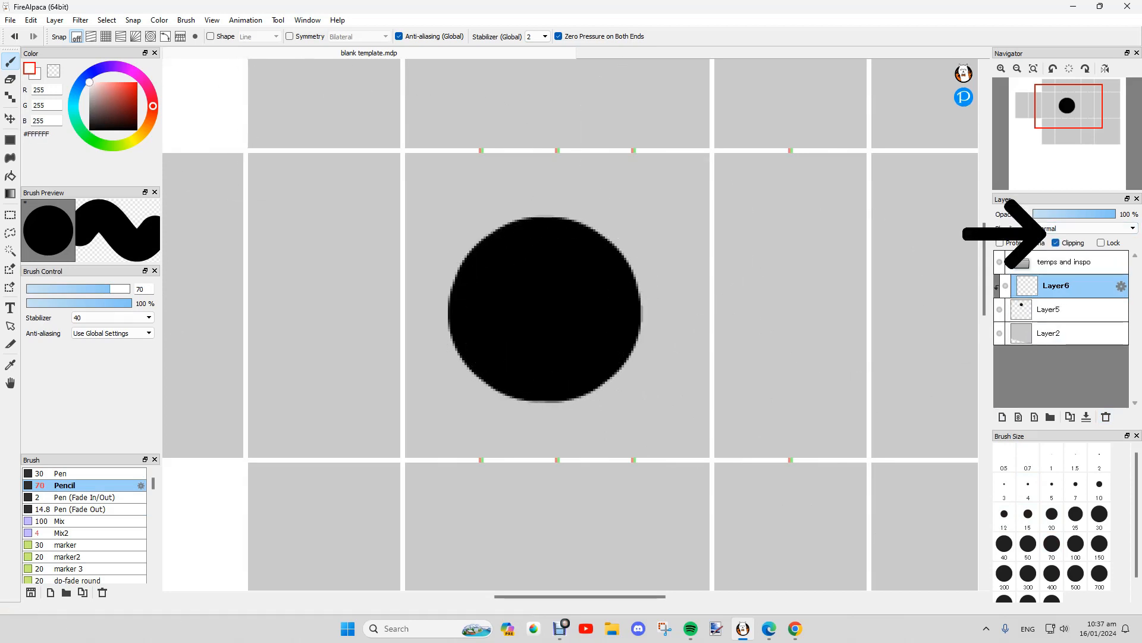
mouse_move(620, 142)
left_mouse_down()
mouse_move(657, 278)
mouse_move(632, 319)
mouse_move(663, 377)
left_mouse_up()
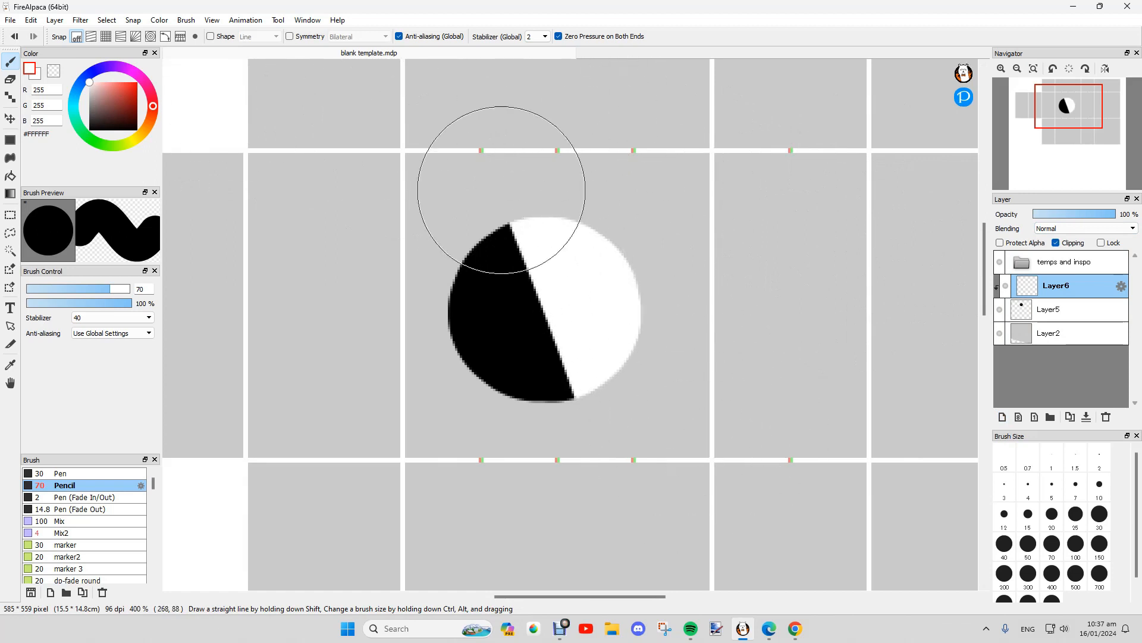
Step: Lower Layer6's opacity and try Multiply, Add and Burn blending before returning to Normal
scroll(515, 188, "down", 2)
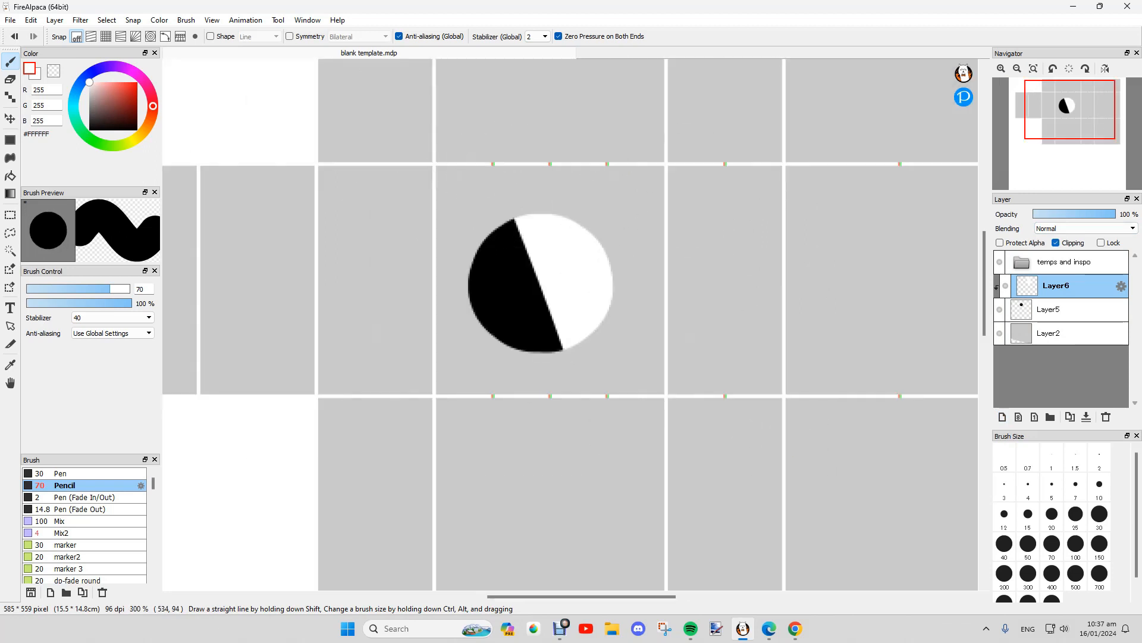
left_click_drag(1110, 214, 1069, 214)
left_click(1086, 228)
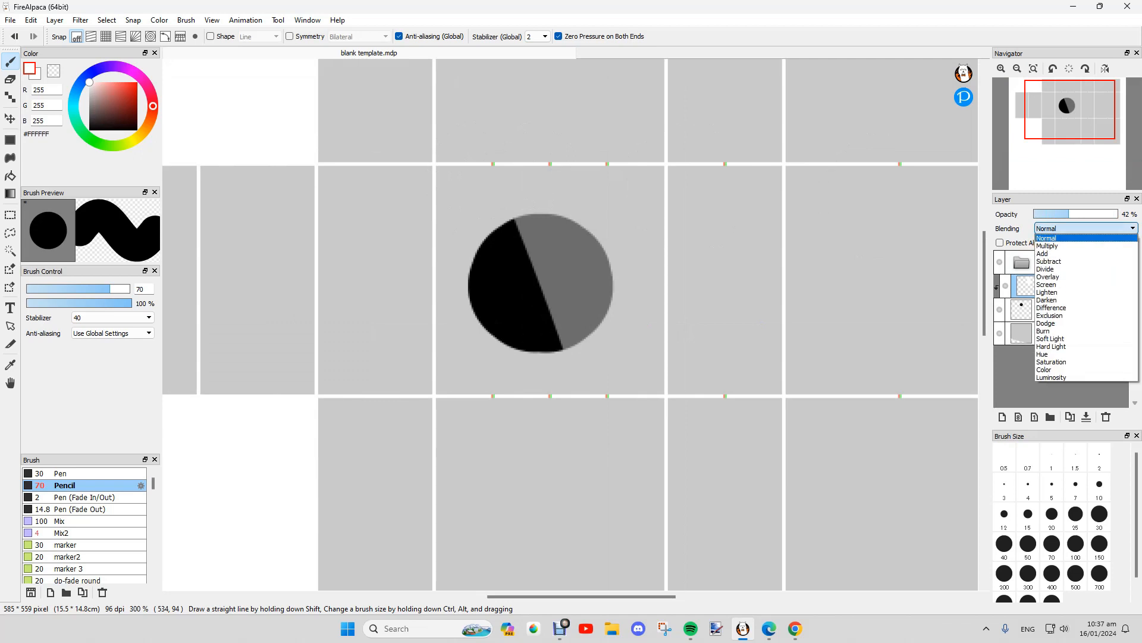
left_click(1066, 253)
left_click(1086, 229)
left_click(1065, 254)
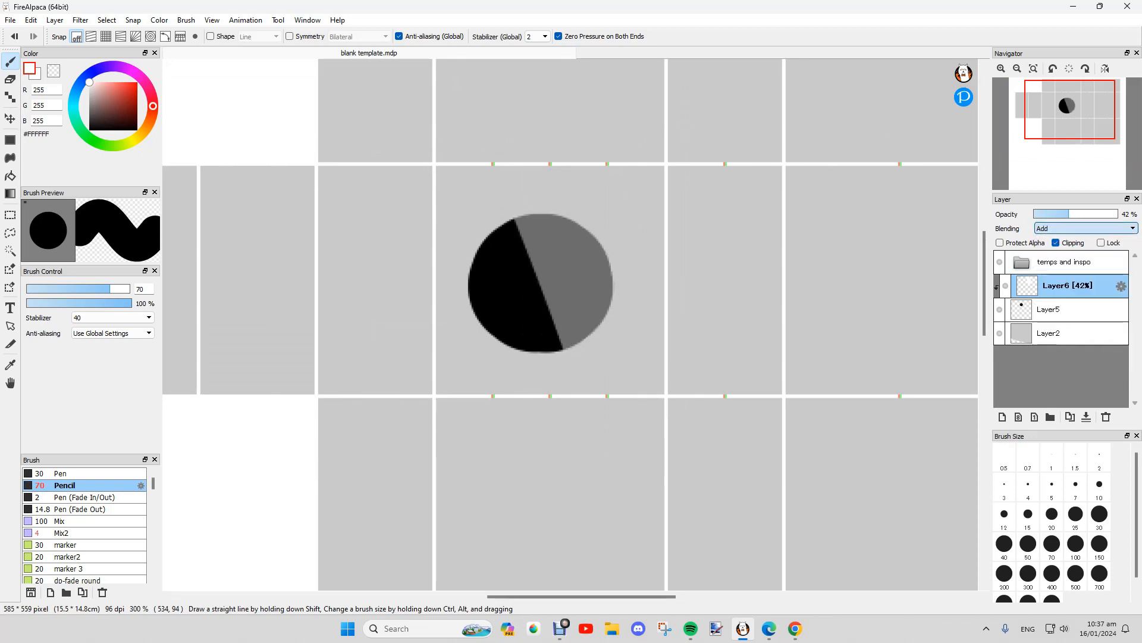
left_click(1086, 228)
left_click(1066, 292)
left_click(1085, 228)
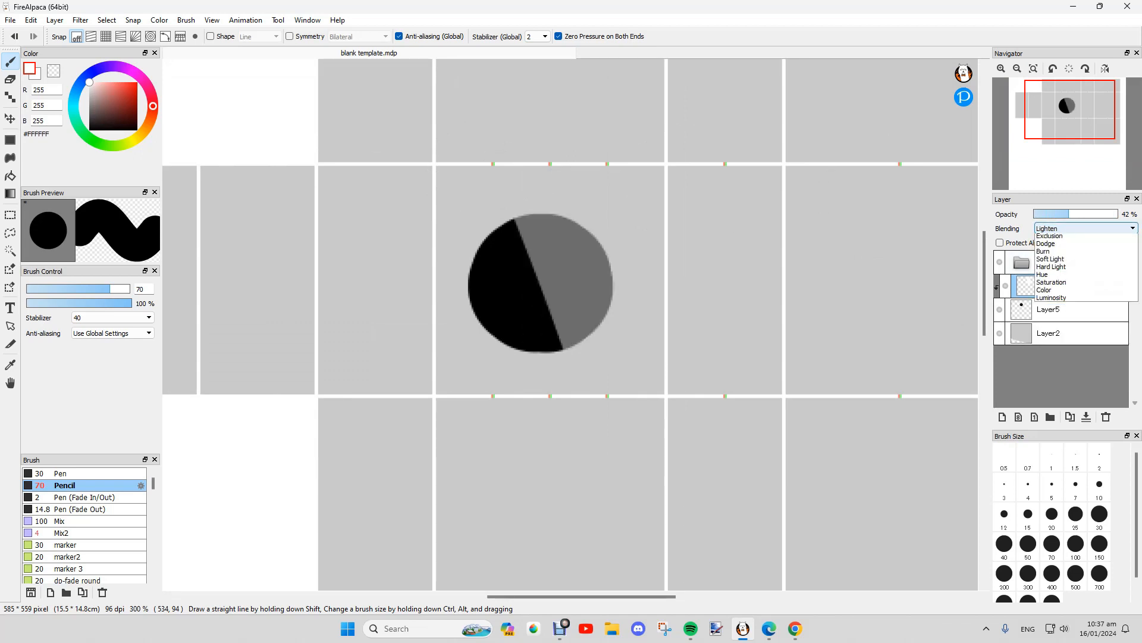
left_click(1065, 331)
left_click(1086, 229)
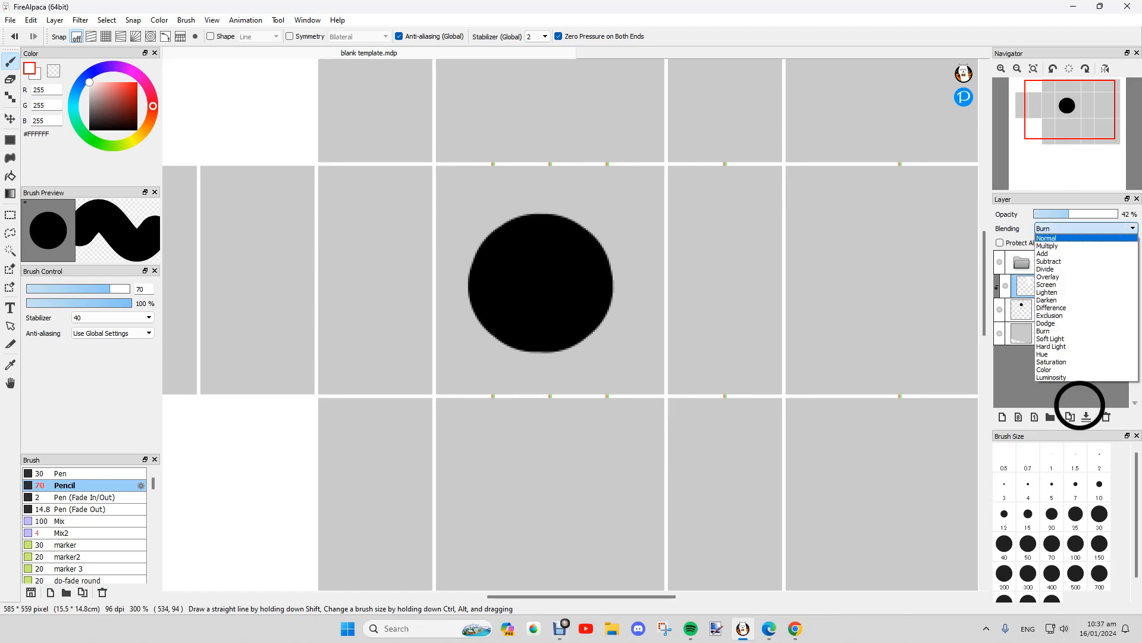
left_click(1065, 237)
Step: Adjust Layer6's opacity, then delete Layer6 and Layer5
left_click(1084, 214)
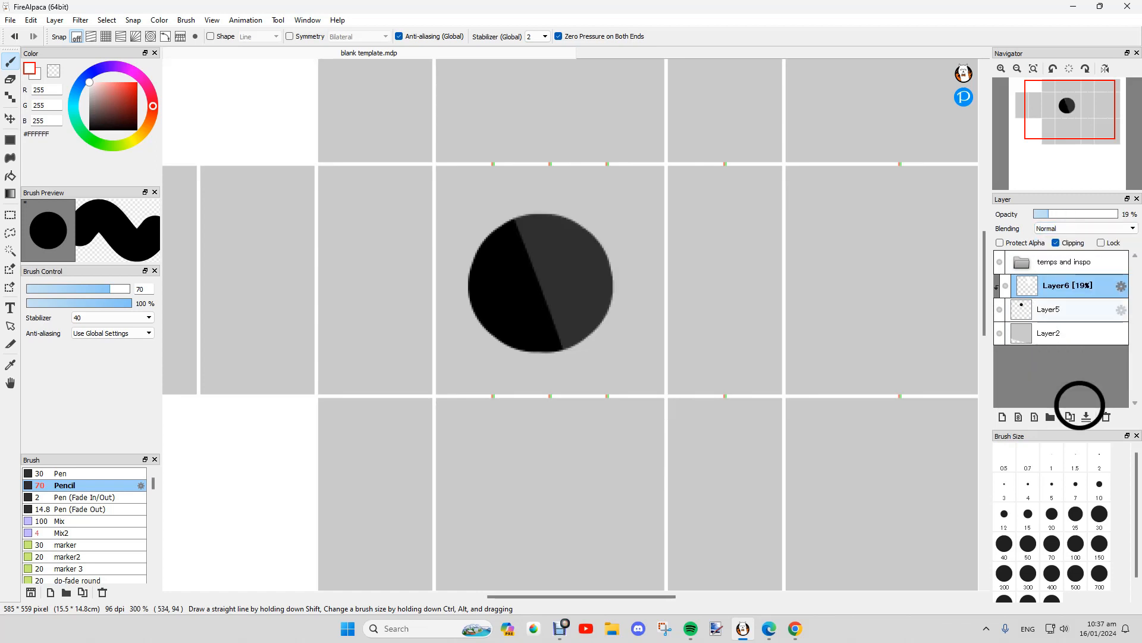
left_click(1107, 416)
left_click(1107, 417)
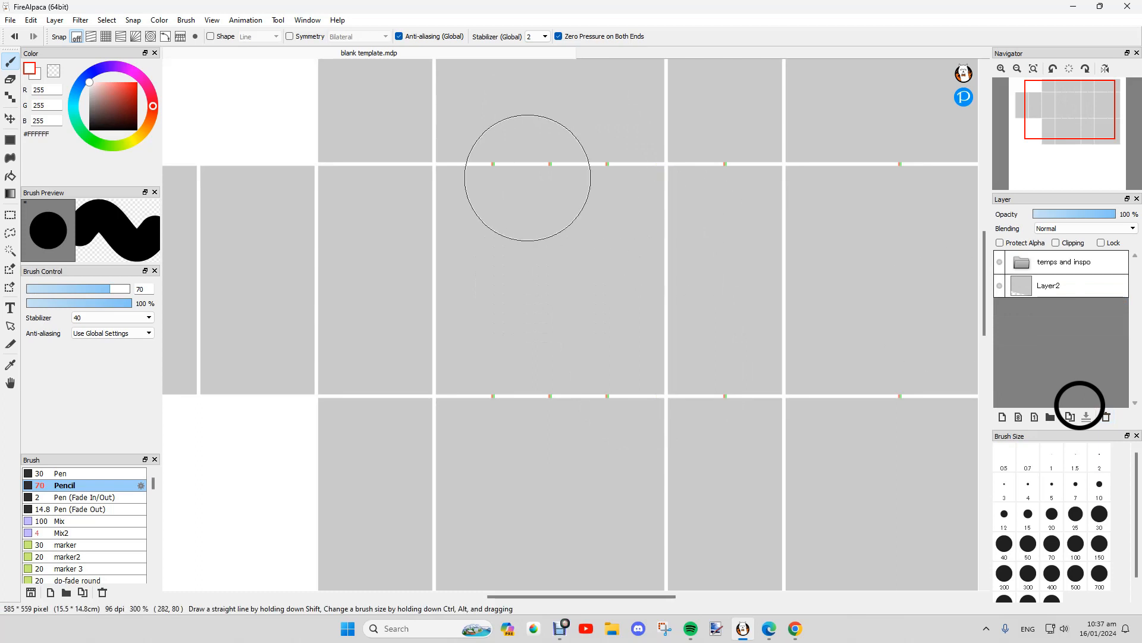
left_click(81, 21)
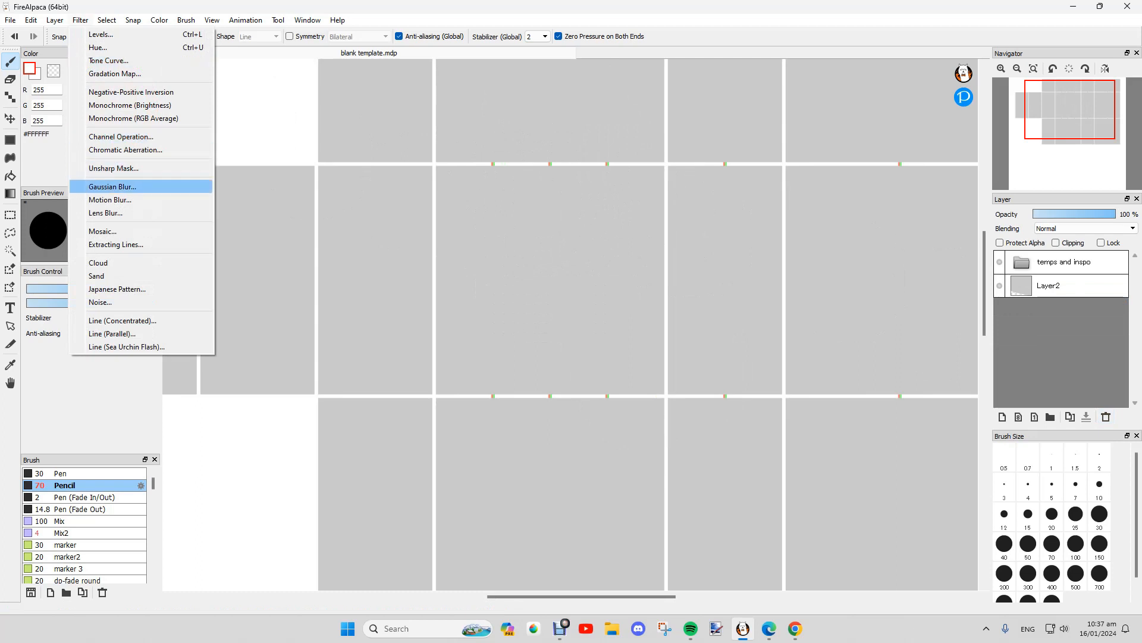
left_click(112, 186)
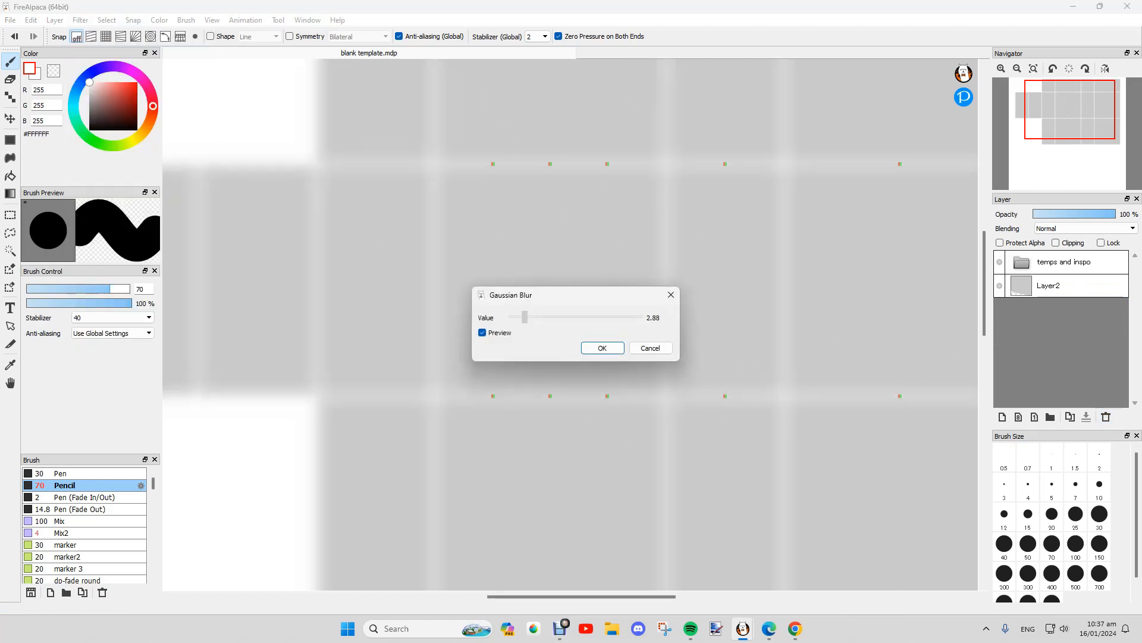
left_click(650, 348)
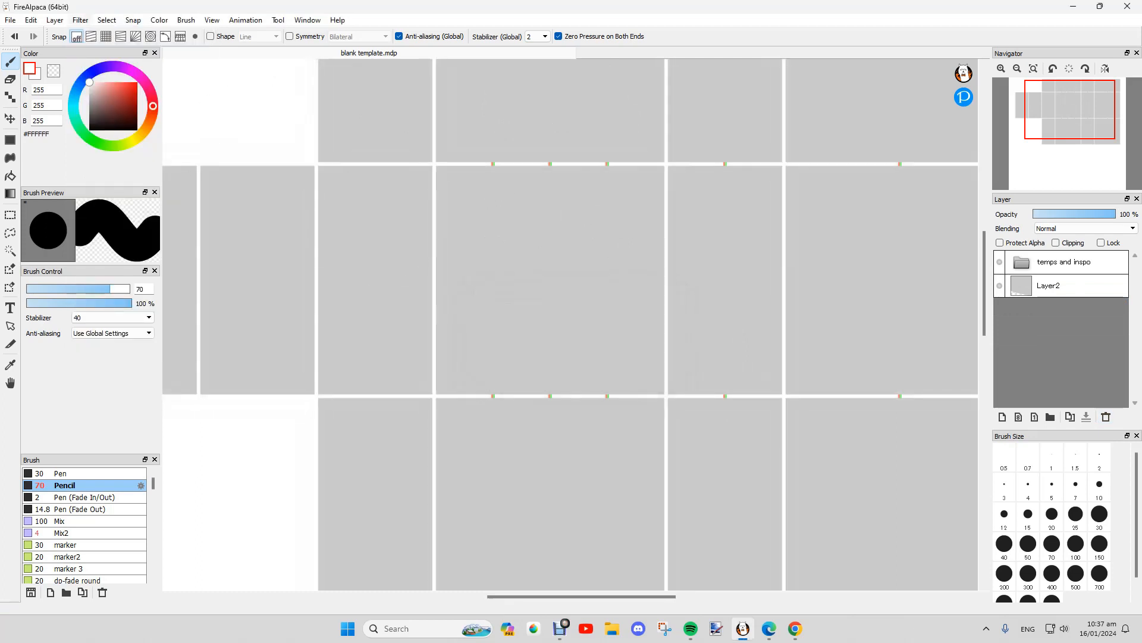
left_click(80, 19)
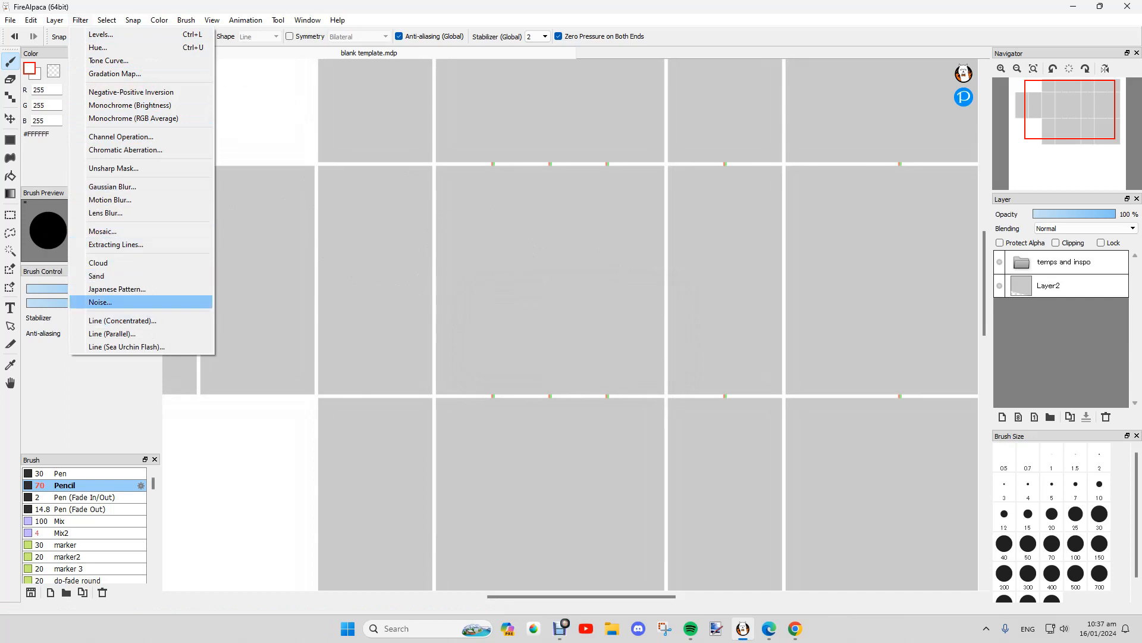
left_click(99, 302)
left_click(566, 342)
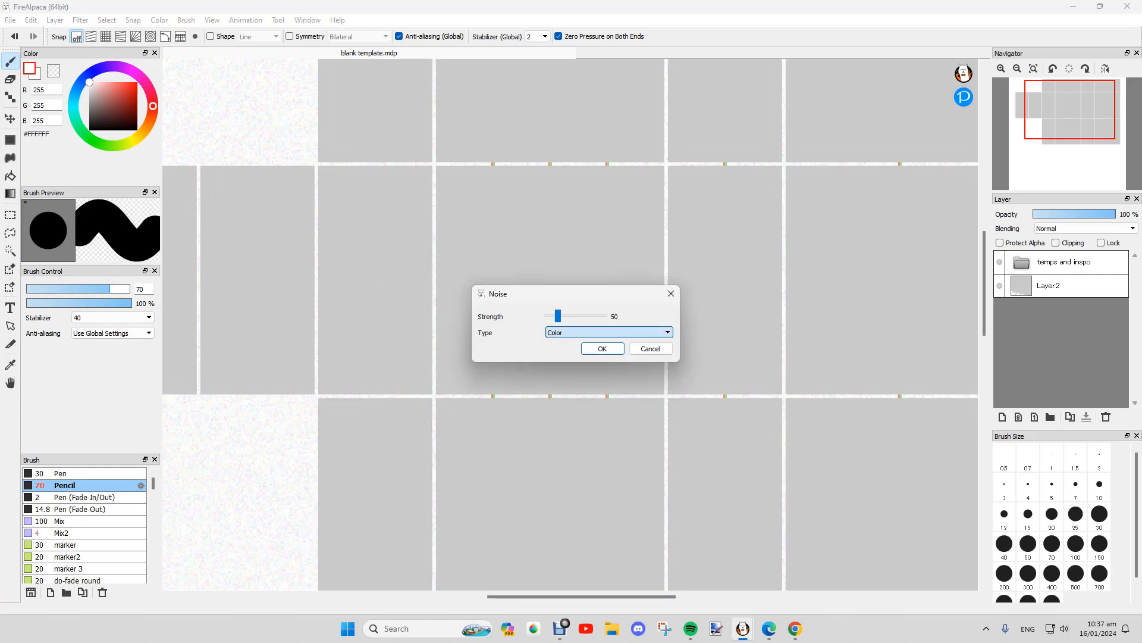
left_click_drag(557, 316, 547, 316)
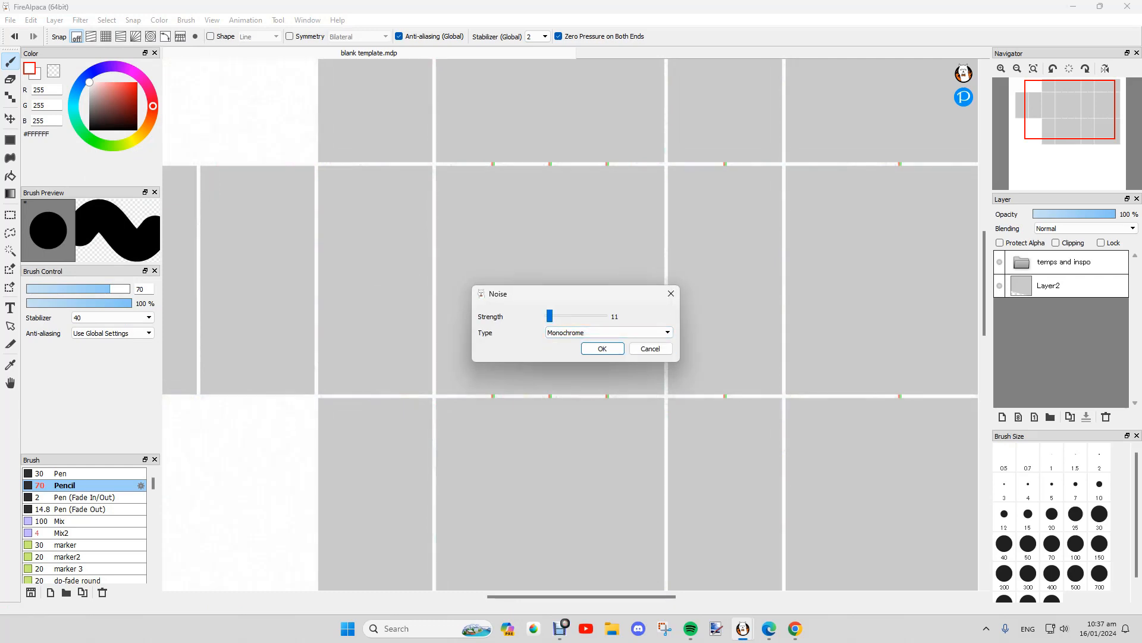
left_click(650, 349)
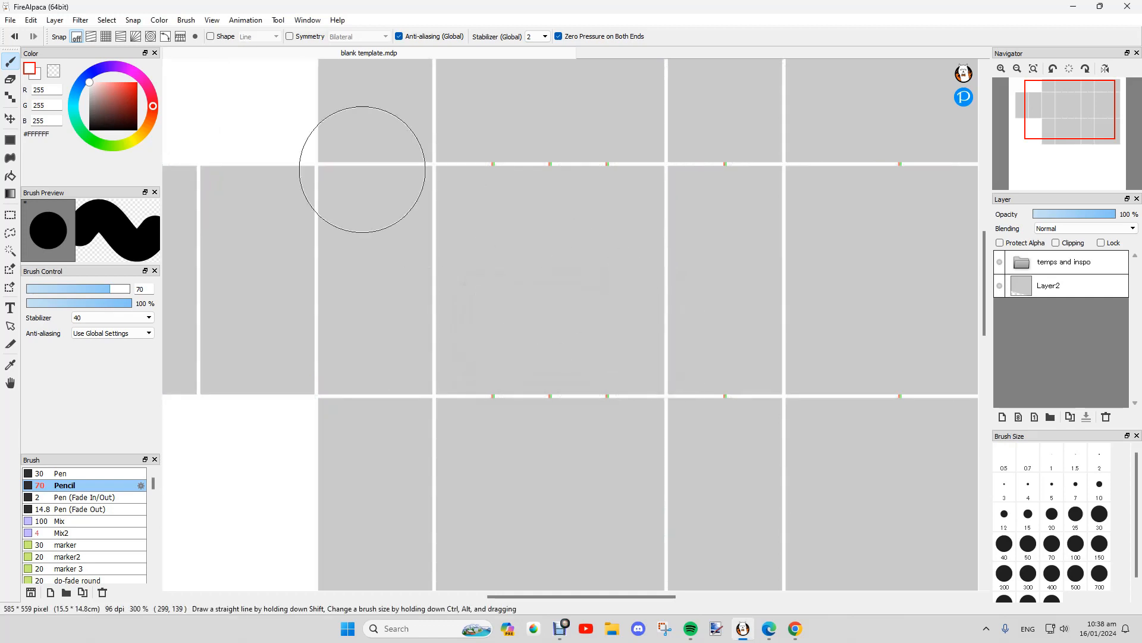
Step: Add a new layer above Layer2 and draw a size-25 black stroke in the centre panel
left_click(106, 20)
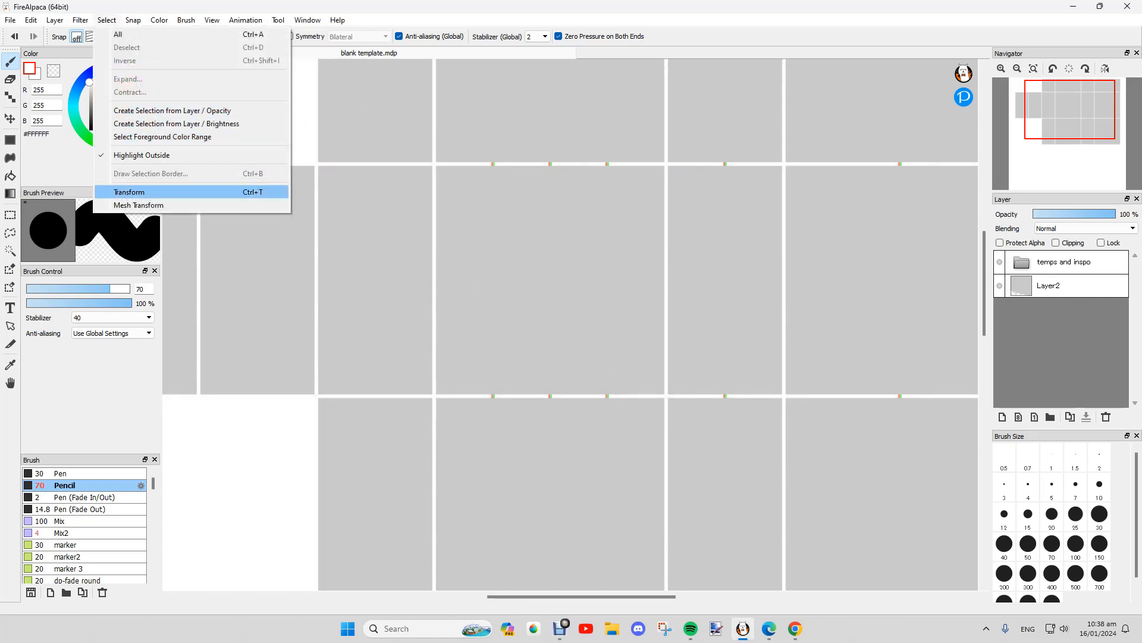
left_click(1071, 286)
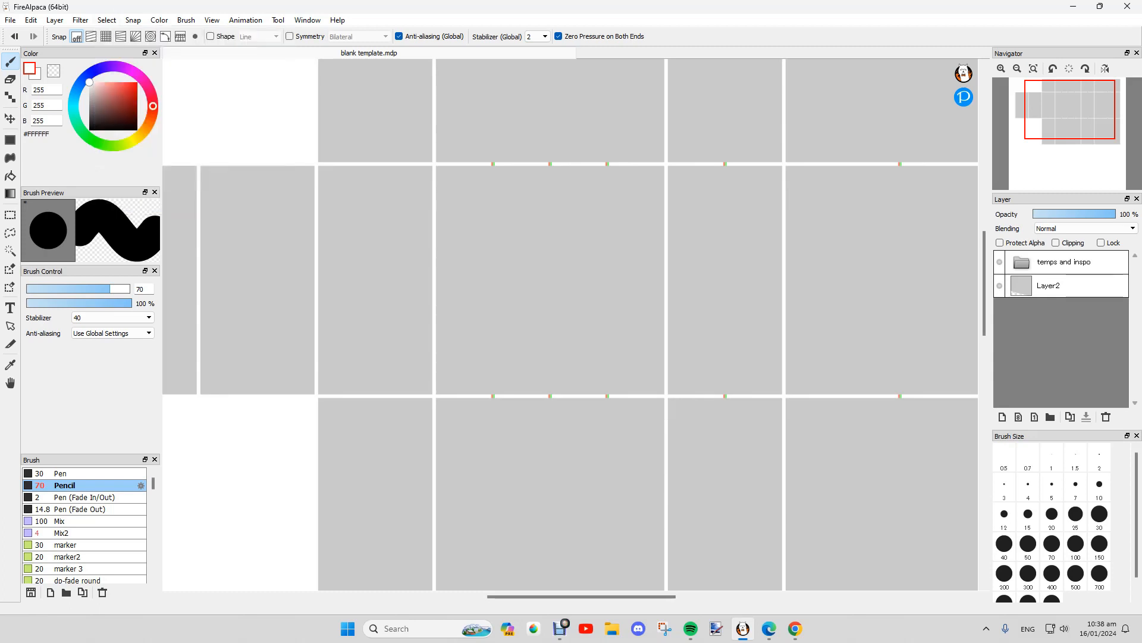
left_click(1071, 287)
left_click(1002, 417)
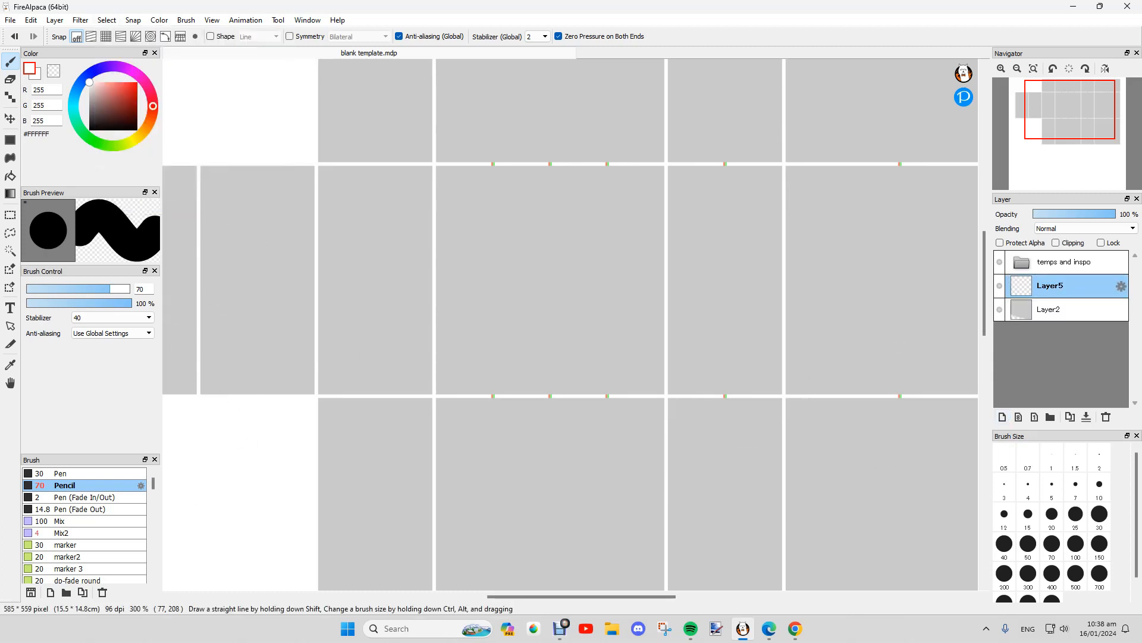
left_click(1076, 513)
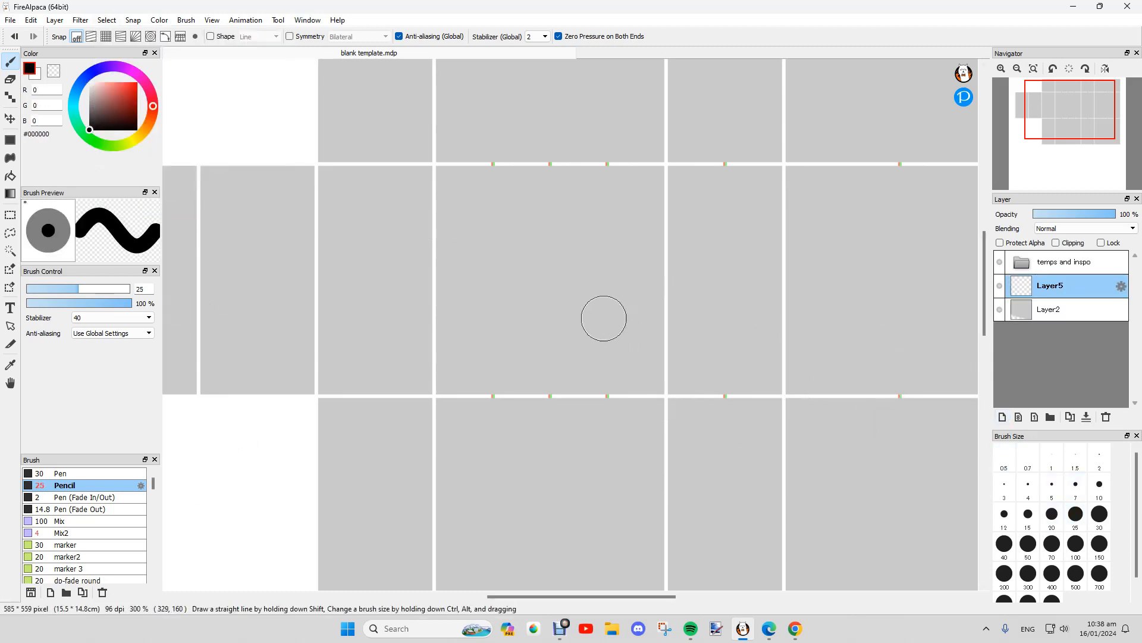
left_click_drag(502, 293, 600, 294)
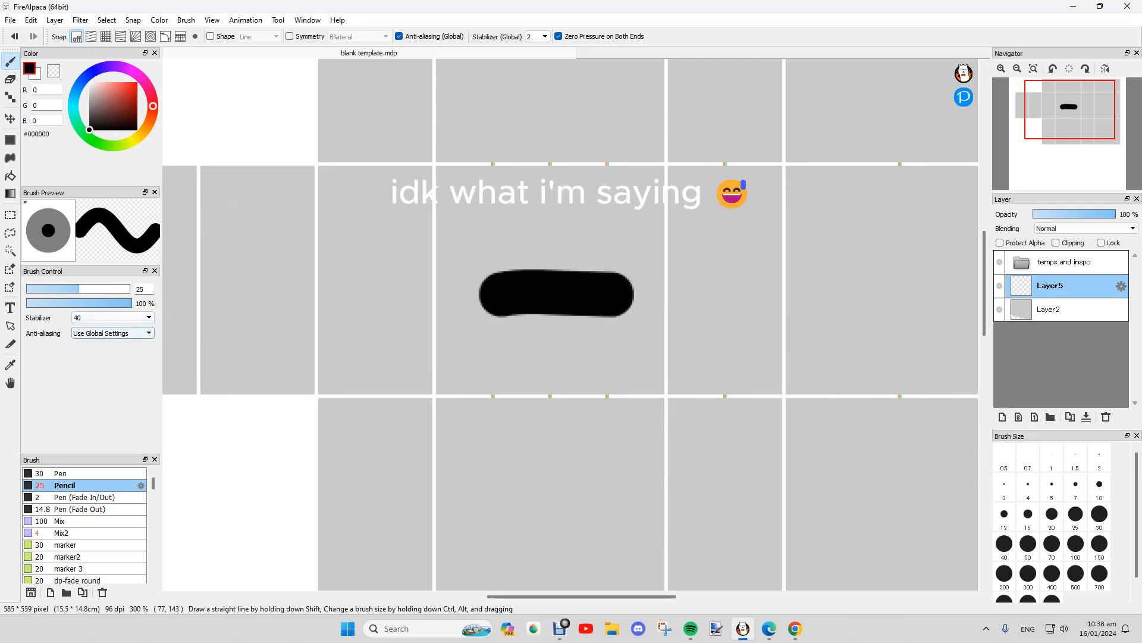
Step: Set the stabilizer to 50 and transform the stroke into a squarish blob with Bilinear (Smooth) resampling
left_click(113, 317)
left_click(107, 597)
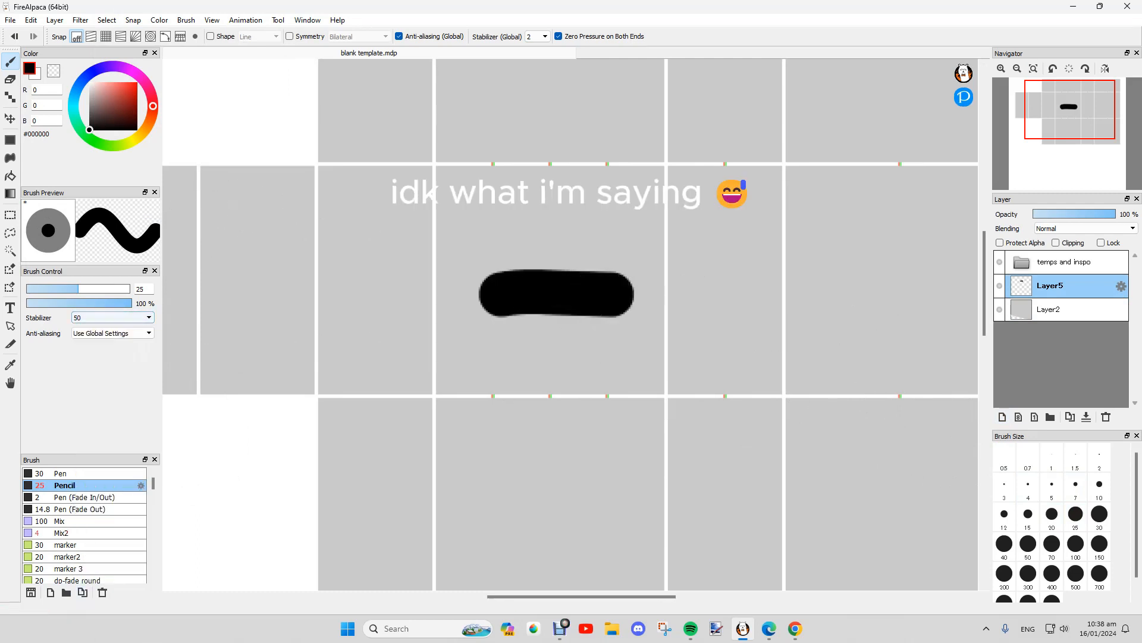
left_click(106, 20)
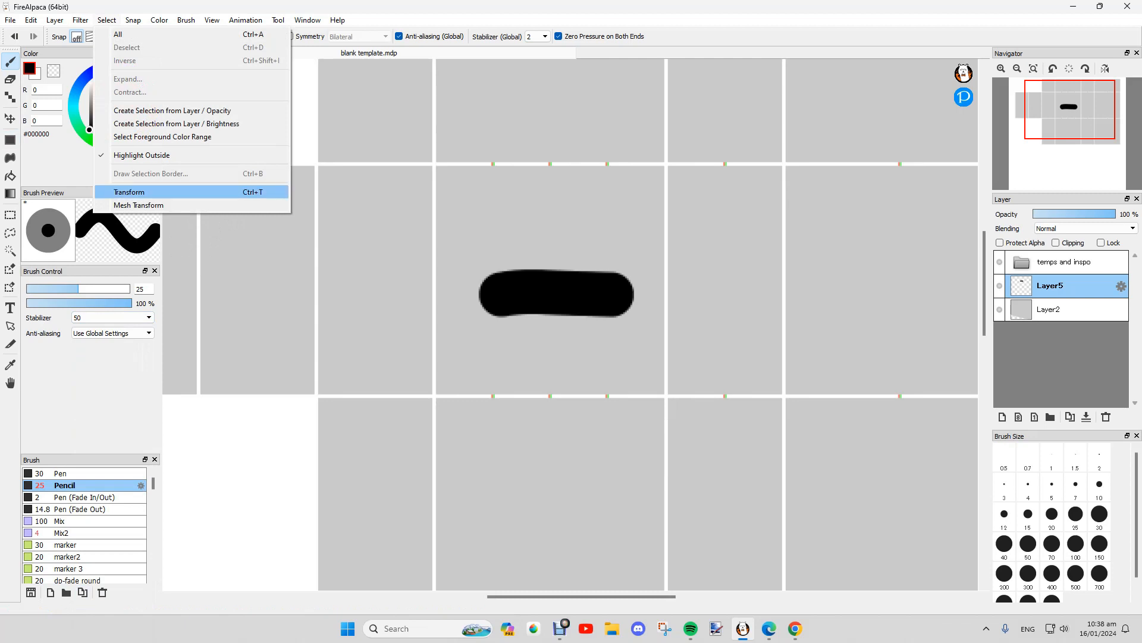
left_click(137, 188)
mouse_move(636, 295)
left_mouse_down()
mouse_move(586, 279)
mouse_move(818, 355)
mouse_move(670, 327)
mouse_move(581, 277)
mouse_move(689, 312)
mouse_move(603, 312)
left_mouse_up()
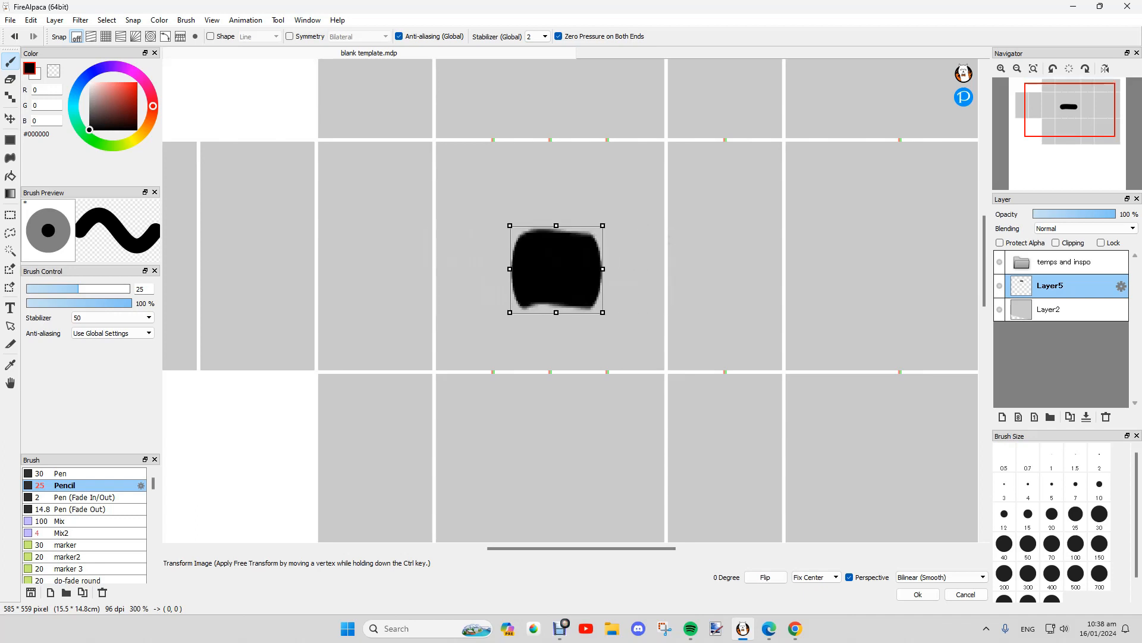
left_click(940, 576)
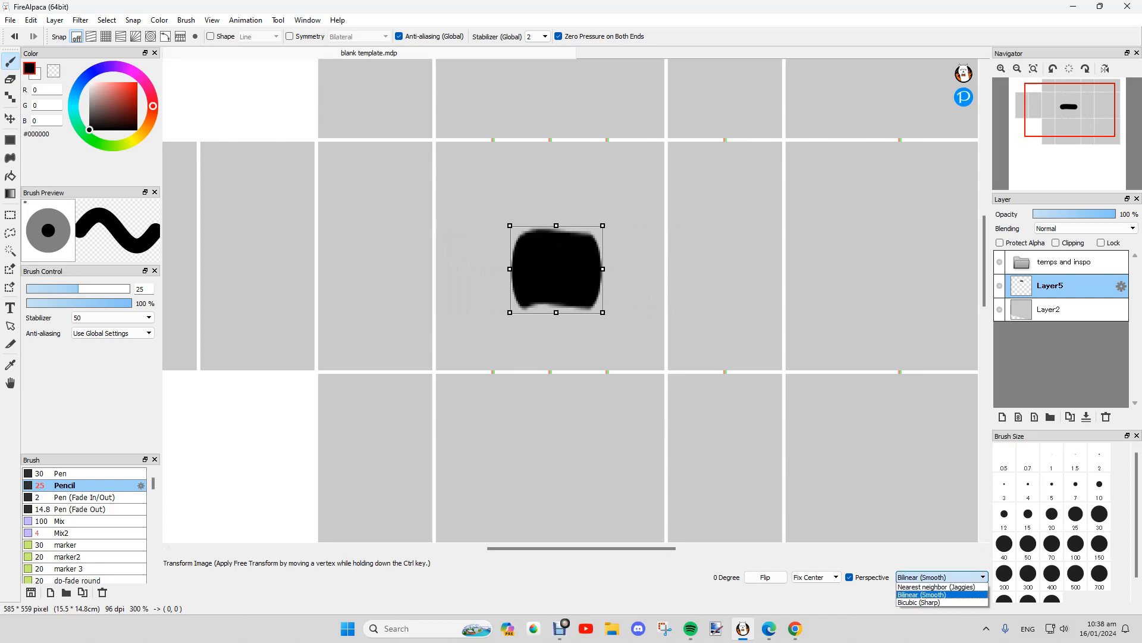
left_click(956, 594)
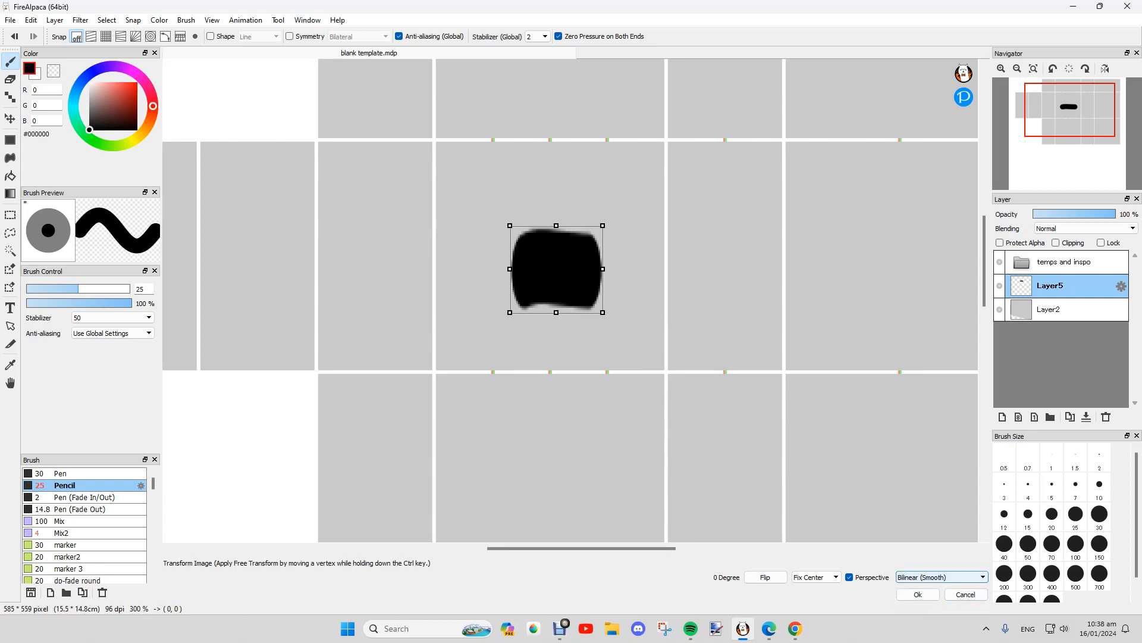
left_click(918, 594)
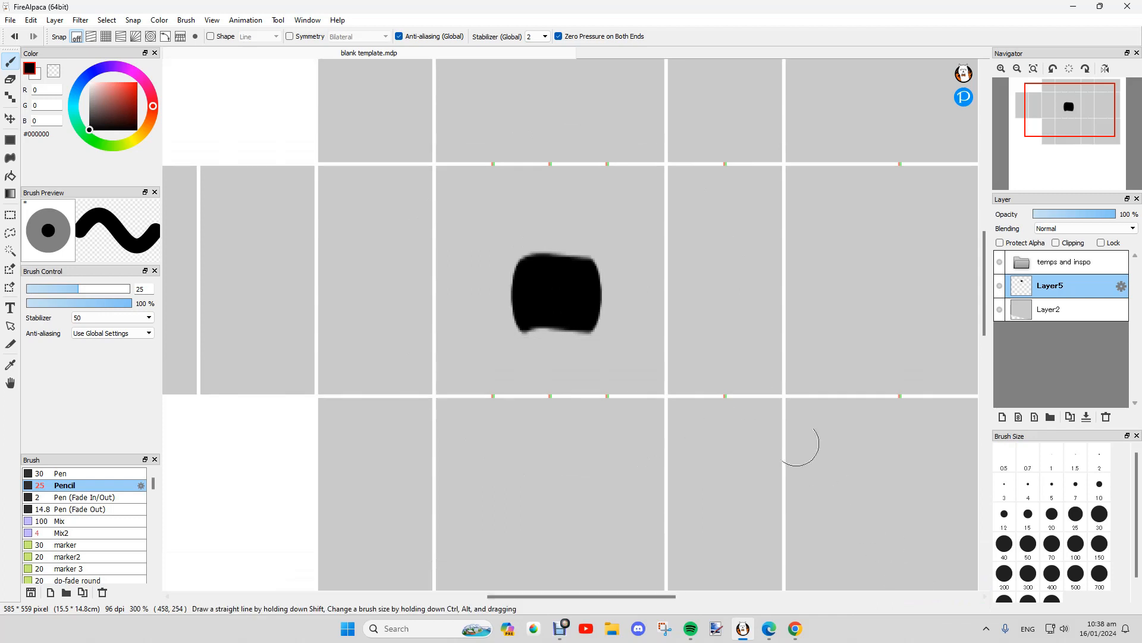
Step: Undo and redo the transform, then erase the blob with a size-70 eraser
key("ctrl+z")
key("ctrl+y")
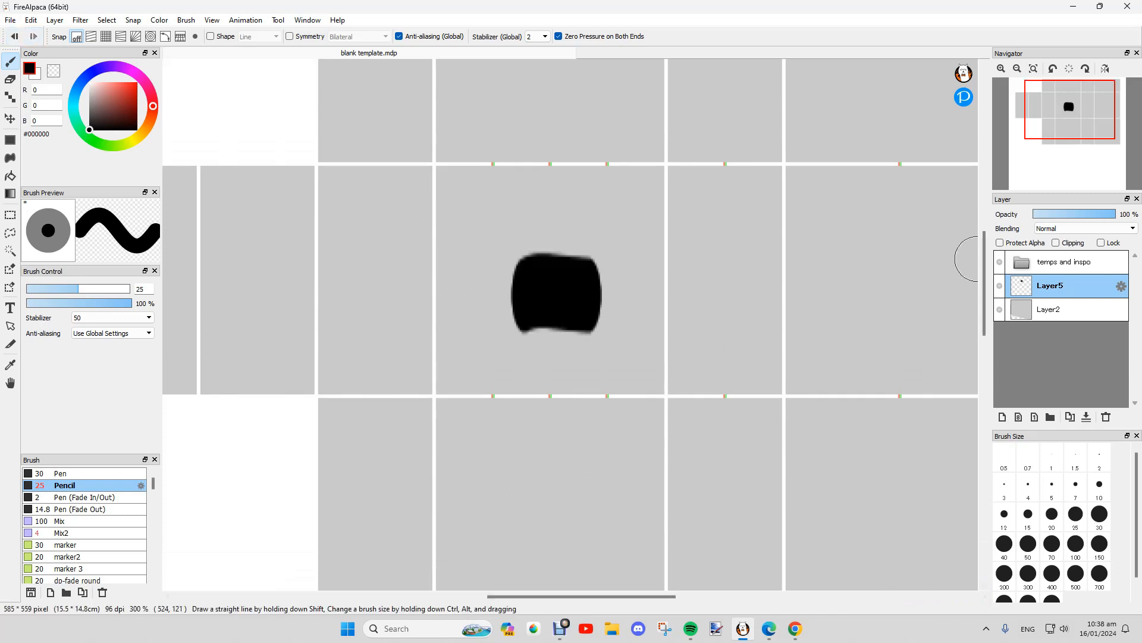
key("e")
left_click(1052, 545)
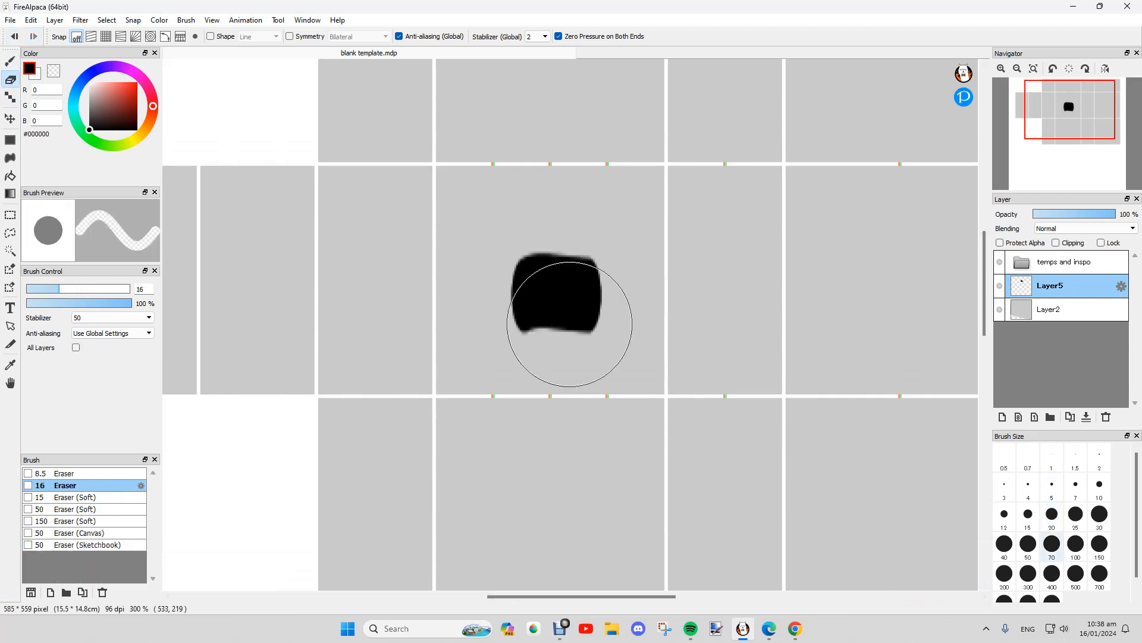
mouse_move(586, 262)
left_mouse_down()
mouse_move(414, 336)
mouse_move(320, 342)
left_mouse_up()
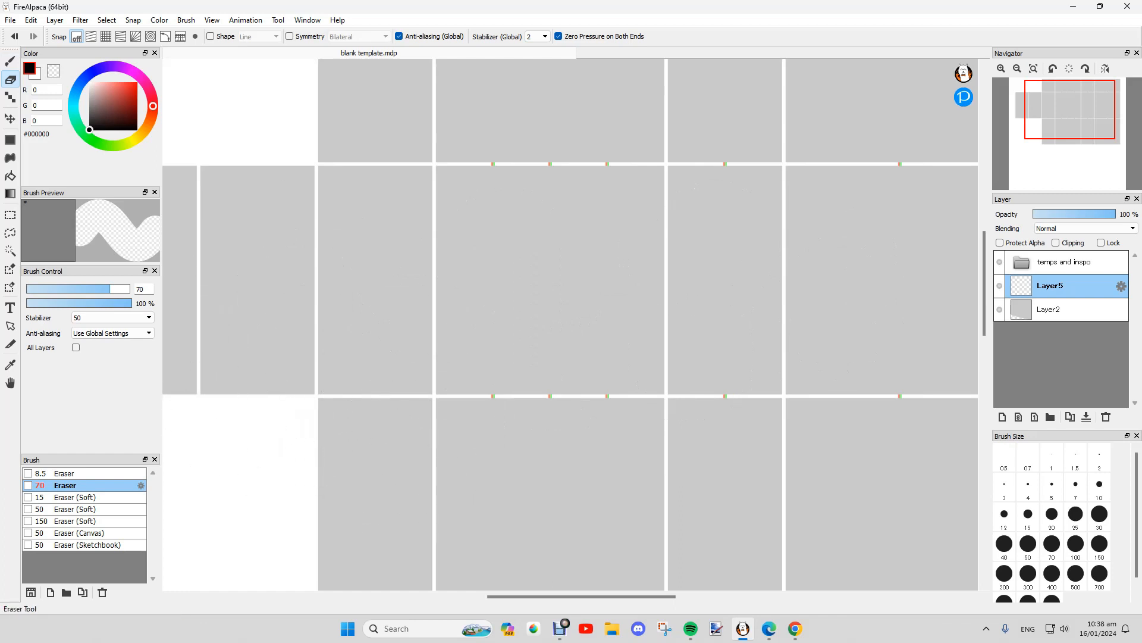
Step: Compare eraser presets, settle on the soft size-15 eraser, then choose the Pencil brush
left_click(89, 497)
left_click(89, 486)
left_click(90, 497)
left_click(89, 485)
left_click(90, 497)
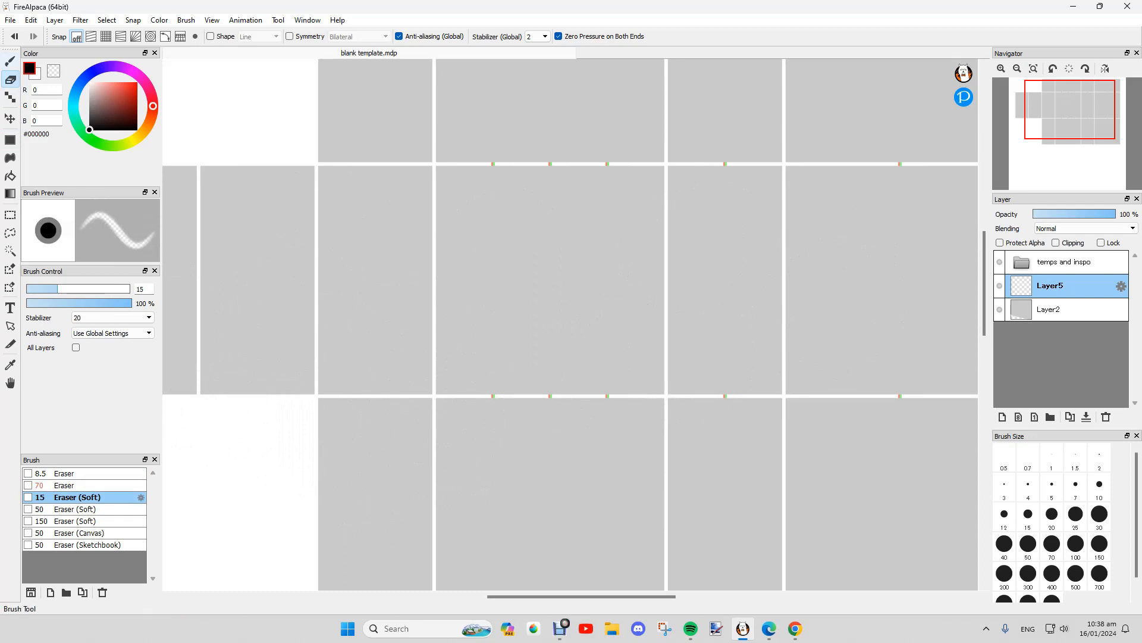
left_click(10, 60)
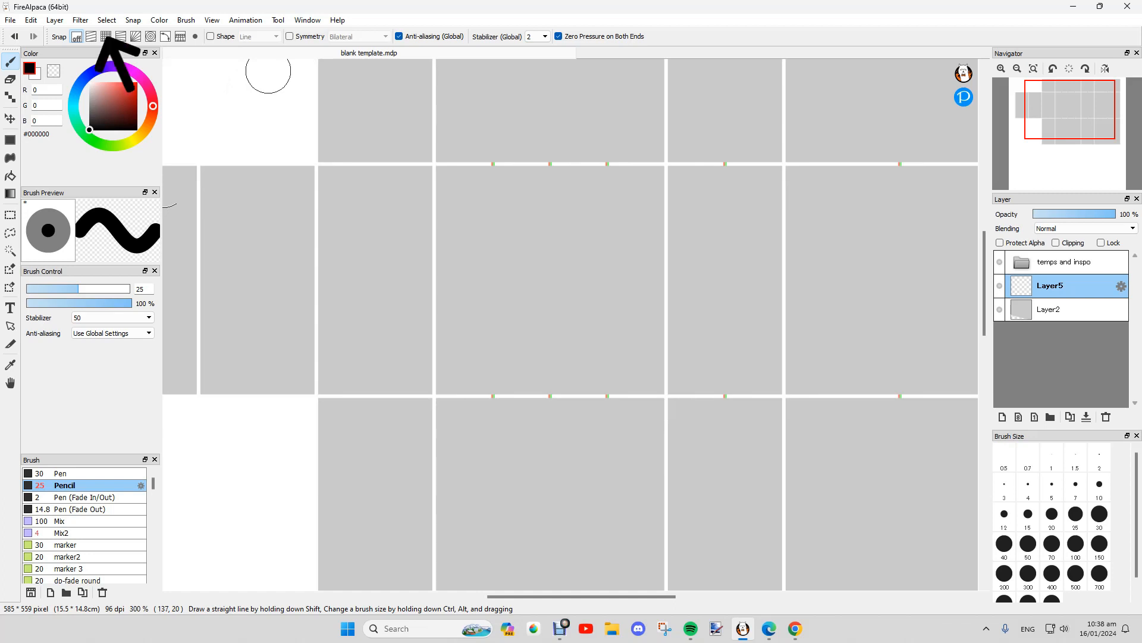
left_click(106, 36)
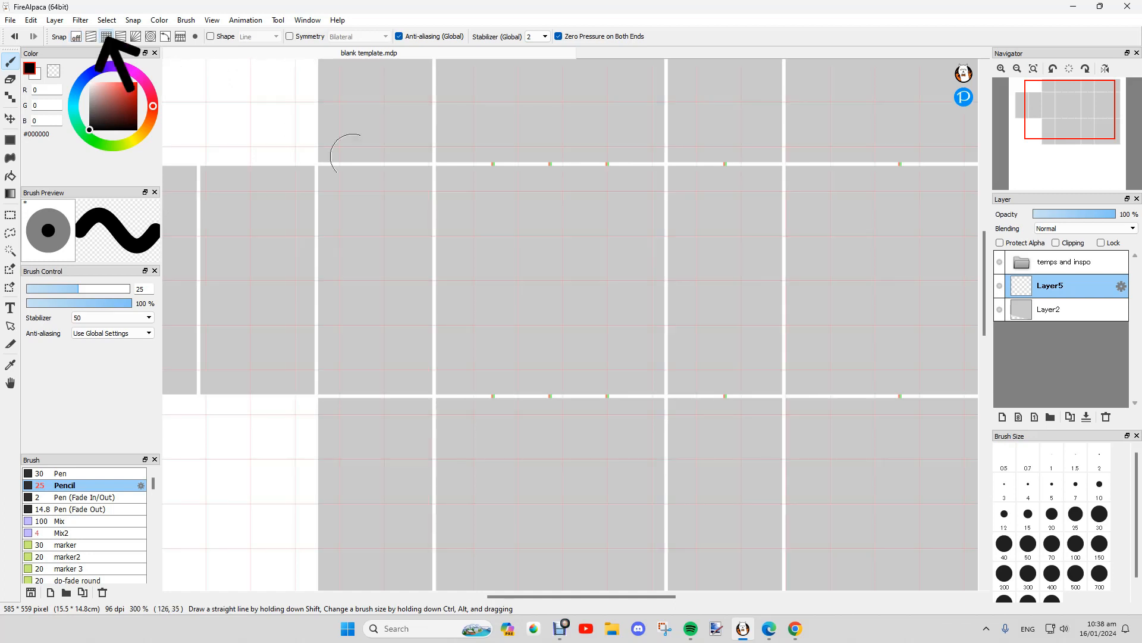
left_click_drag(537, 150, 536, 422)
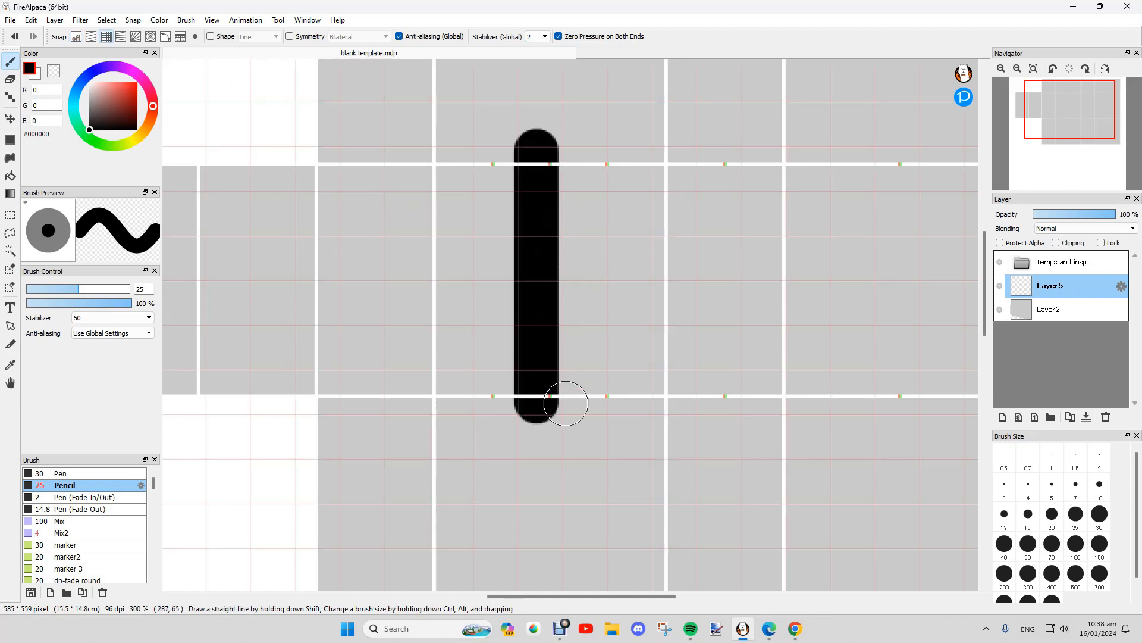
left_click_drag(607, 189, 608, 425)
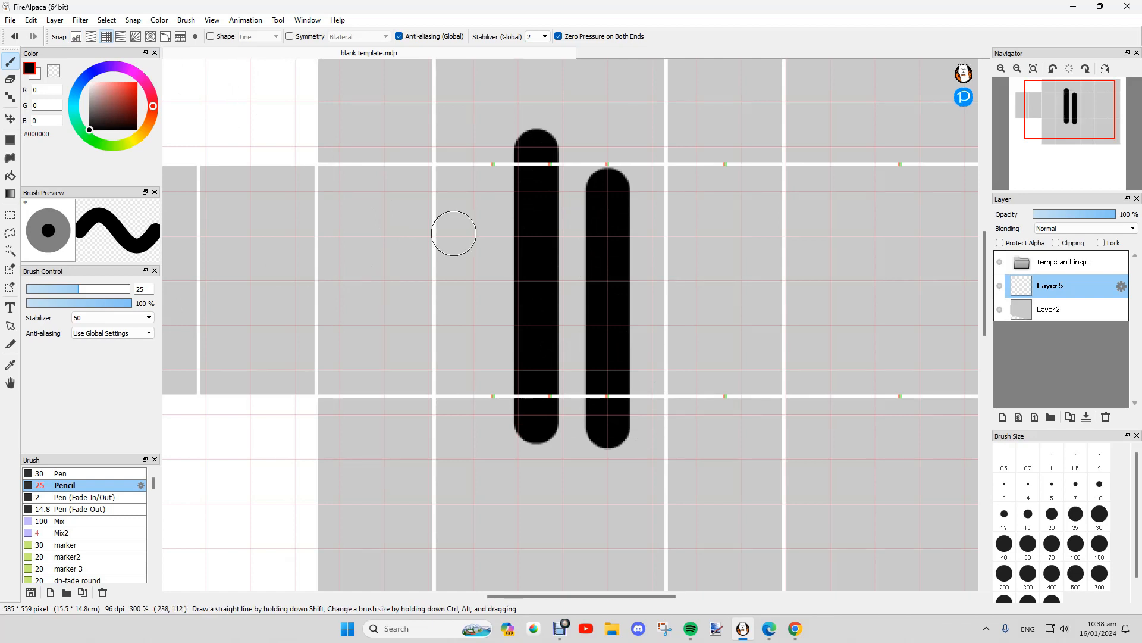
left_click_drag(455, 143, 455, 351)
left_click_drag(707, 141, 707, 306)
mouse_move(476, 267)
left_mouse_down()
mouse_move(916, 267)
mouse_move(324, 278)
left_mouse_up()
left_click_drag(375, 399, 836, 400)
key("ctrl+z")
key("ctrl+z")
key("ctrl+z")
key("ctrl+z")
key("ctrl+z")
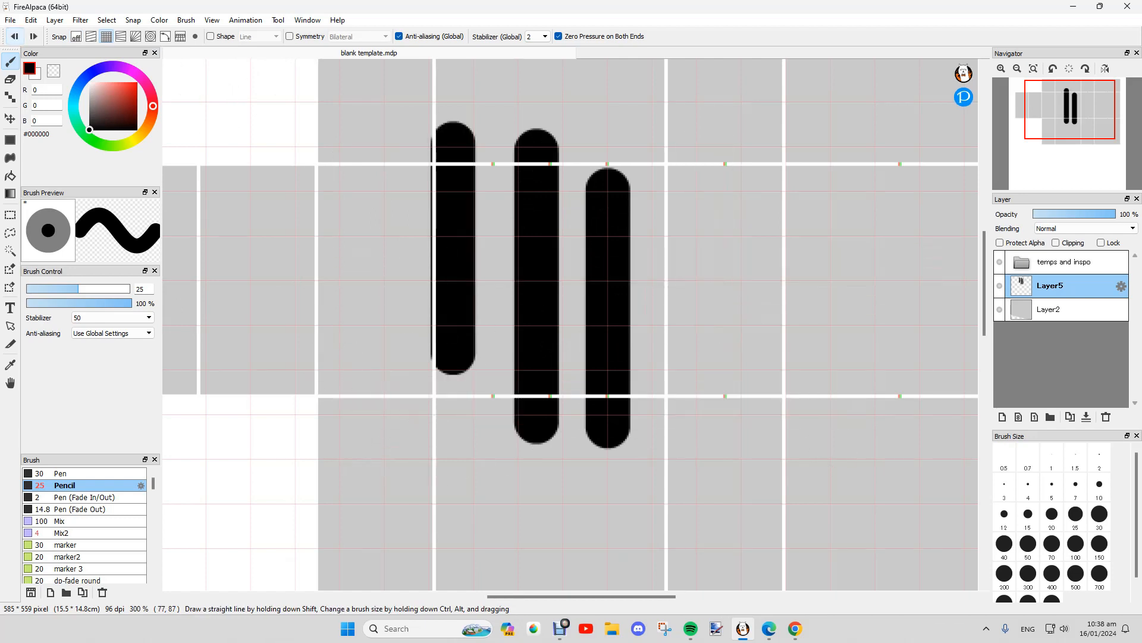
key("ctrl+y")
key("ctrl+y")
key("ctrl+z")
key("ctrl+z")
key("ctrl+z")
key("ctrl+z")
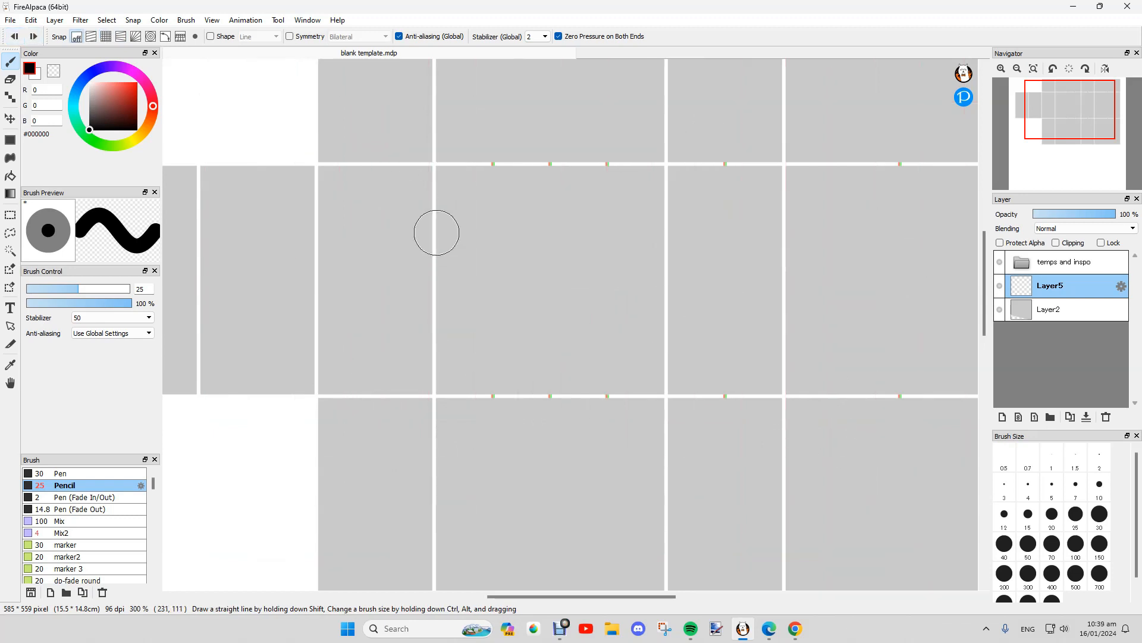
scroll(434, 232, "down", 1)
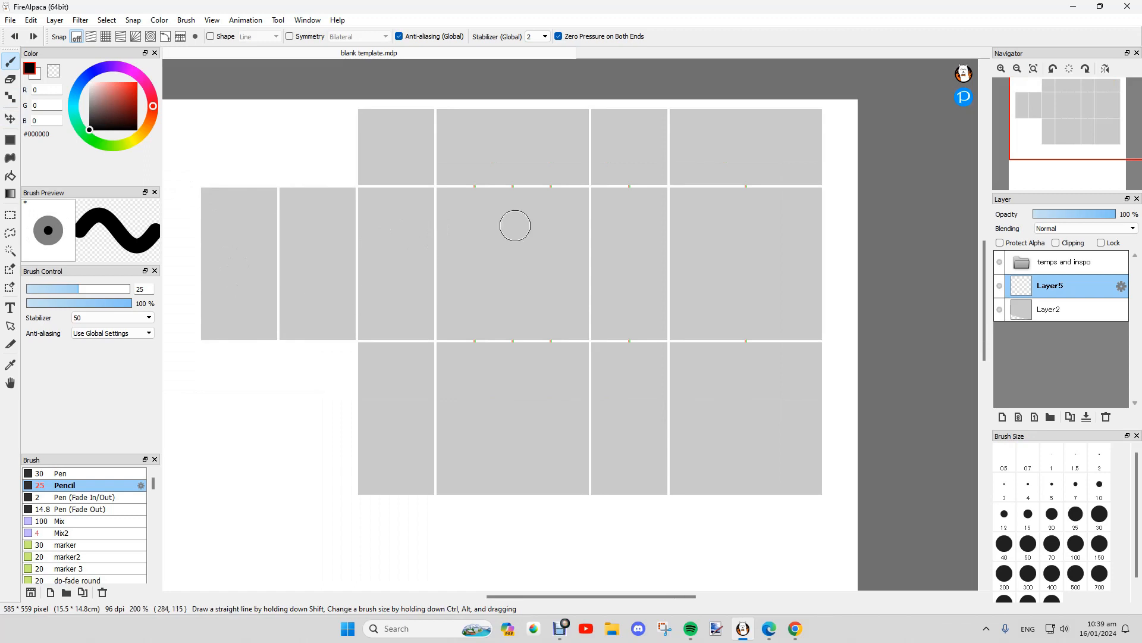
scroll(512, 224, "up", 1)
mouse_move(497, 268)
left_mouse_down()
mouse_move(510, 294)
mouse_move(477, 244)
mouse_move(486, 289)
mouse_move(461, 290)
mouse_move(496, 300)
mouse_move(496, 334)
mouse_move(522, 264)
left_mouse_up()
Step: Box-select the black blob with Rectangle select and move it slightly up and left
left_click(10, 119)
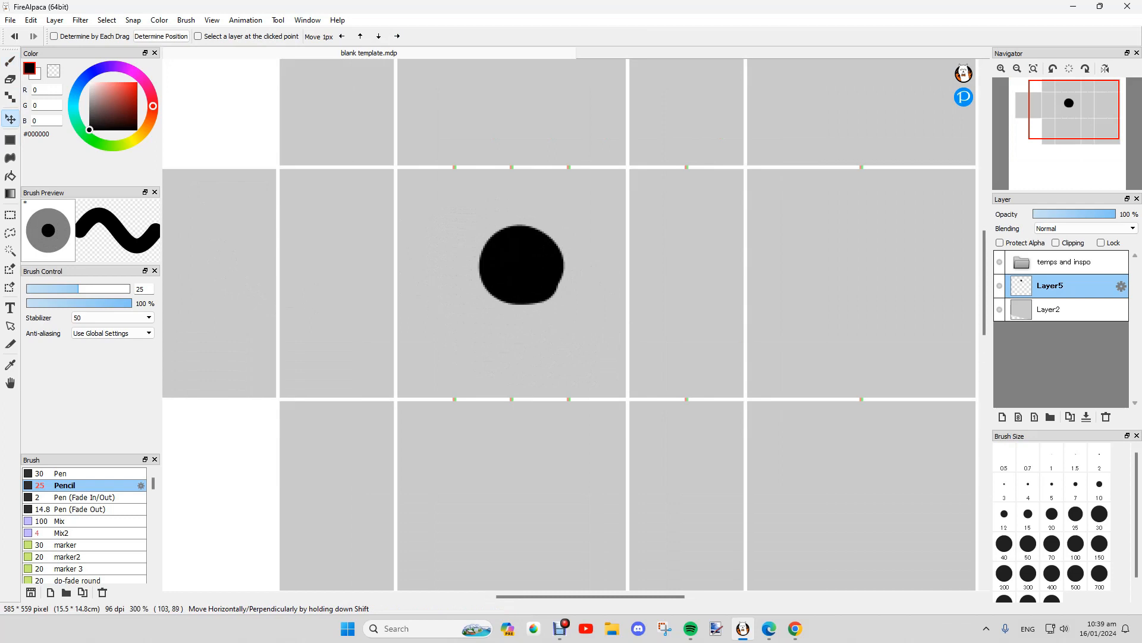
key("m")
left_click_drag(441, 201, 618, 342)
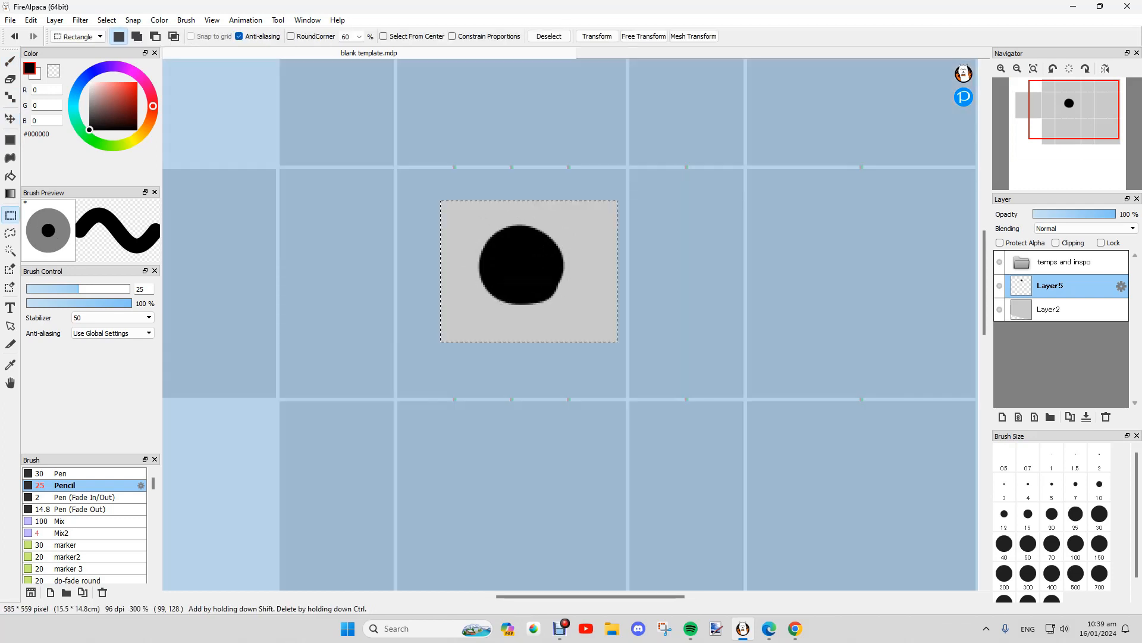
left_click(10, 118)
mouse_move(521, 264)
left_mouse_down()
mouse_move(481, 235)
mouse_move(507, 262)
left_mouse_up()
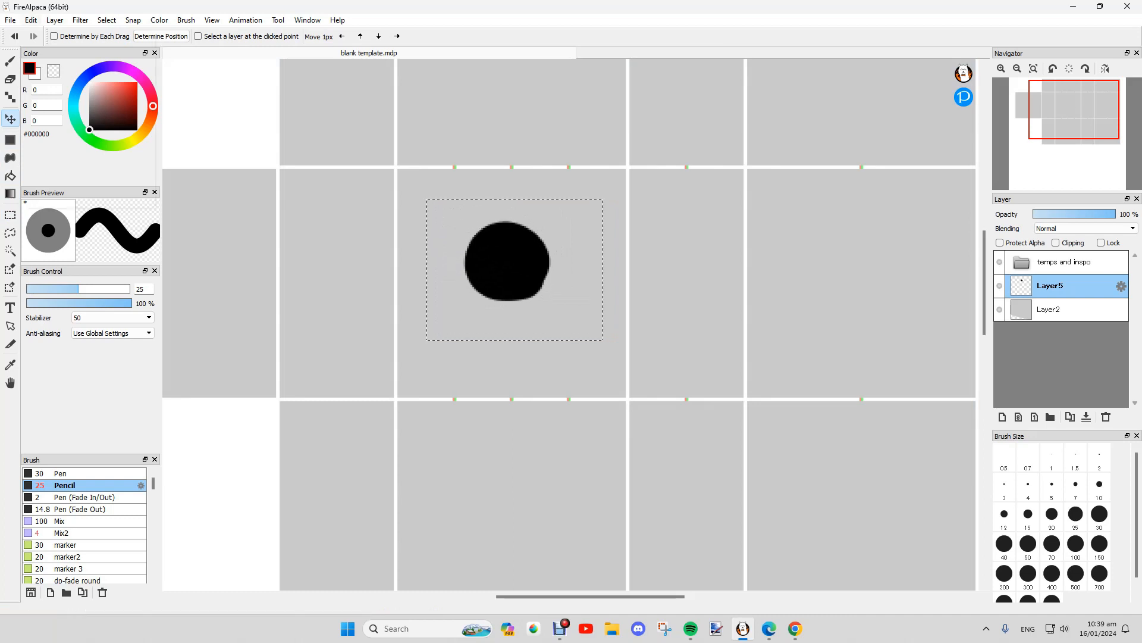
Step: Cut the blob out of Layer5 with Edit > Cut and clear the selection
left_click(31, 20)
left_click(47, 66)
left_click(10, 215)
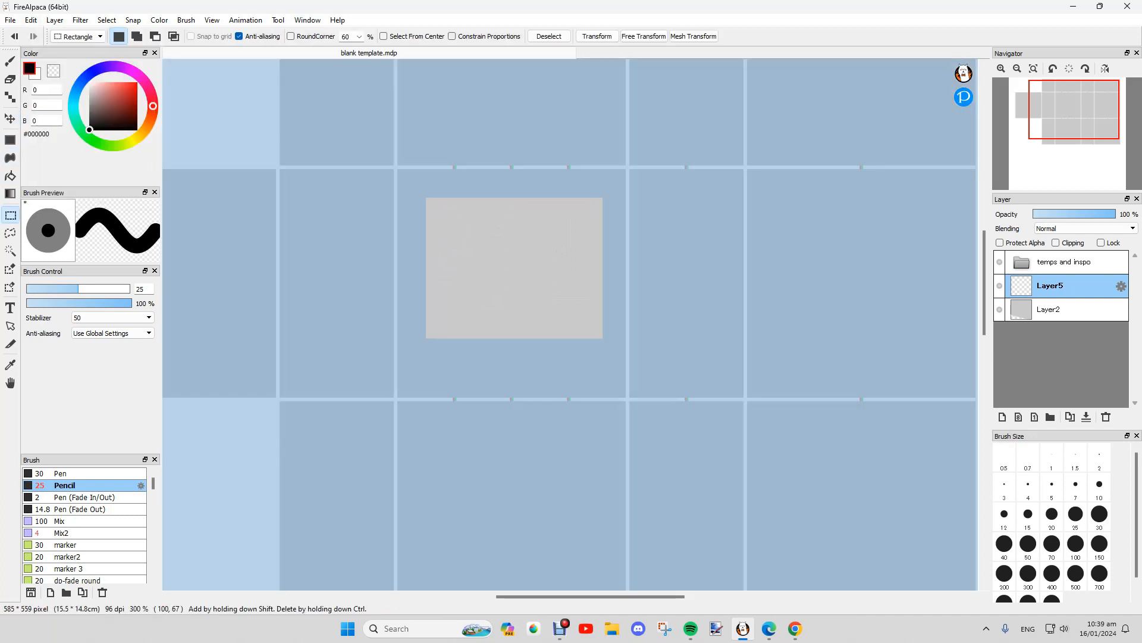
left_click(461, 134)
scroll(629, 249, "down", 1)
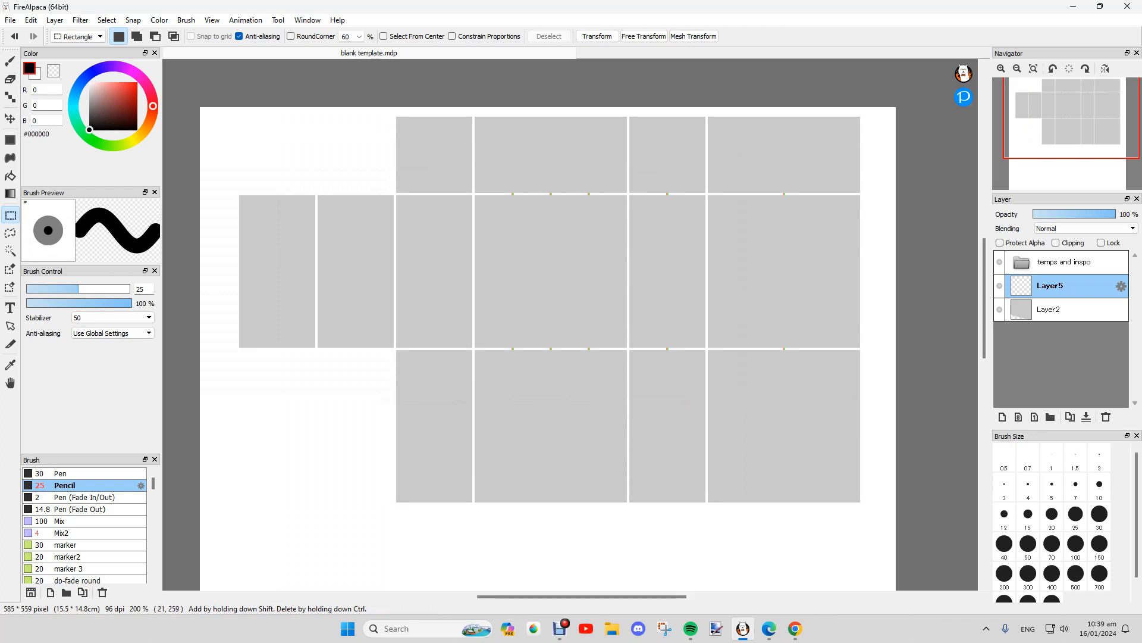
Step: Return to the Brush tool (B), scroll through the Brush Store's brushes, and close the store
key("b")
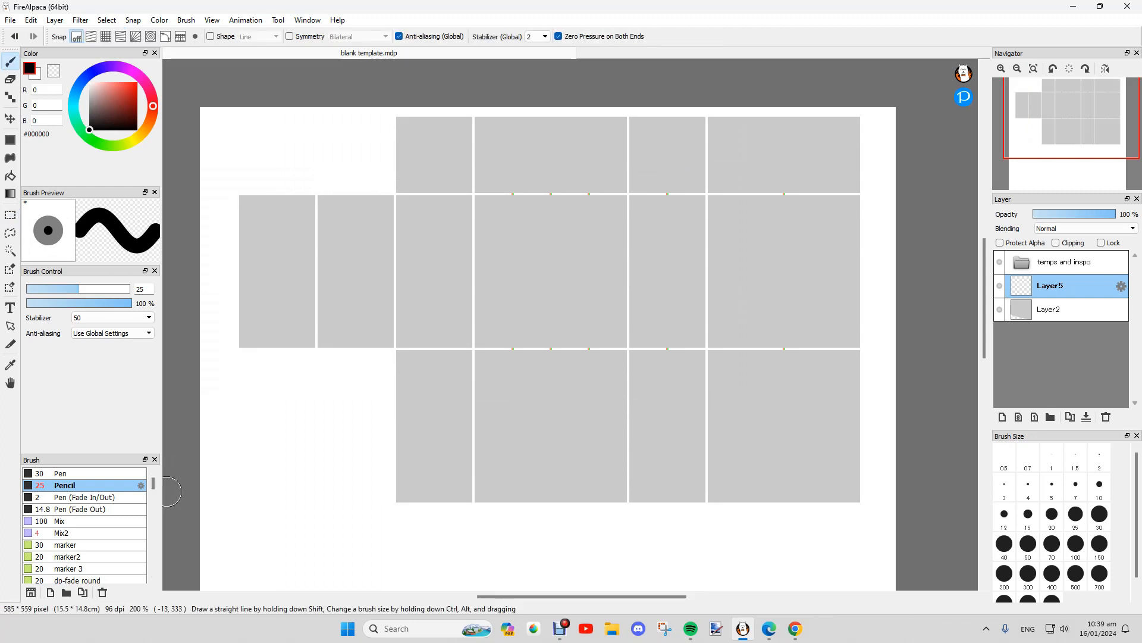
scroll(84, 524, "down", 15)
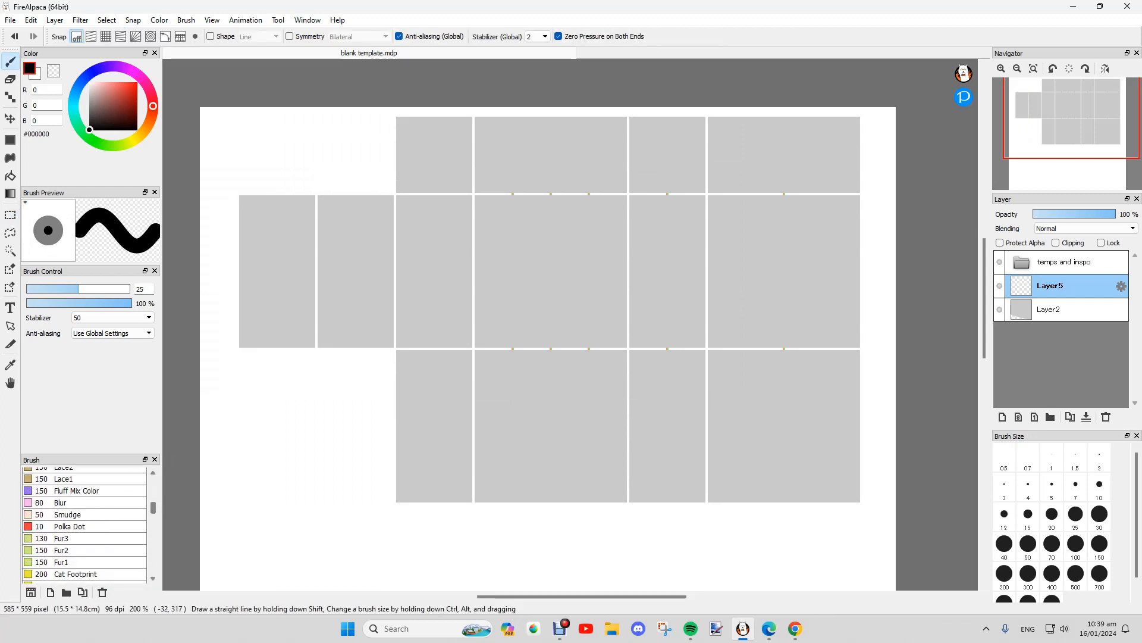
left_click(31, 592)
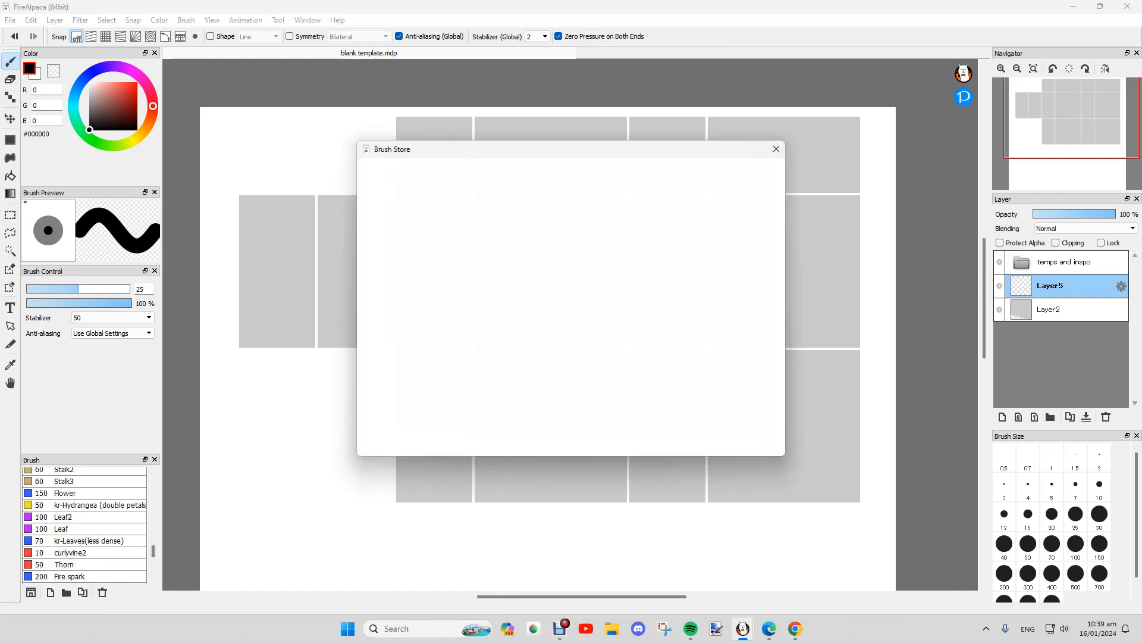
left_click_drag(559, 150, 551, 133)
scroll(558, 286, "down", 7)
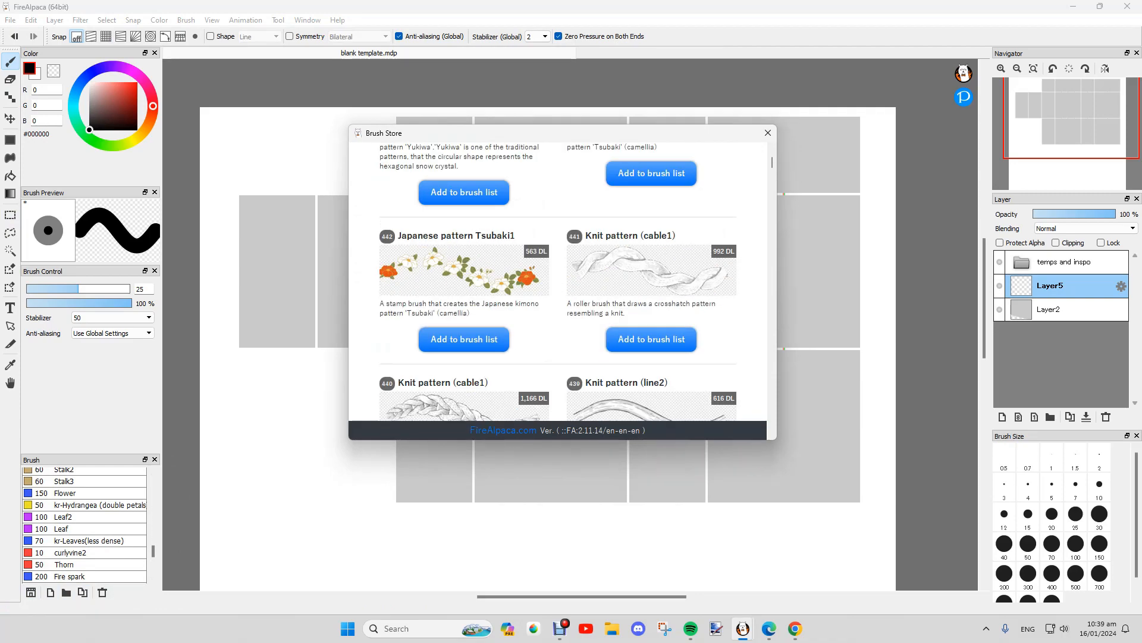
mouse_move(773, 162)
left_mouse_down()
mouse_move(772, 369)
mouse_move(773, 159)
left_mouse_up()
left_click(768, 132)
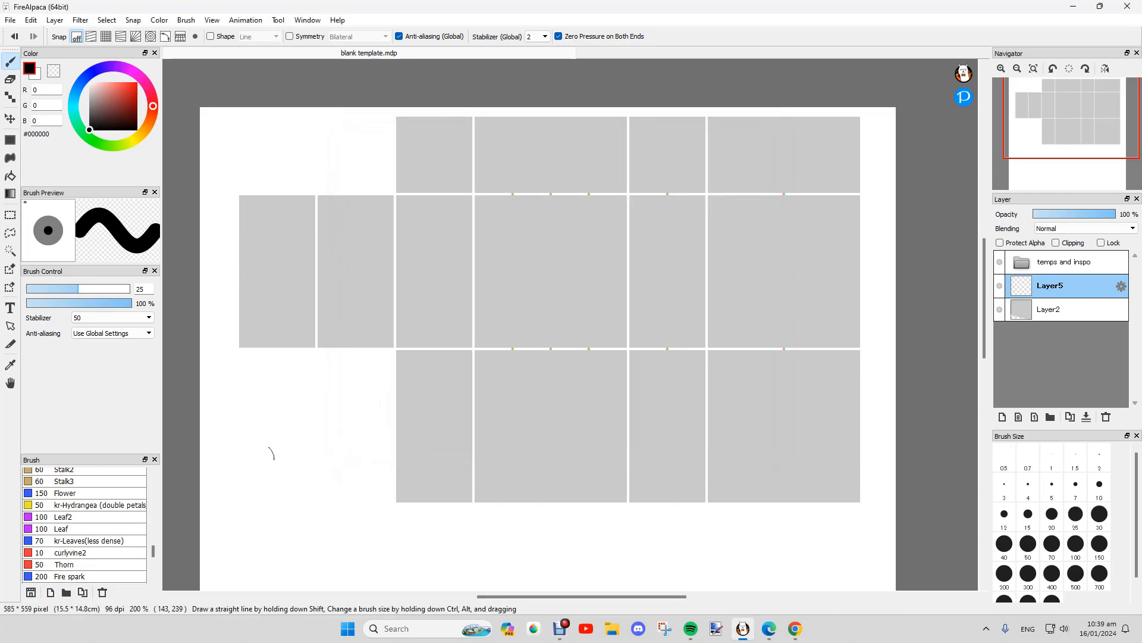
Step: Try the Polka Dot brush with two strokes across the middle panels, then undo both
scroll(122, 527, "up", 2)
scroll(167, 526, "down", 2)
scroll(191, 528, "up", 4)
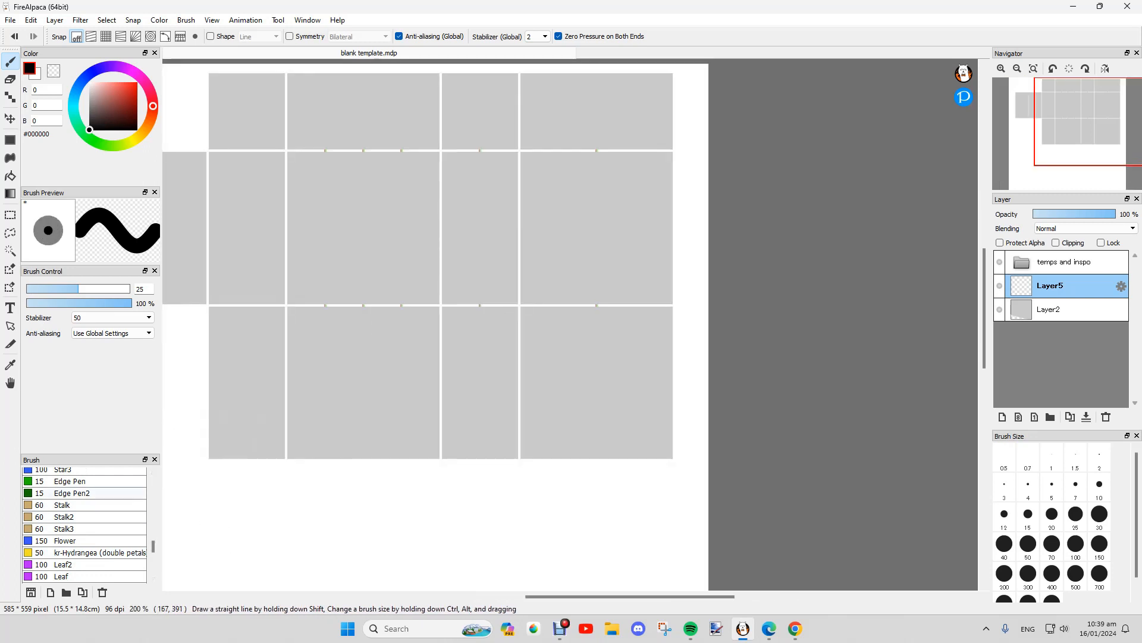
left_click_drag(554, 596, 504, 596)
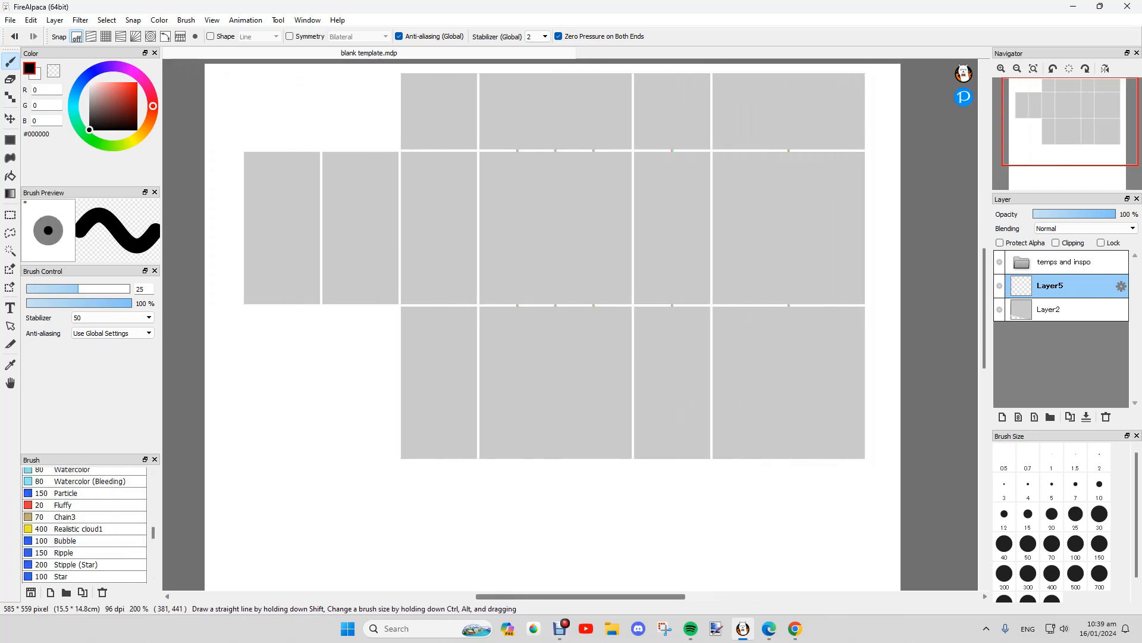
left_click_drag(153, 532, 153, 512)
scroll(83, 512, "up", 1)
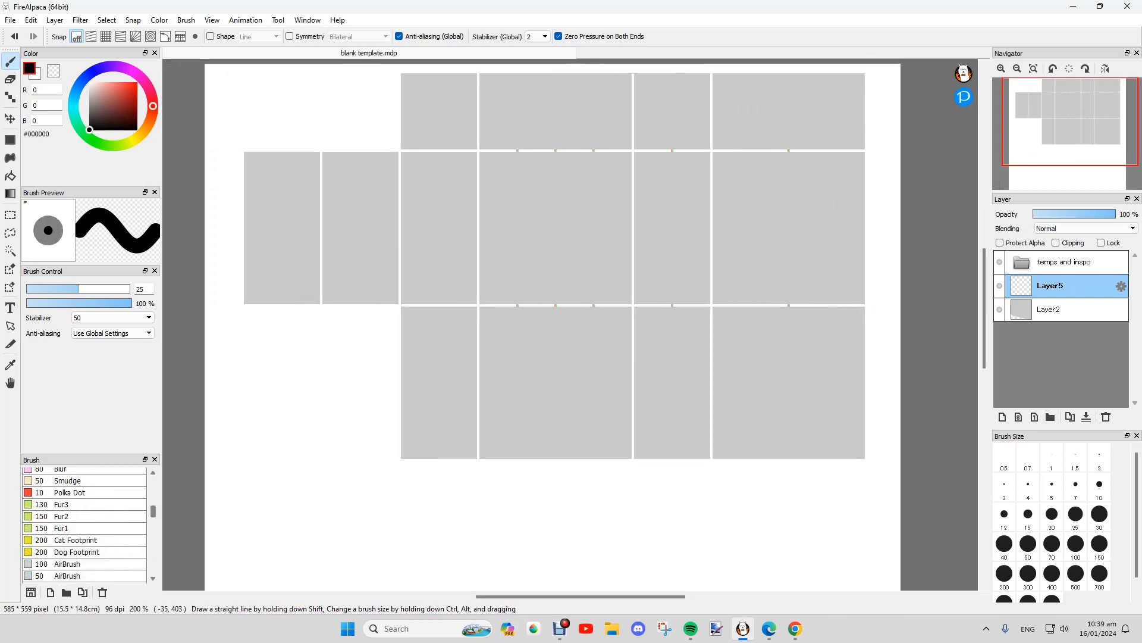
left_click(69, 492)
mouse_move(532, 247)
left_mouse_down()
mouse_move(698, 237)
mouse_move(357, 218)
left_mouse_up()
left_click_drag(364, 178, 738, 140)
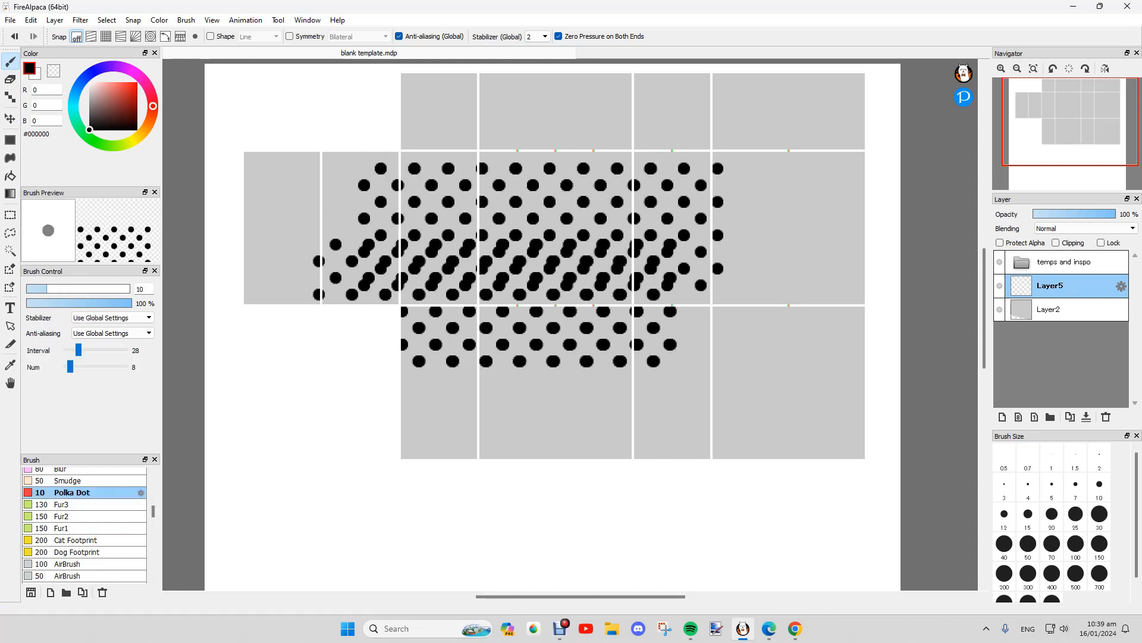
double_click(15, 37)
Step: Test a Lace2 brush stroke across the panels and undo it
scroll(84, 524, "up", 4)
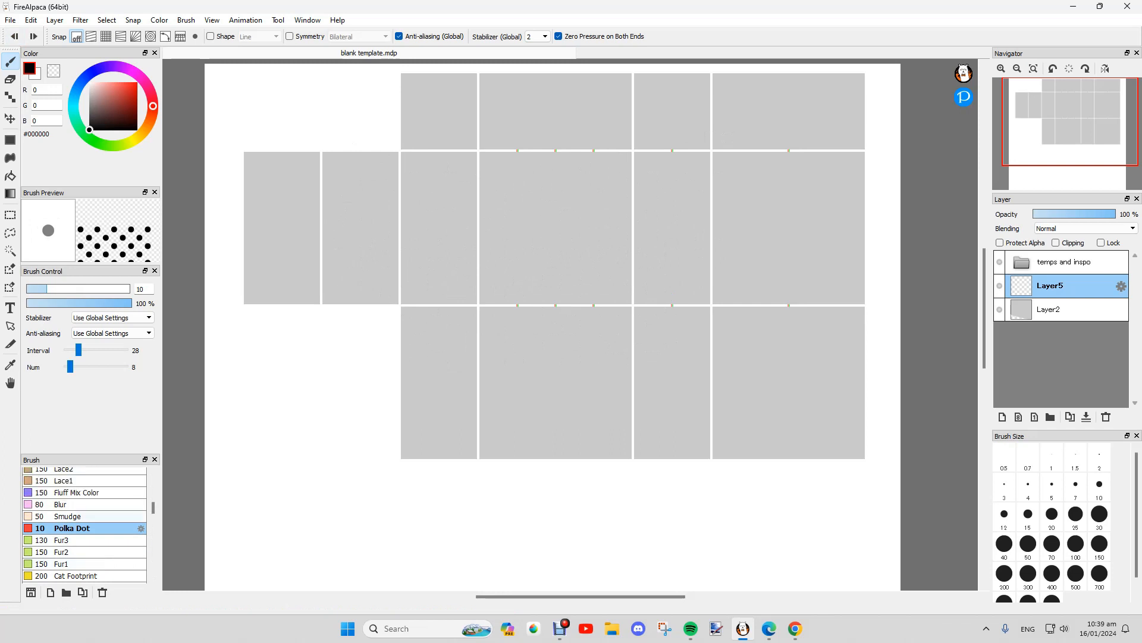
scroll(84, 523, "up", 1)
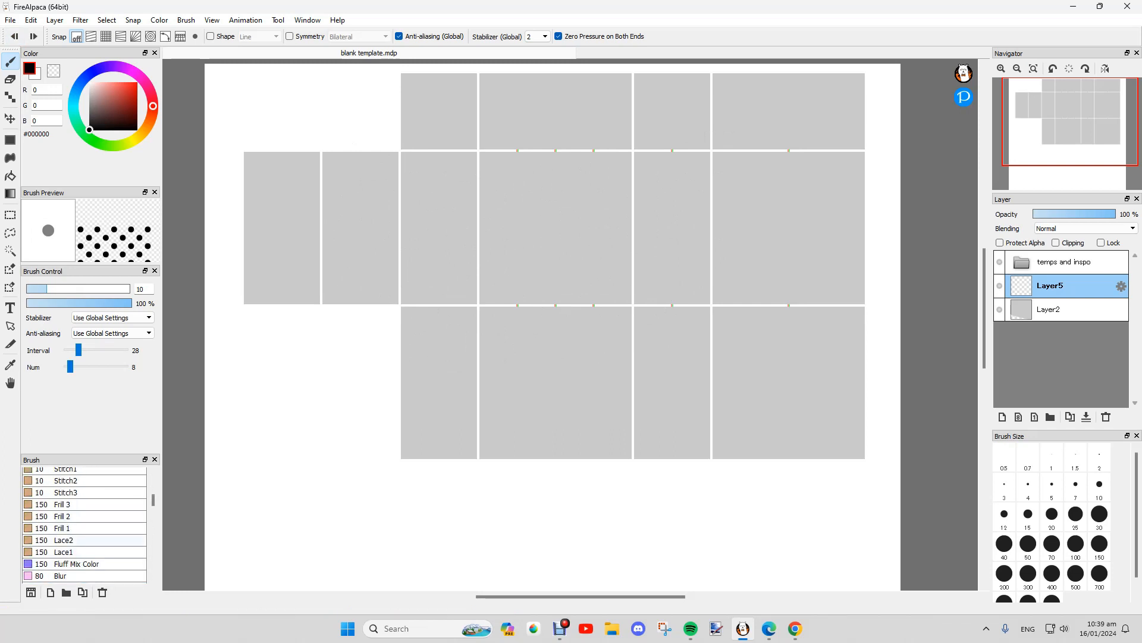
left_click(64, 540)
mouse_move(506, 247)
left_mouse_down()
mouse_move(827, 342)
mouse_move(860, 325)
left_mouse_up()
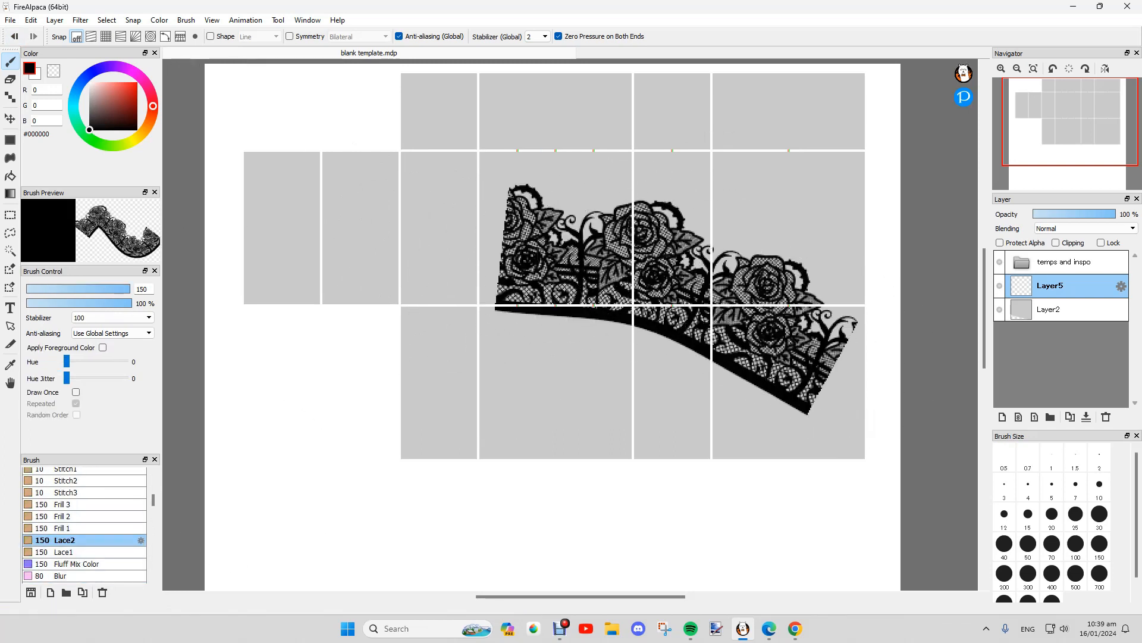
key("ctrl+z")
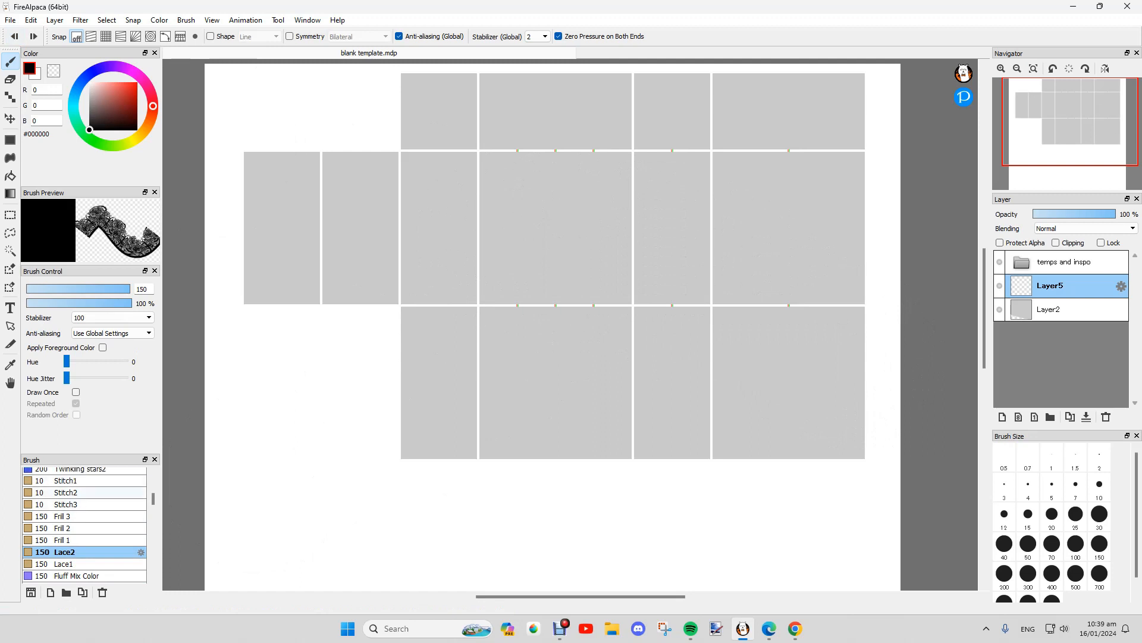
Step: Test a looping dashed Stitch3 line across the panels and undo it
left_click(65, 492)
scroll(84, 524, "up", 1)
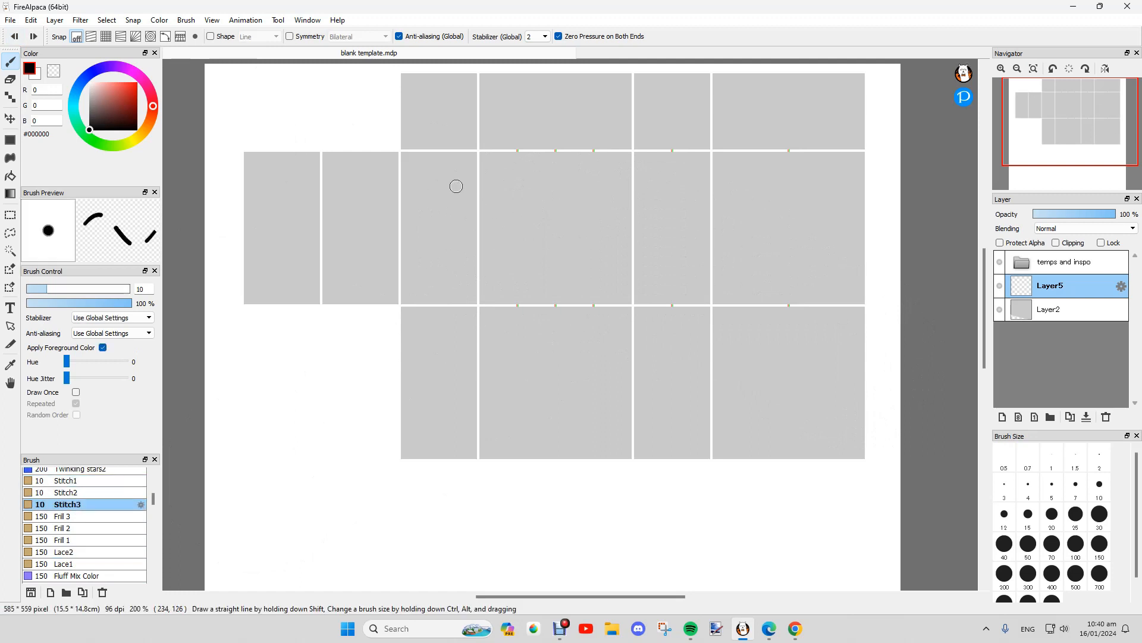
mouse_move(652, 369)
left_mouse_down()
mouse_move(430, 340)
mouse_move(599, 195)
mouse_move(436, 394)
left_mouse_up()
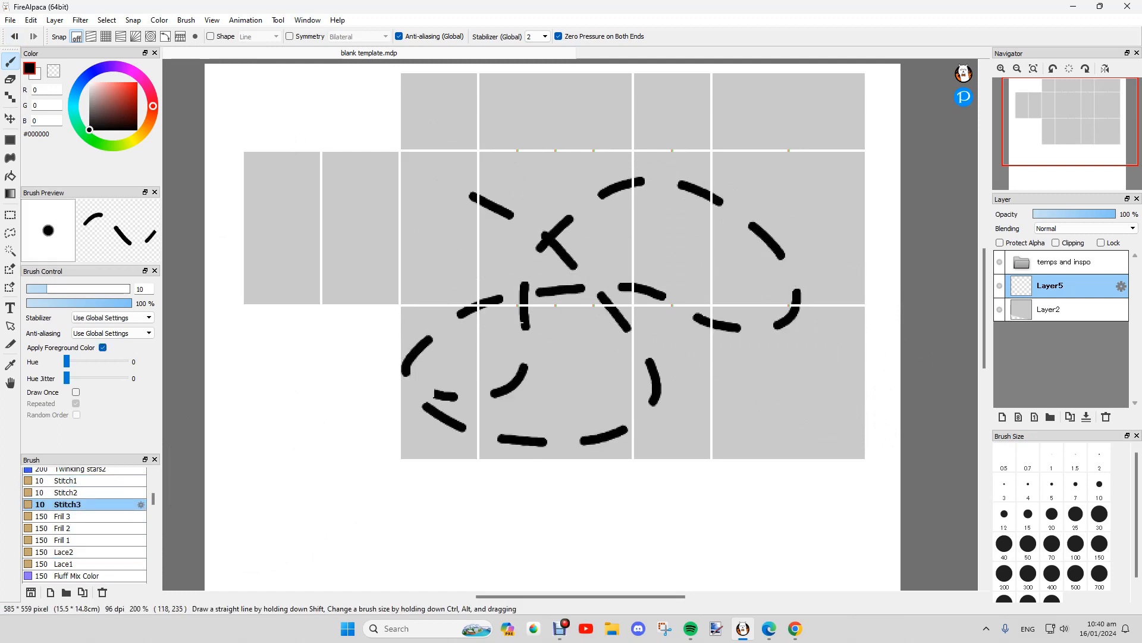
key("ctrl+z")
Step: Spray Twinkling stars2 sparkles across the comic panels
scroll(84, 523, "up", 3)
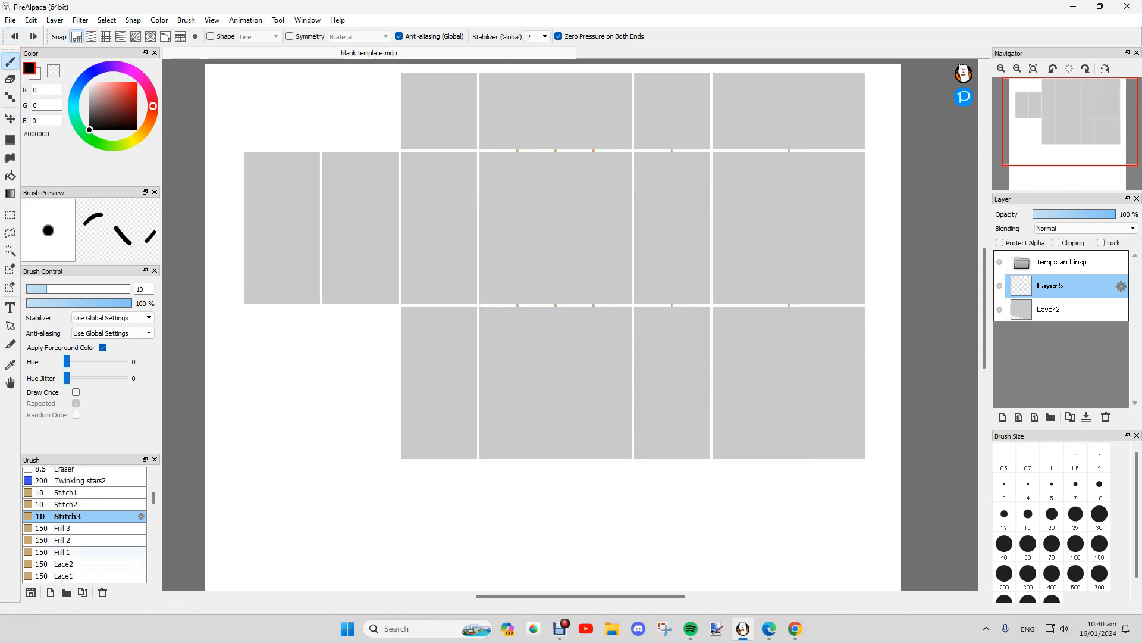
left_click(80, 528)
mouse_move(592, 344)
left_mouse_down()
mouse_move(699, 347)
mouse_move(449, 321)
mouse_move(669, 172)
mouse_move(360, 306)
left_mouse_up()
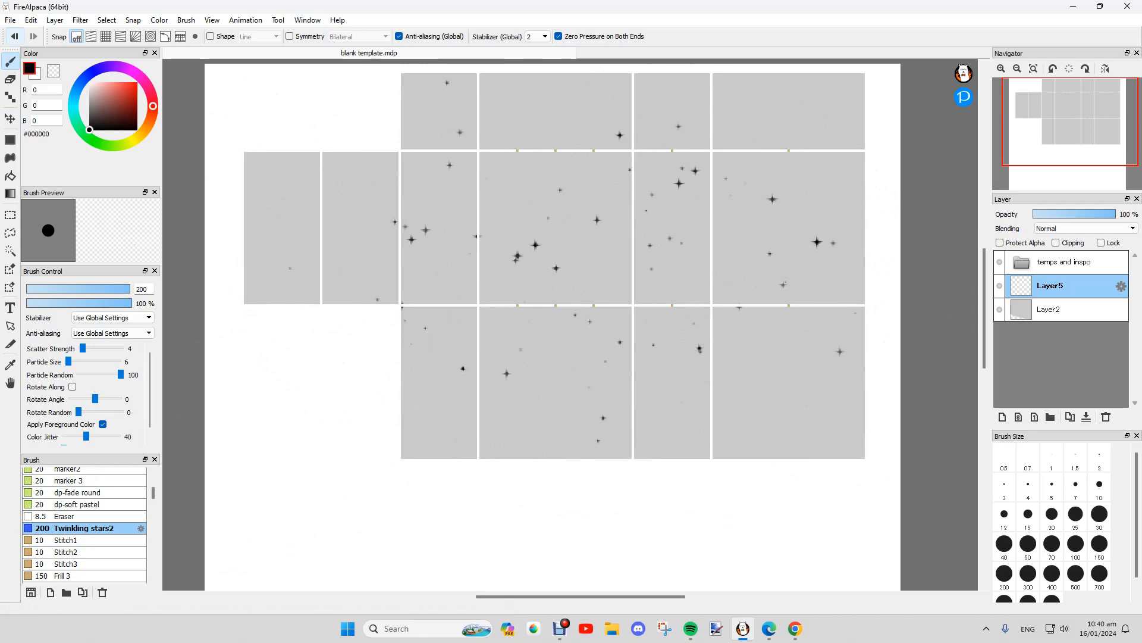
scroll(84, 523, "up", 4)
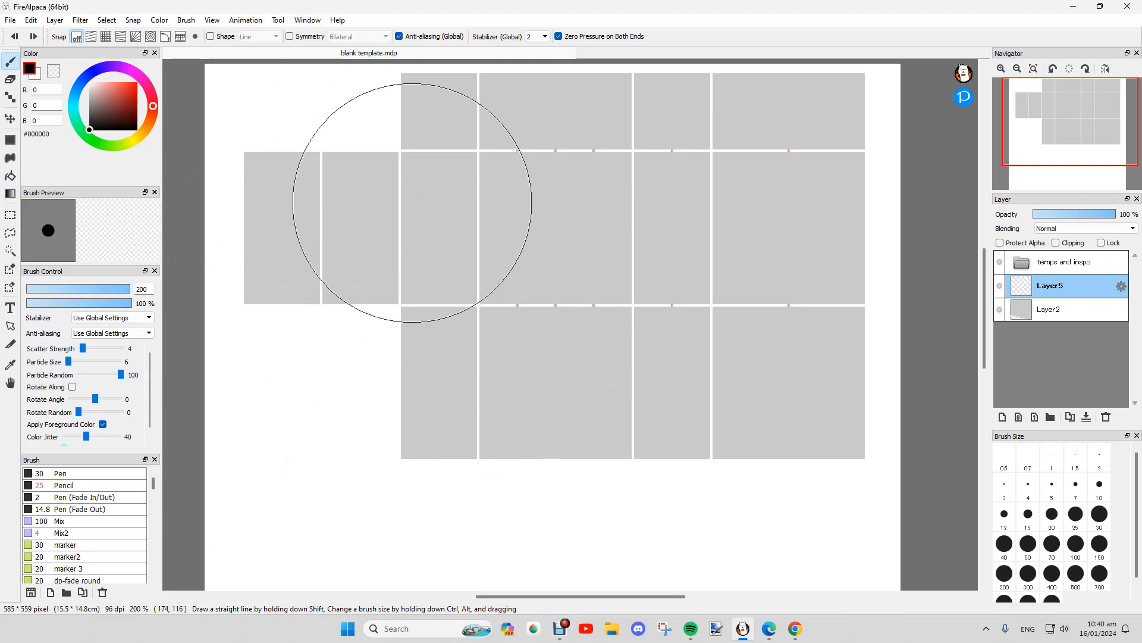
Step: Select the Pencil brush and set its size to 1.5
scroll(566, 173, "up", 1)
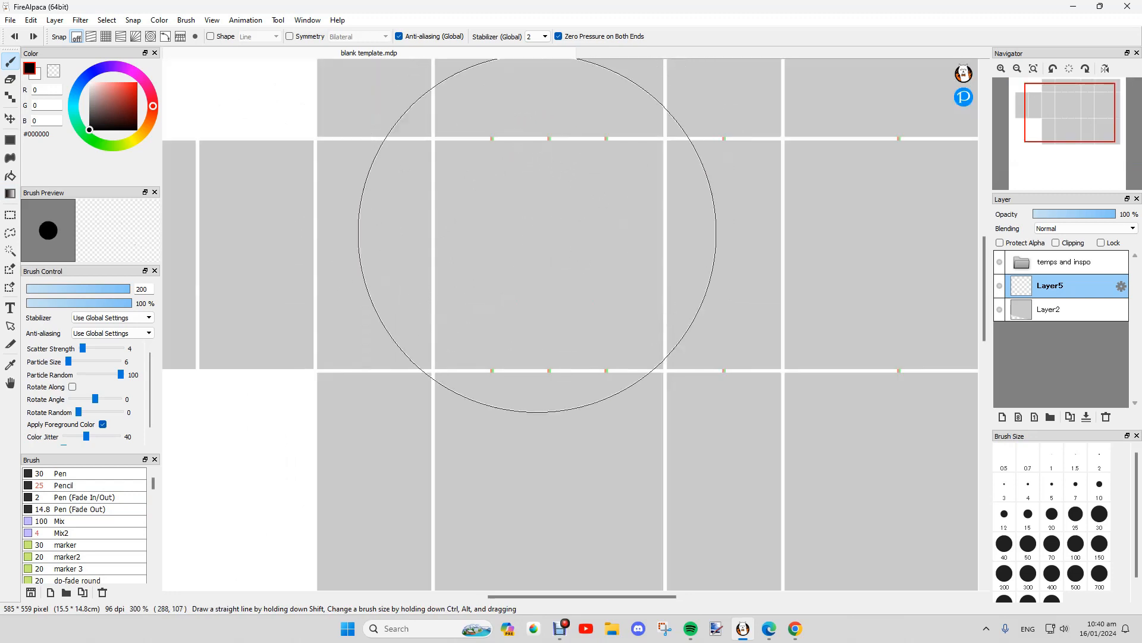
scroll(530, 238, "down", 1)
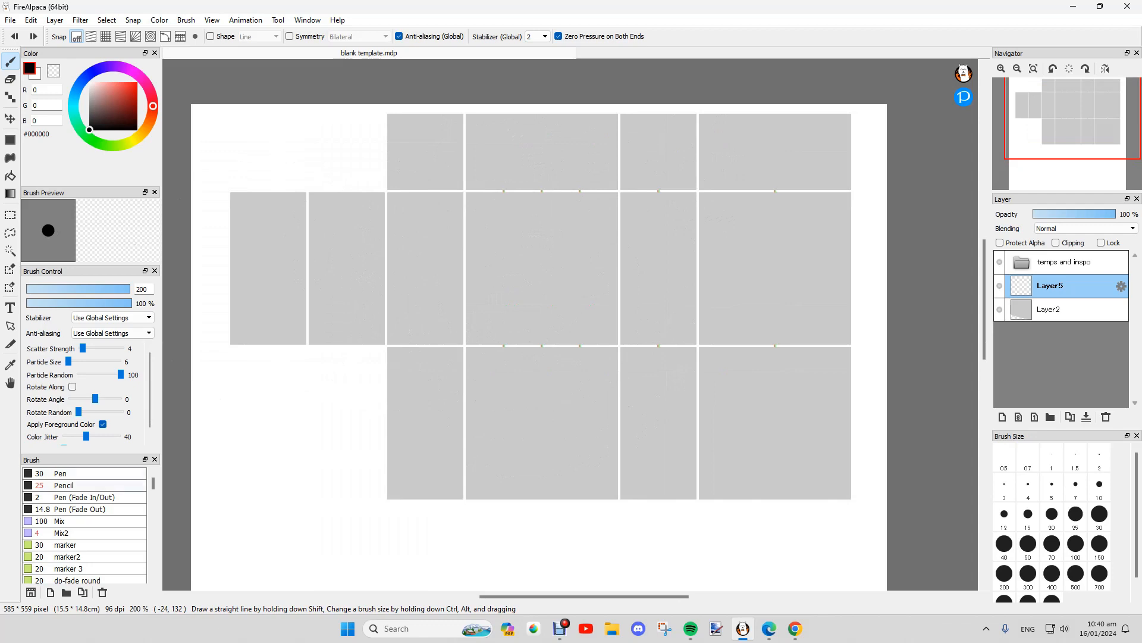
left_click(64, 485)
left_click(1076, 458)
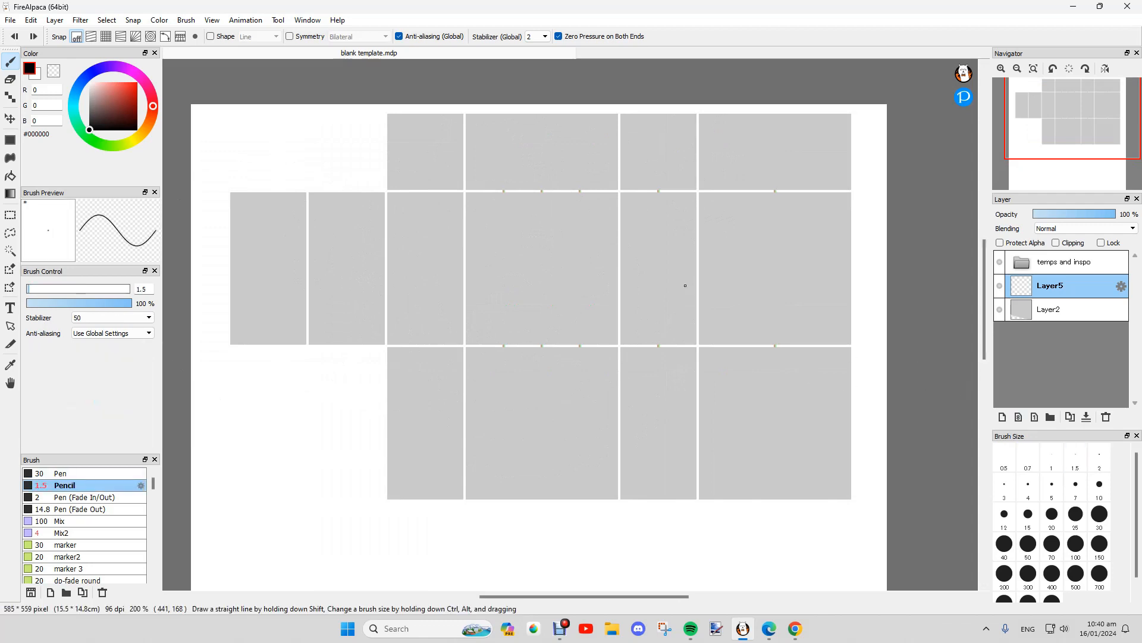
scroll(685, 286, "up", 1)
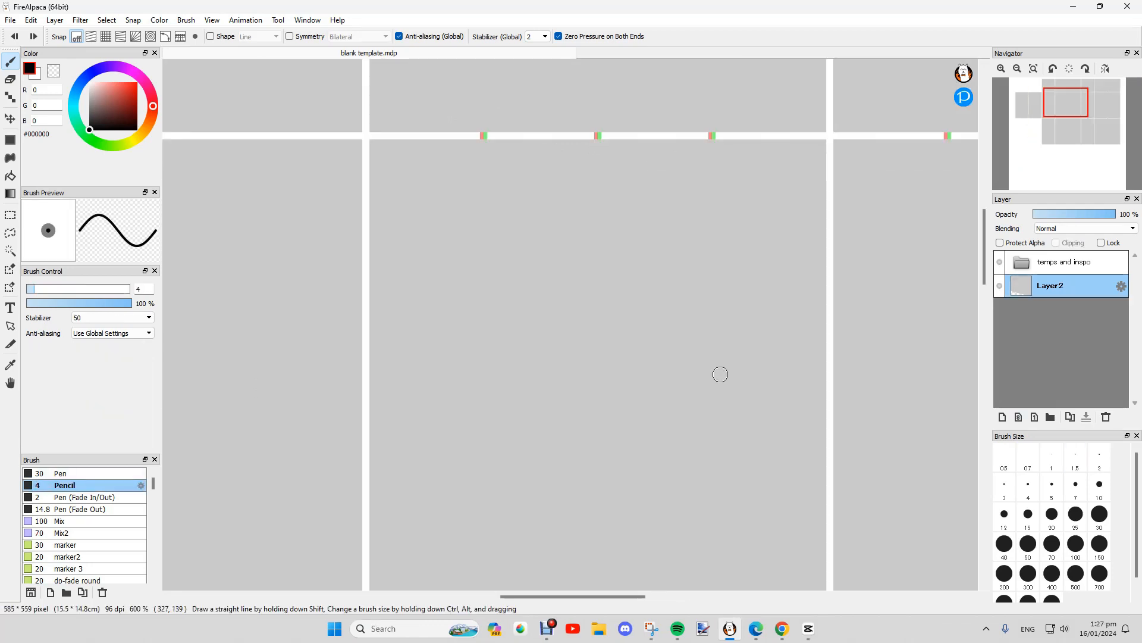
left_click(1002, 417)
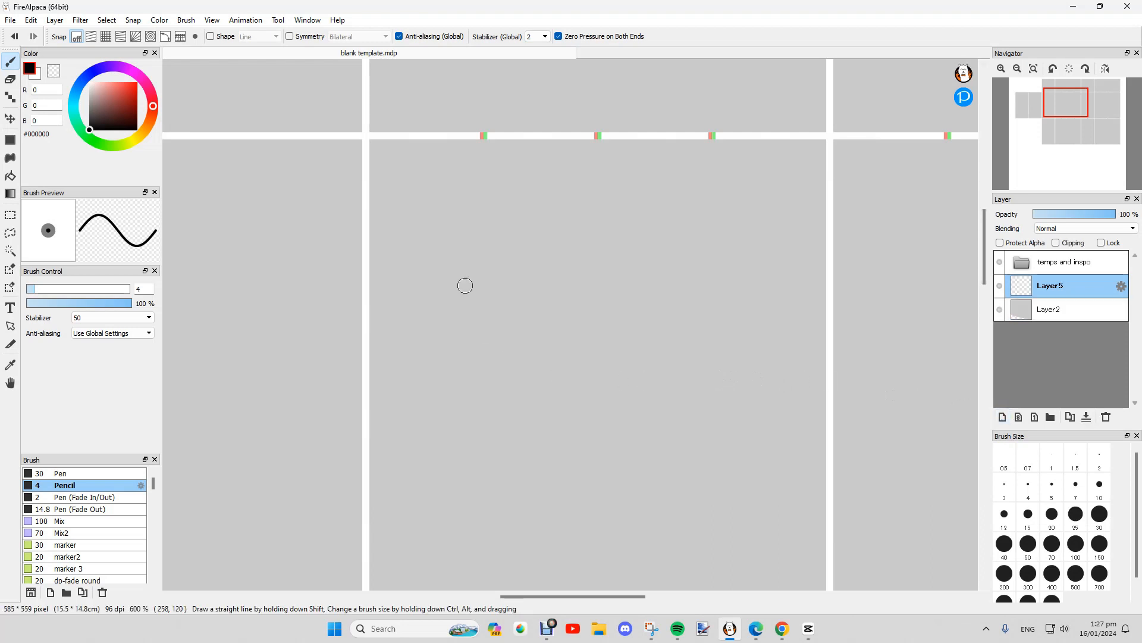
left_click_drag(462, 310, 475, 452)
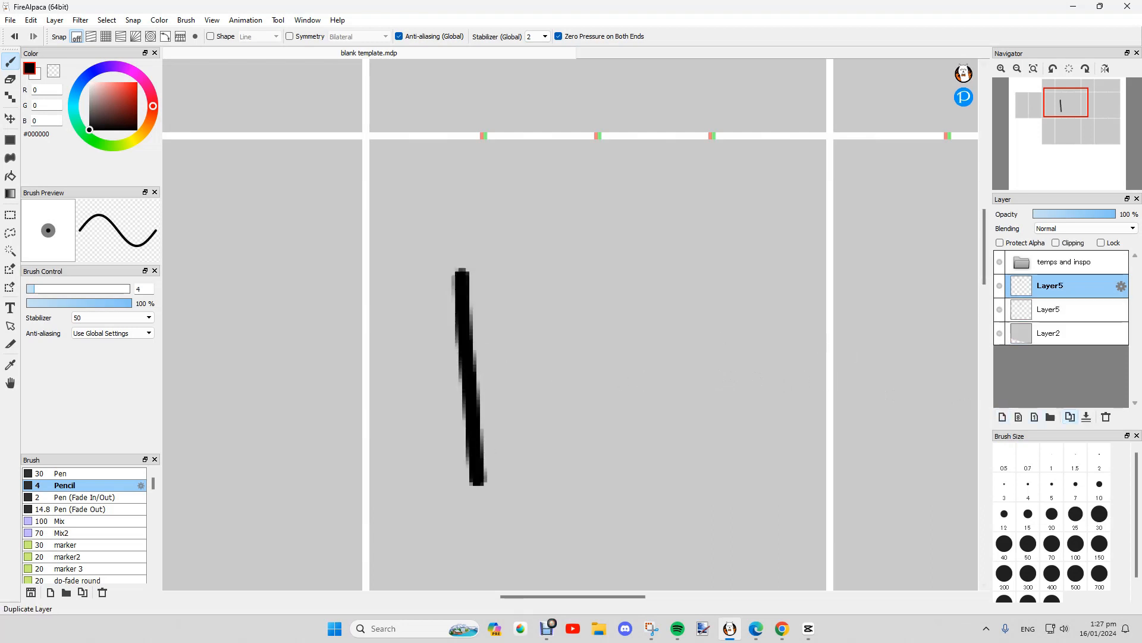
left_click(1070, 416)
left_click(80, 20)
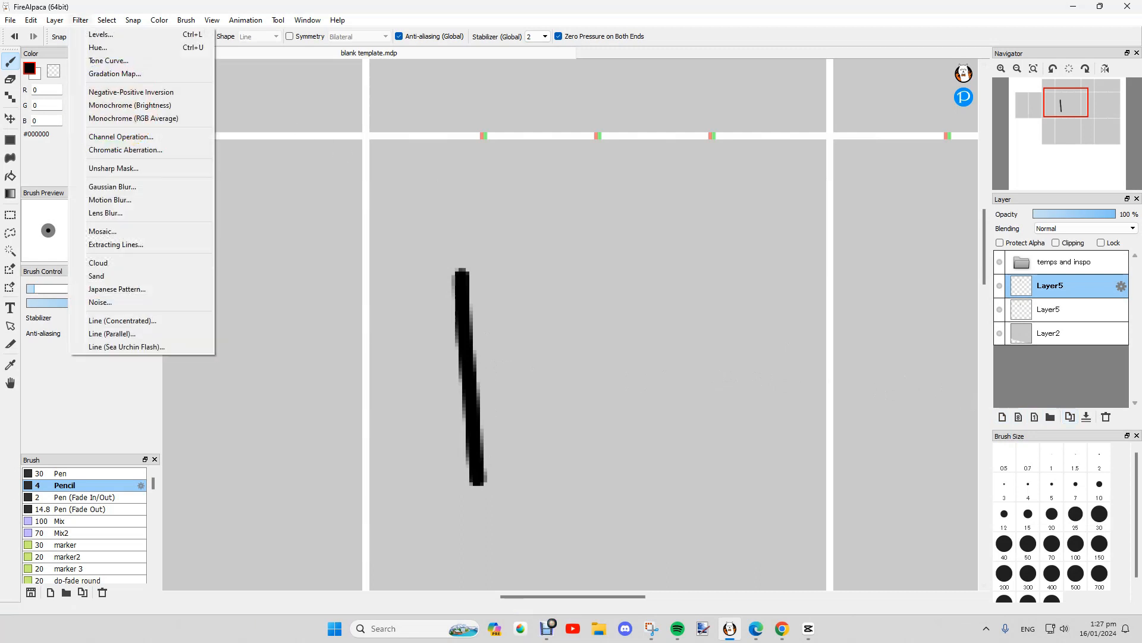
mouse_move(55, 20)
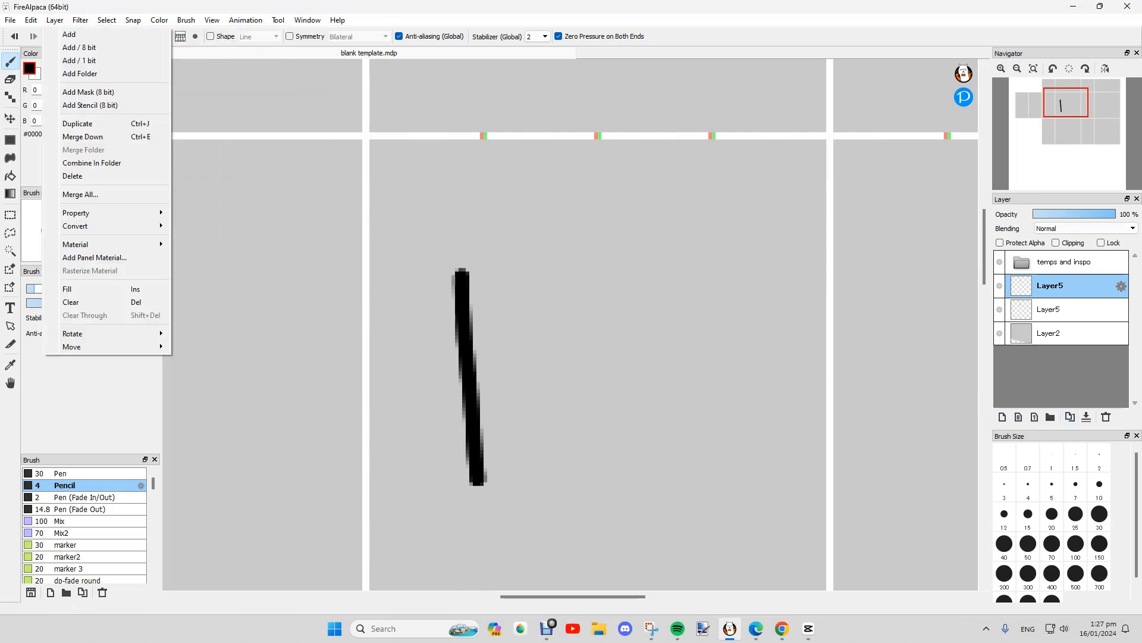
mouse_move(119, 333)
left_click(220, 350)
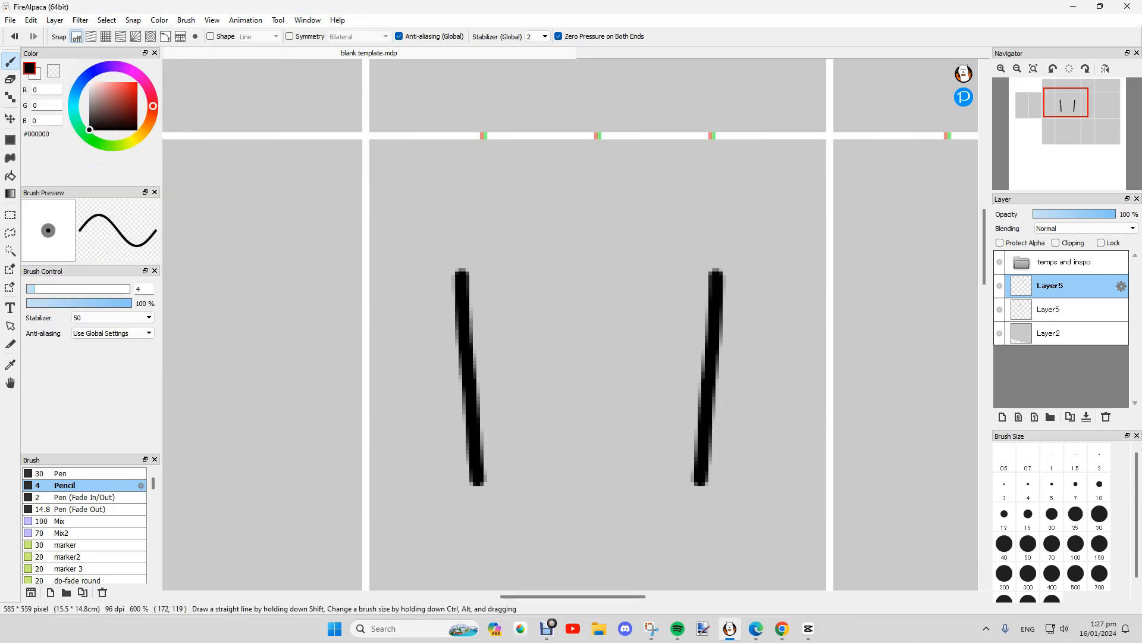
left_click(11, 118)
scroll(461, 181, "down", 2)
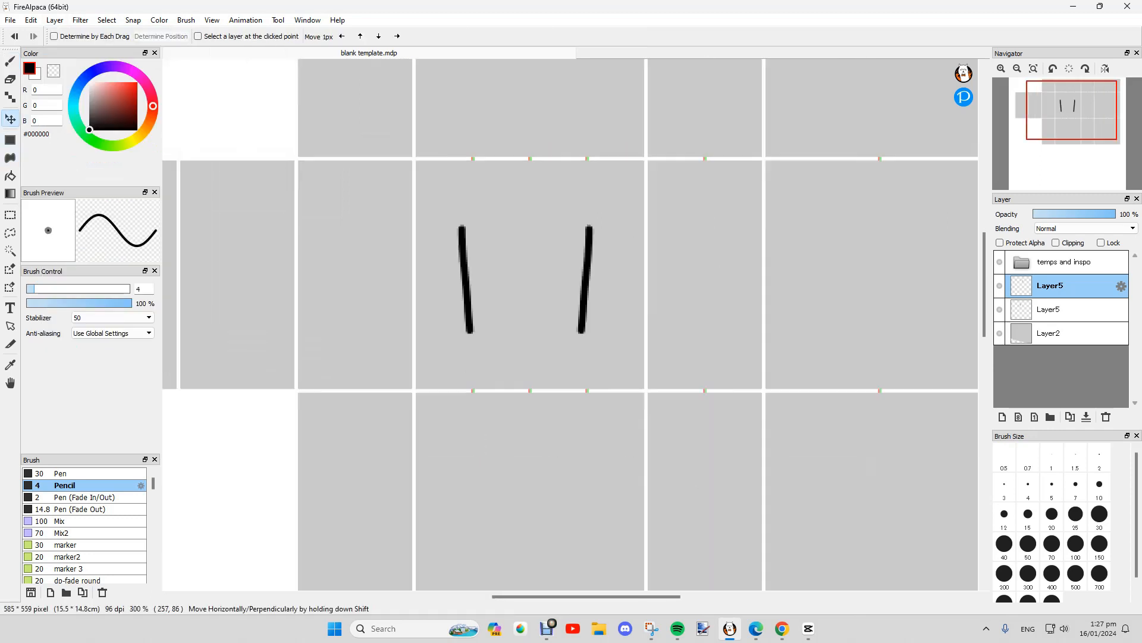
left_click_drag(586, 280, 599, 280)
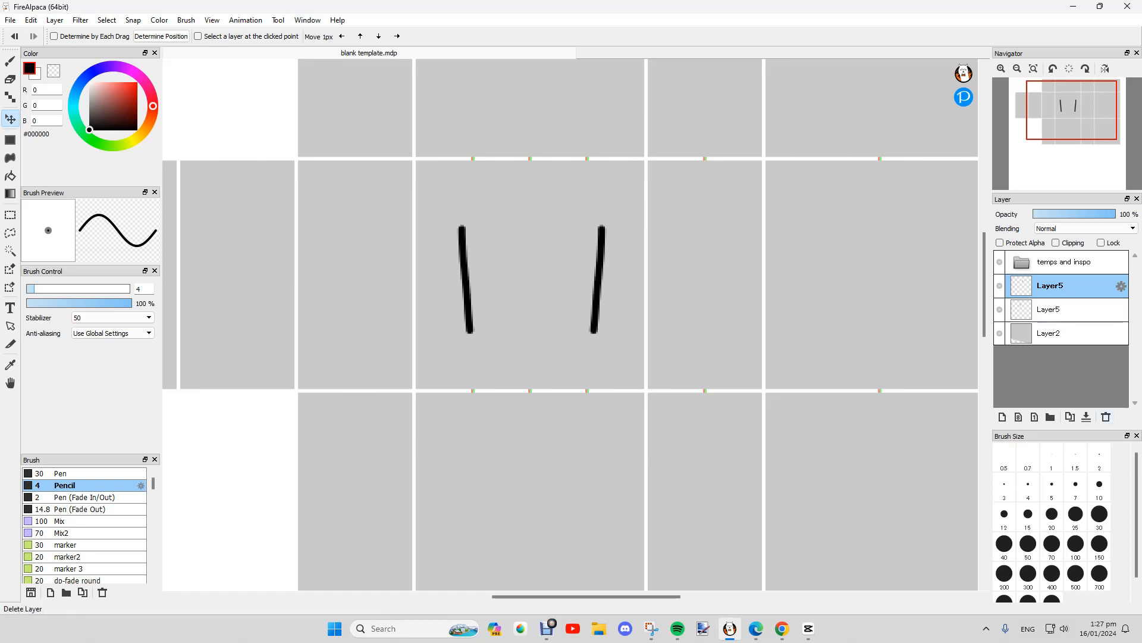
left_click(1106, 416)
left_click(1106, 416)
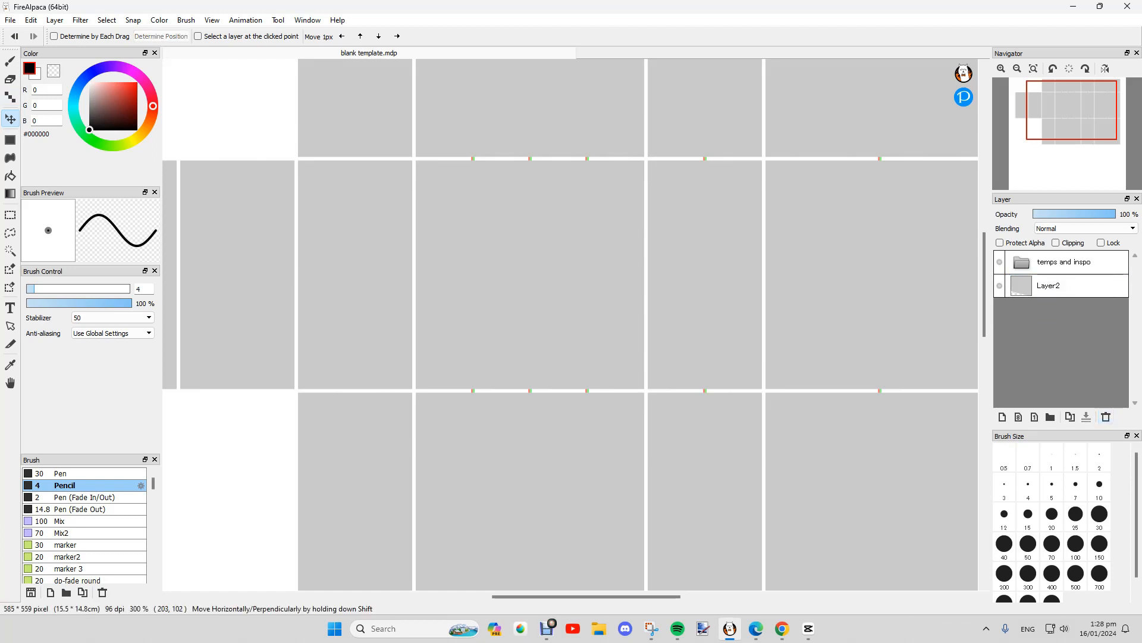
key("Right")
key("Right")
key("Right")
key("Right")
key("Right")
key("Right")
key("Right")
key("Right")
key("Right")
key("Right")
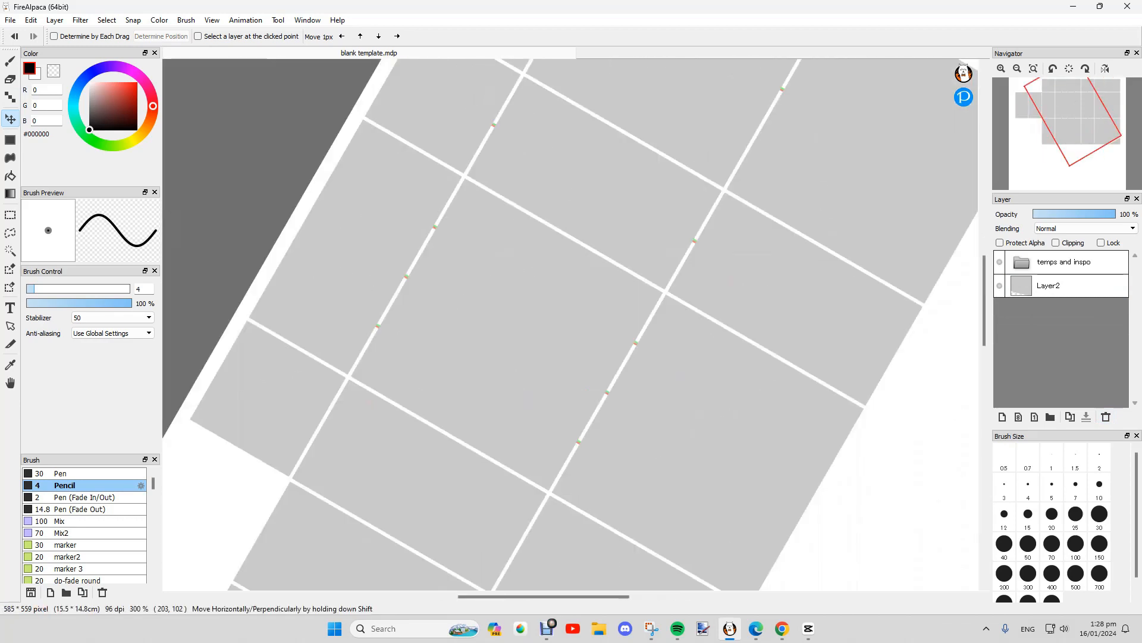
key("Left")
key("Left")
key("Left")
key("Left")
key("Left")
key("Left")
key("Left")
key("Left")
key("Left")
key("Left")
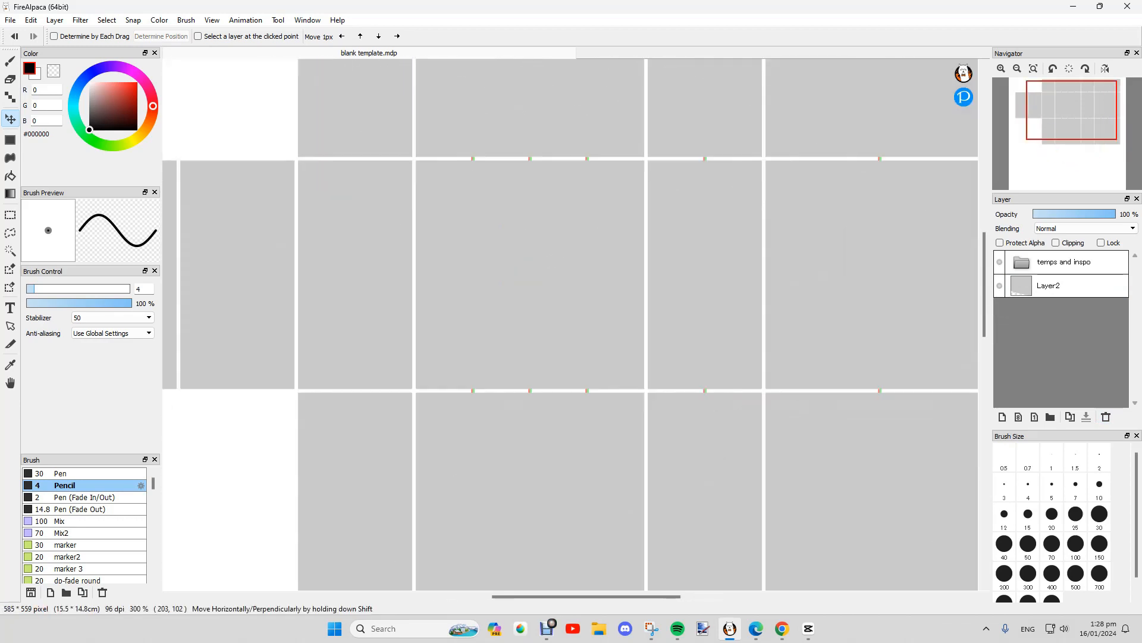
scroll(330, 175, "up", 1)
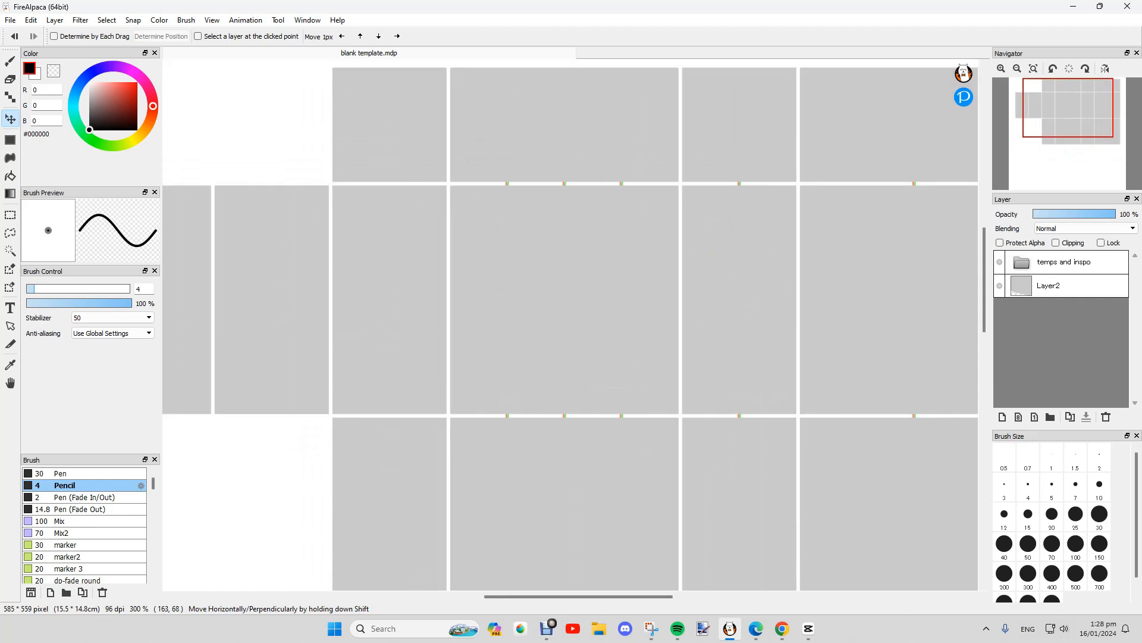
left_click(31, 21)
left_click(57, 141)
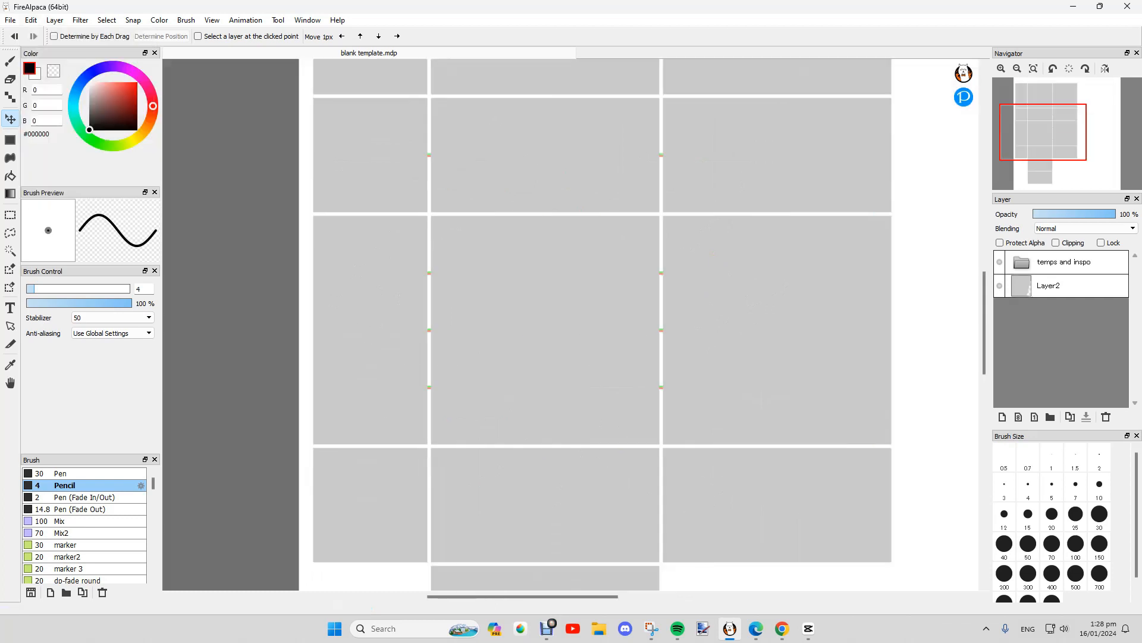
left_click(31, 20)
left_click(58, 155)
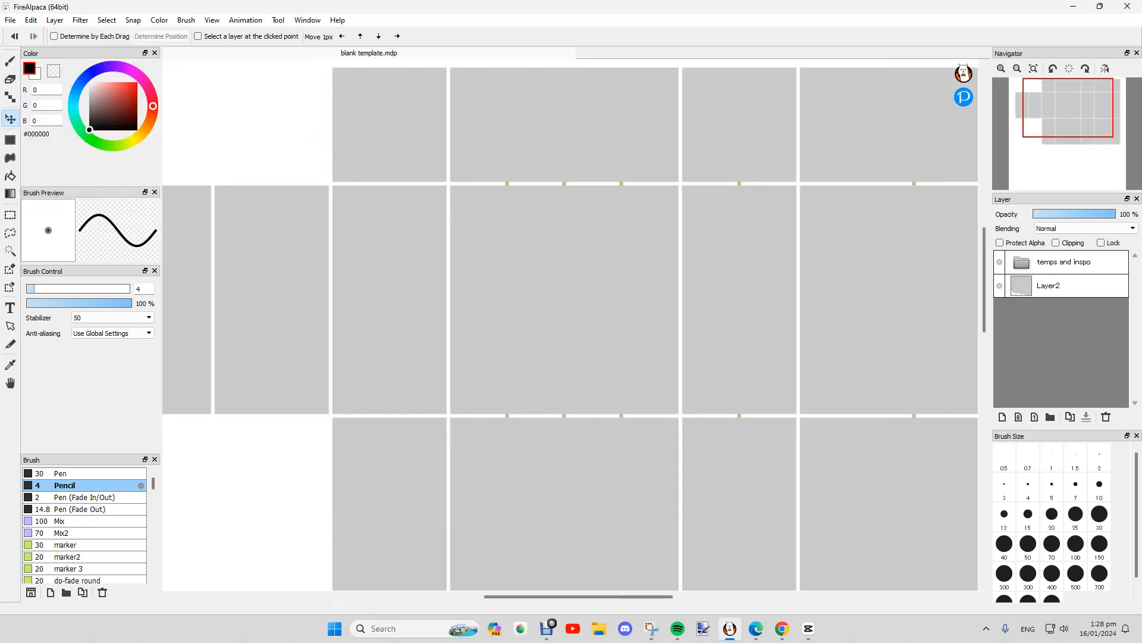
left_click(31, 20)
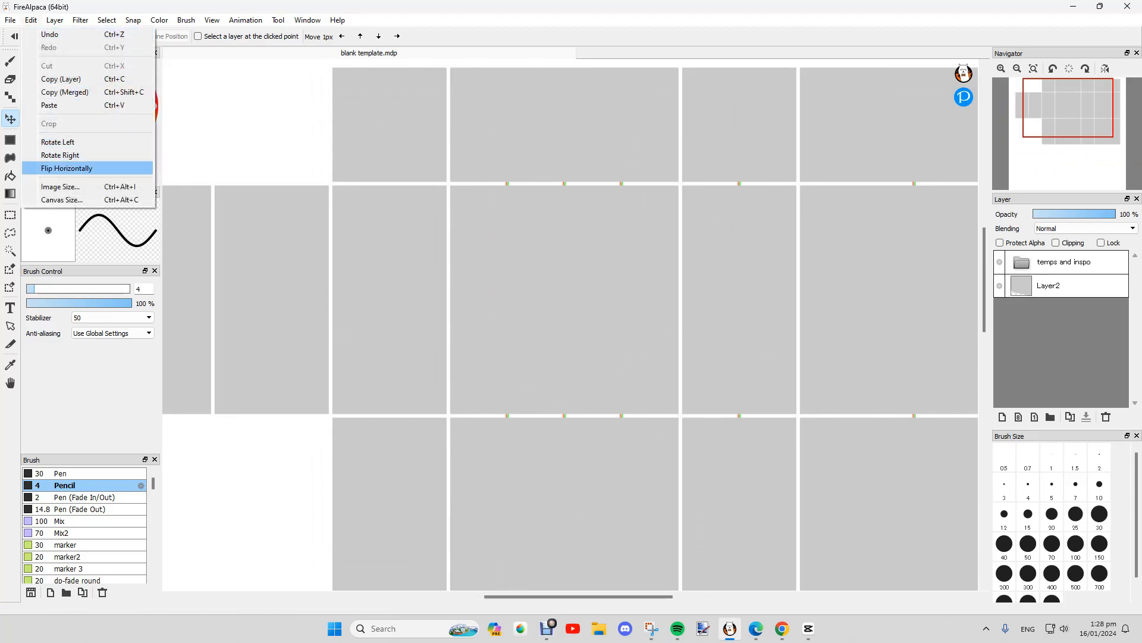